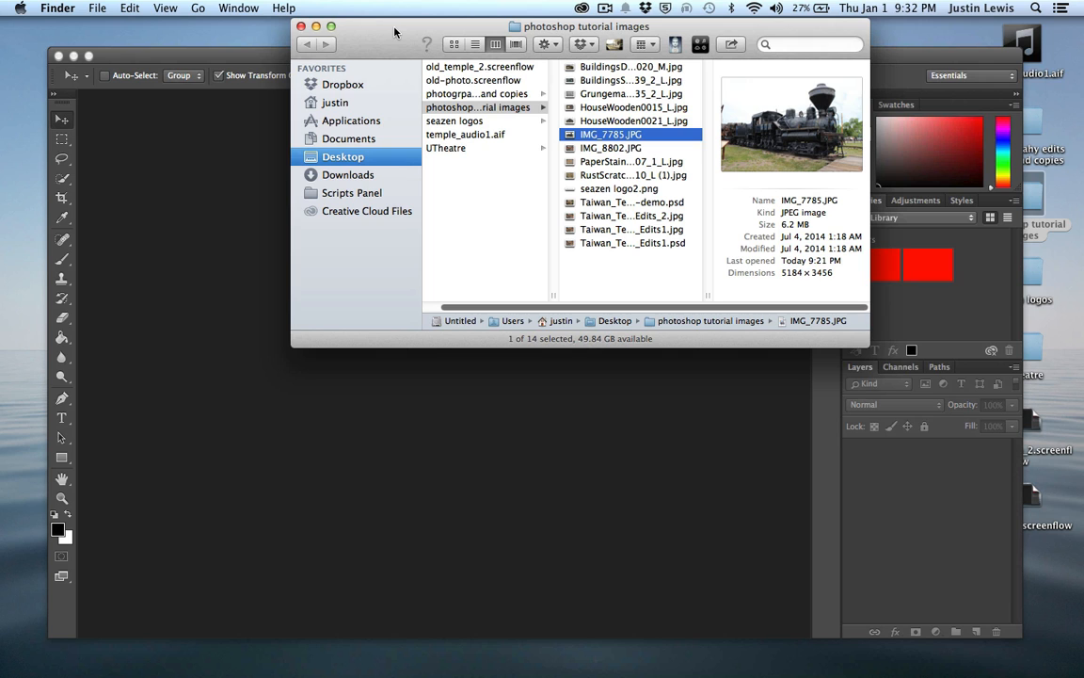
Step: Open IMG_7785.JPG from the photoshop tutorial images folder in Photoshop
drag(569, 136, 636, 659)
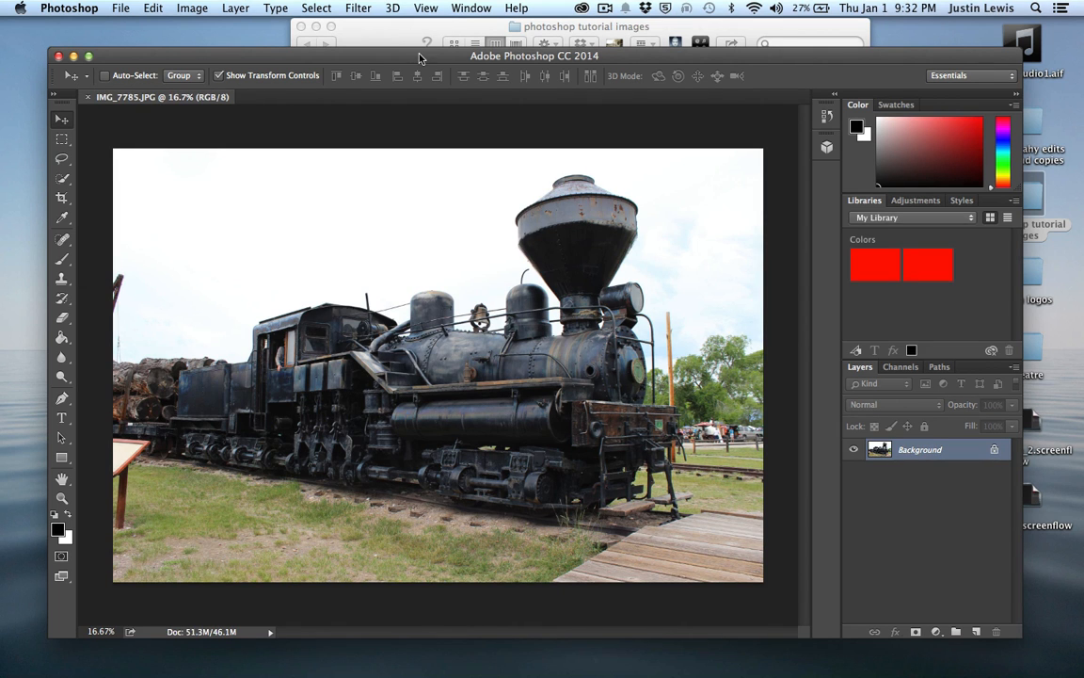
drag(420, 59, 418, 33)
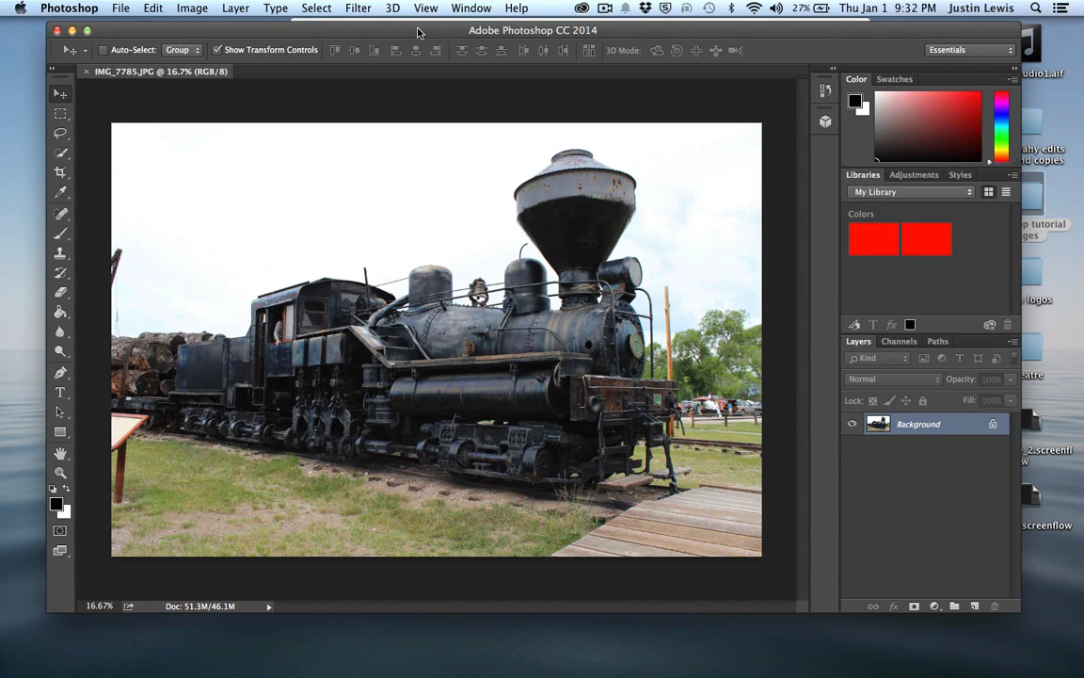
Step: Convert the locked Background into a regular layer and rename it Train
double_click(919, 425)
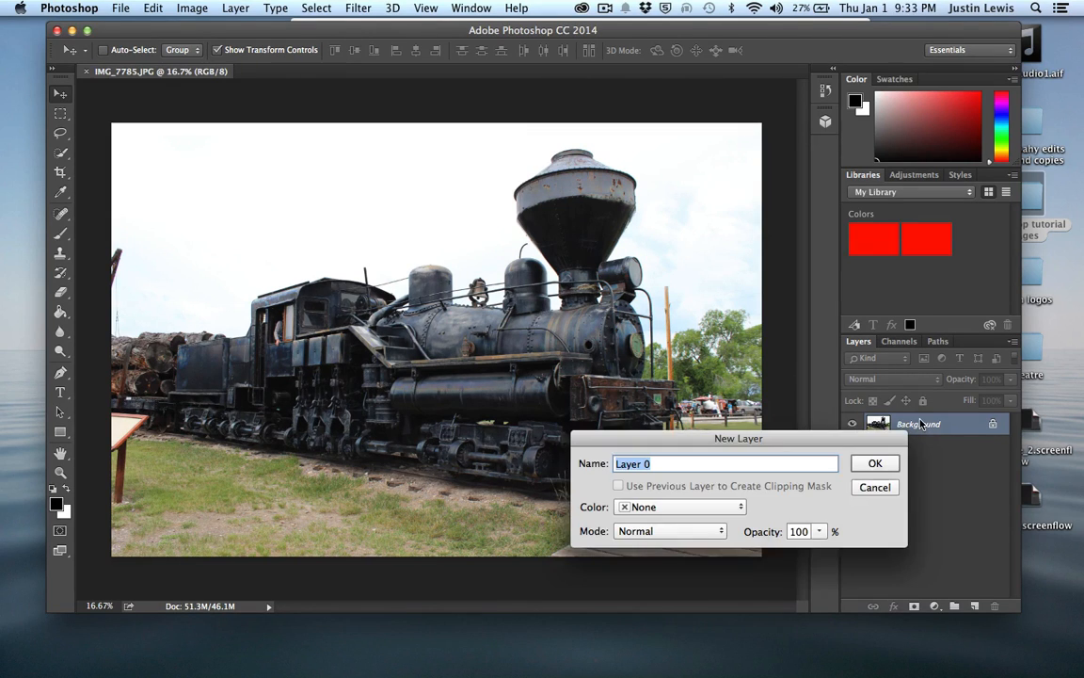
click(873, 464)
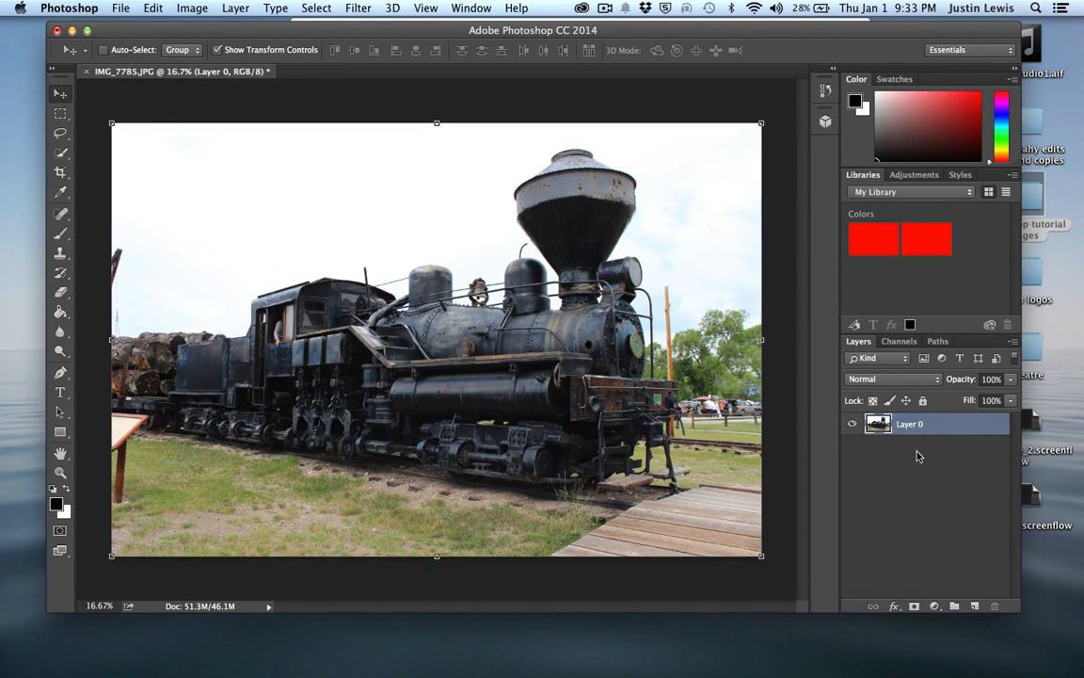
mouse_move(538, 277)
mouse_down()
mouse_move(510, 280)
mouse_move(527, 280)
mouse_move(527, 265)
mouse_up()
double_click(911, 425)
text(Train)
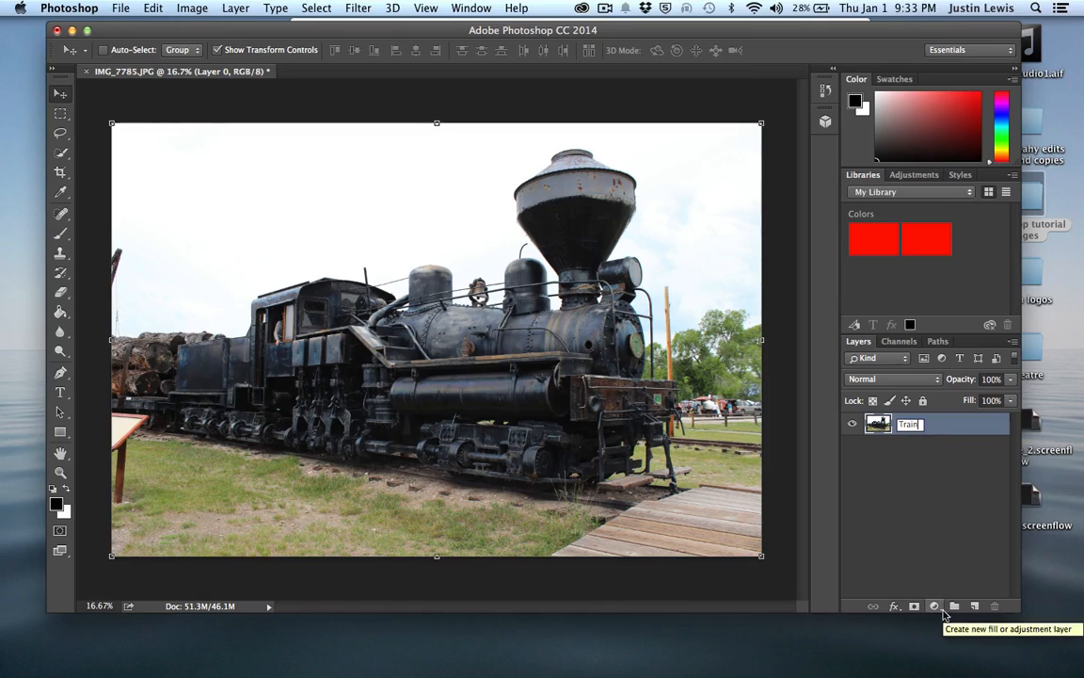
key(Return)
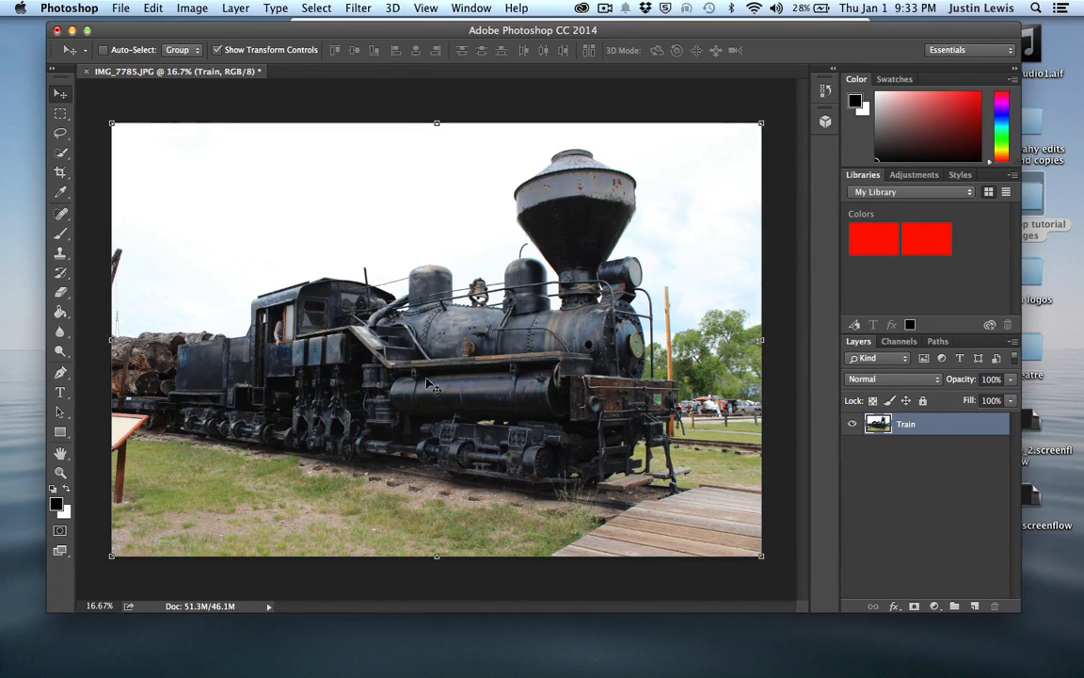
Step: Try a custom Lens Correction vignette with an amount of -100 on the Train layer, and discard it
click(350, 8)
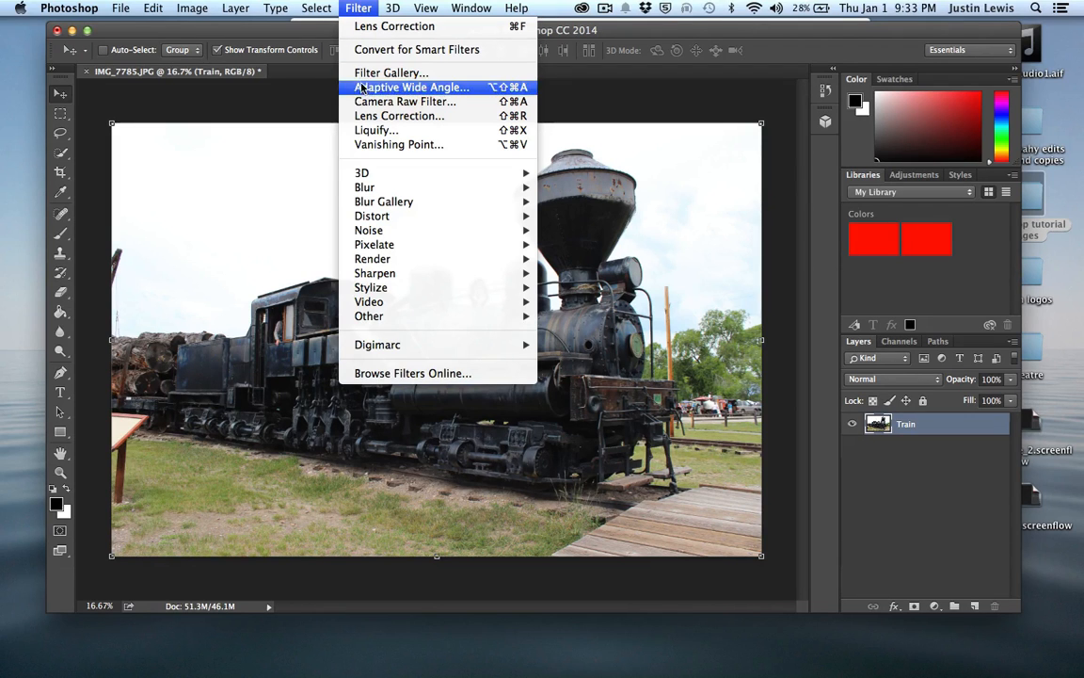
click(375, 116)
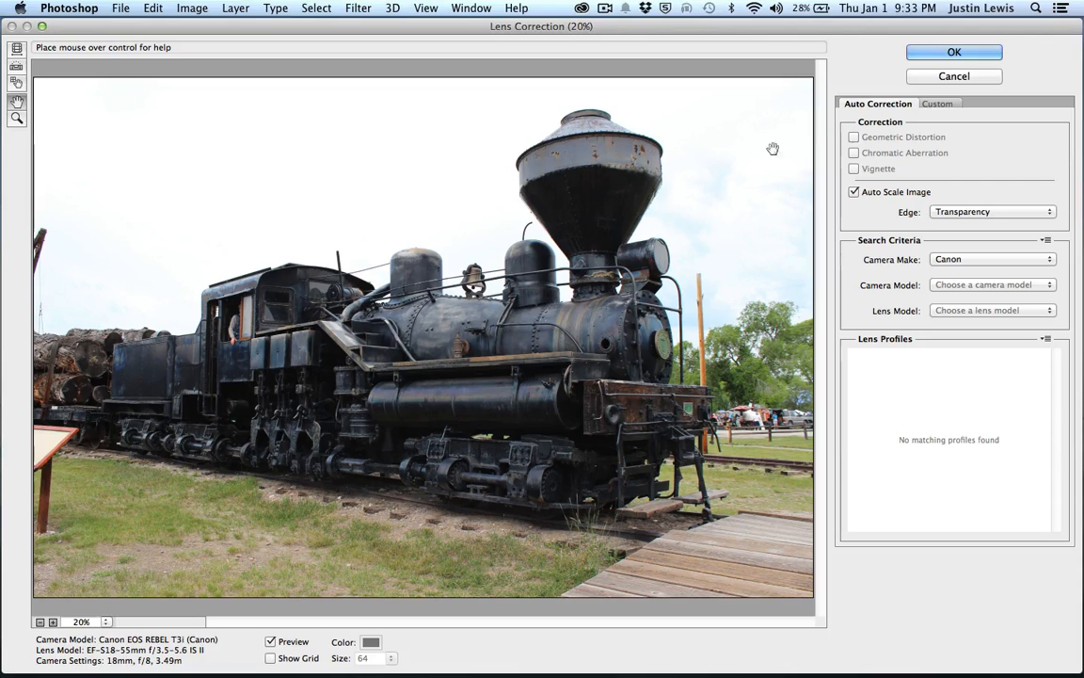
click(936, 105)
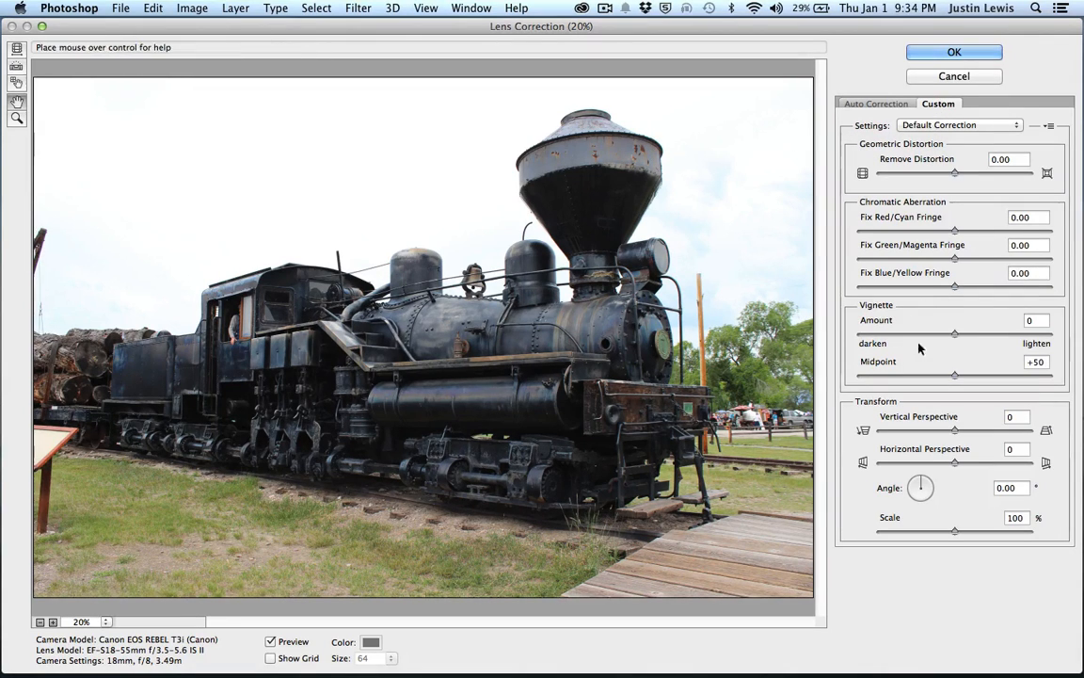
drag(954, 335, 818, 357)
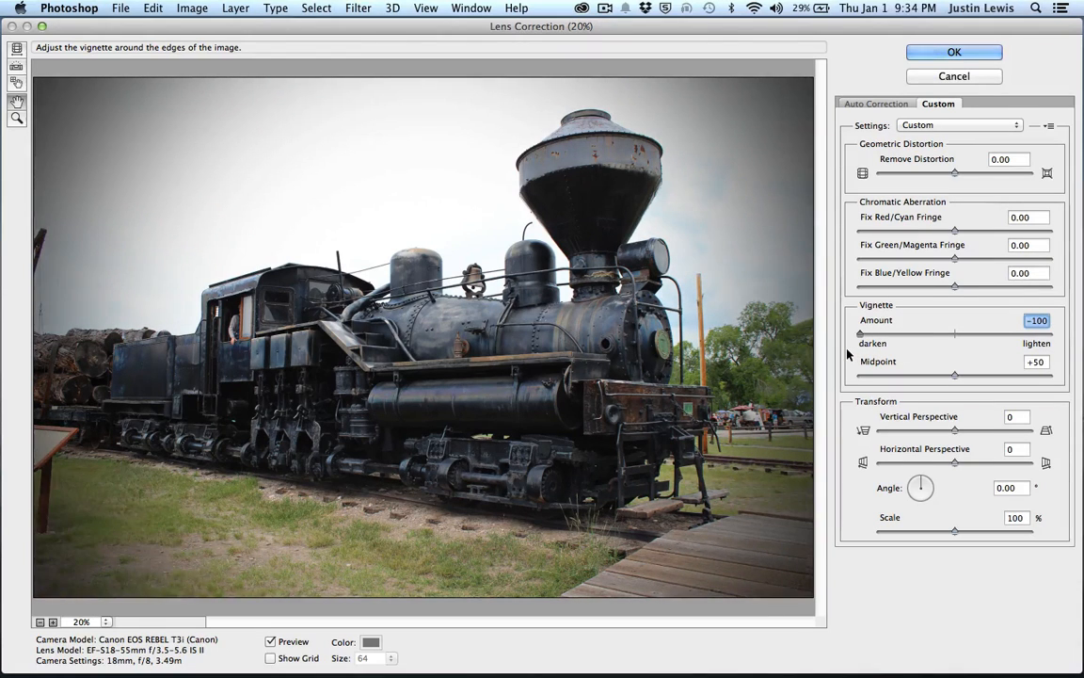
click(941, 79)
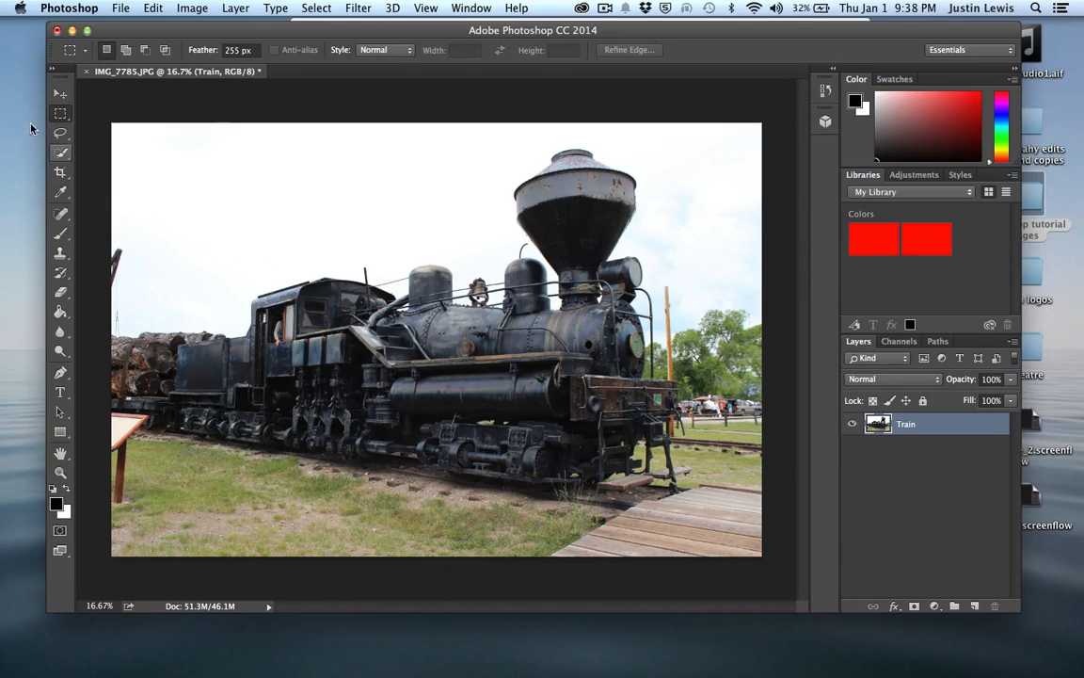
Step: Draw a freehand Lasso selection around the locomotive with a 150 px feather
click(61, 132)
drag(242, 483, 374, 516)
mouse_move(515, 526)
mouse_down()
mouse_move(702, 428)
mouse_move(708, 355)
mouse_move(685, 225)
mouse_move(665, 168)
mouse_move(623, 142)
mouse_move(521, 136)
mouse_move(433, 233)
mouse_move(291, 248)
mouse_move(218, 288)
mouse_move(191, 347)
mouse_move(206, 396)
mouse_move(232, 429)
mouse_move(241, 473)
mouse_move(287, 480)
mouse_up()
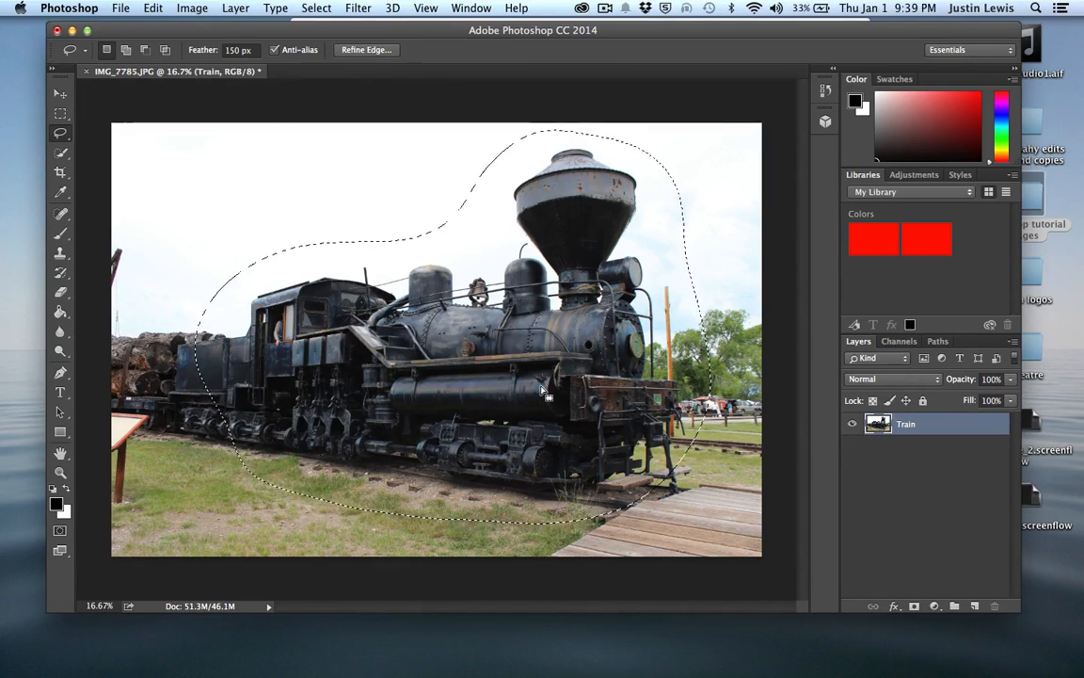
Step: Try deleting the selected locomotive area from the Train layer, and undo the deletion
key(Delete)
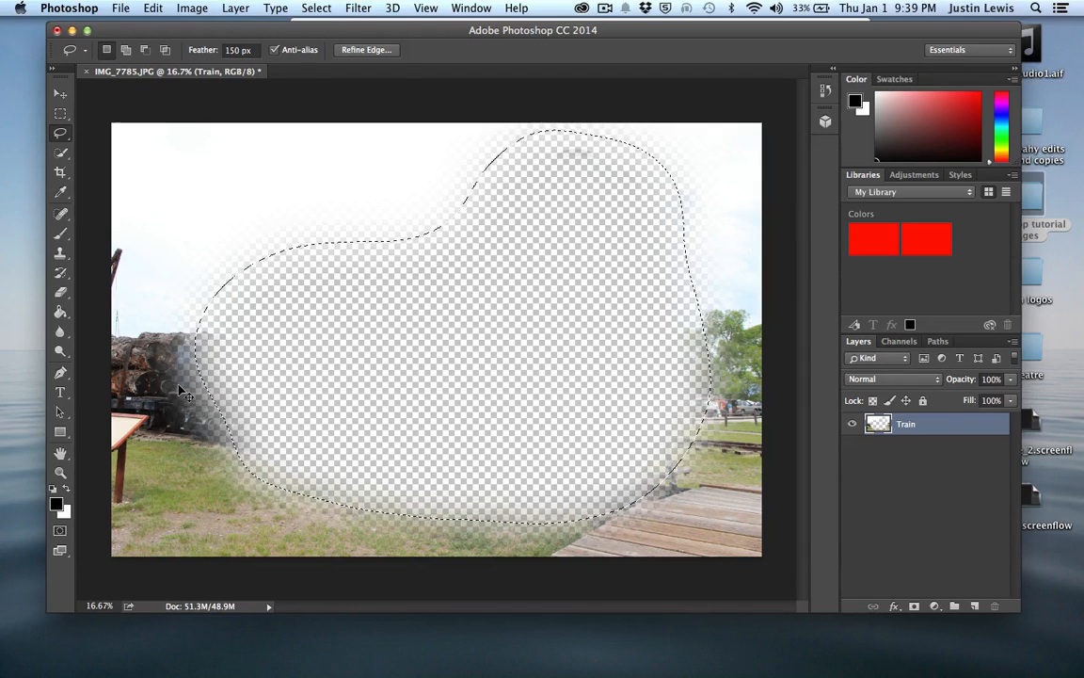
key(super+z)
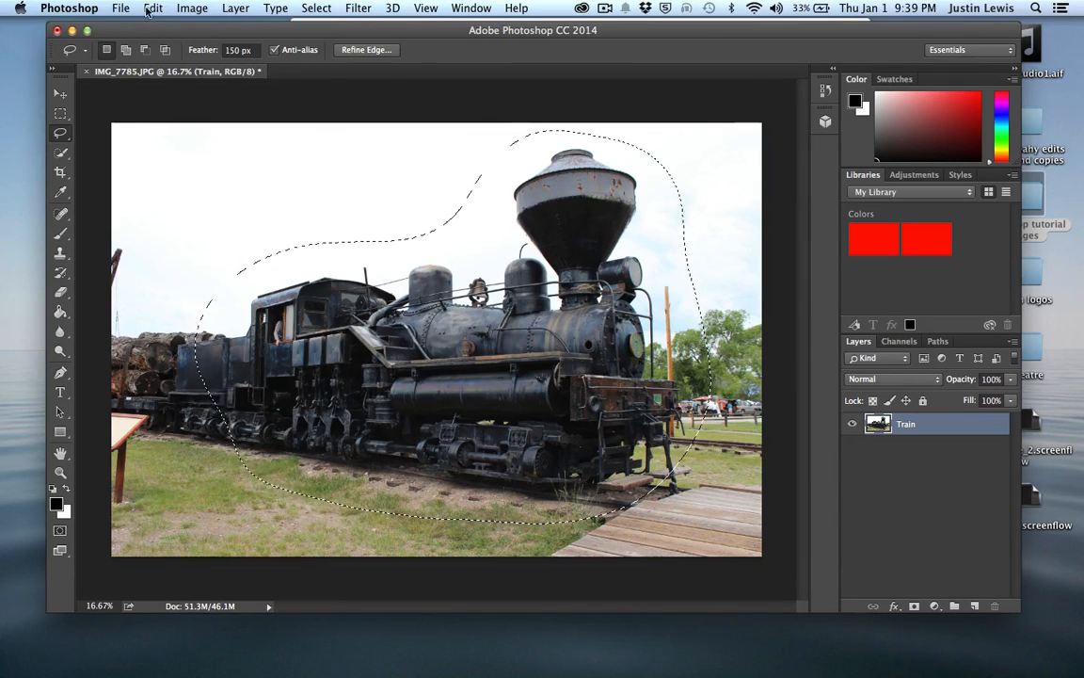
click(149, 10)
click(196, 39)
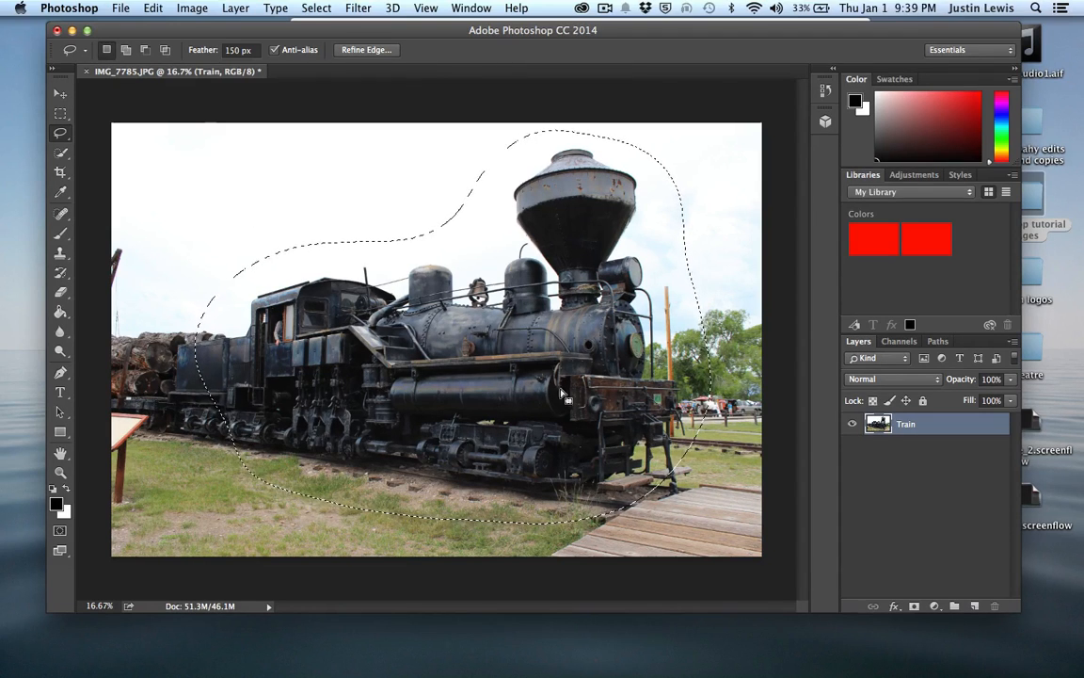
Step: Invert the selection so that it covers the area surrounding the locomotive
click(517, 8)
text(i)
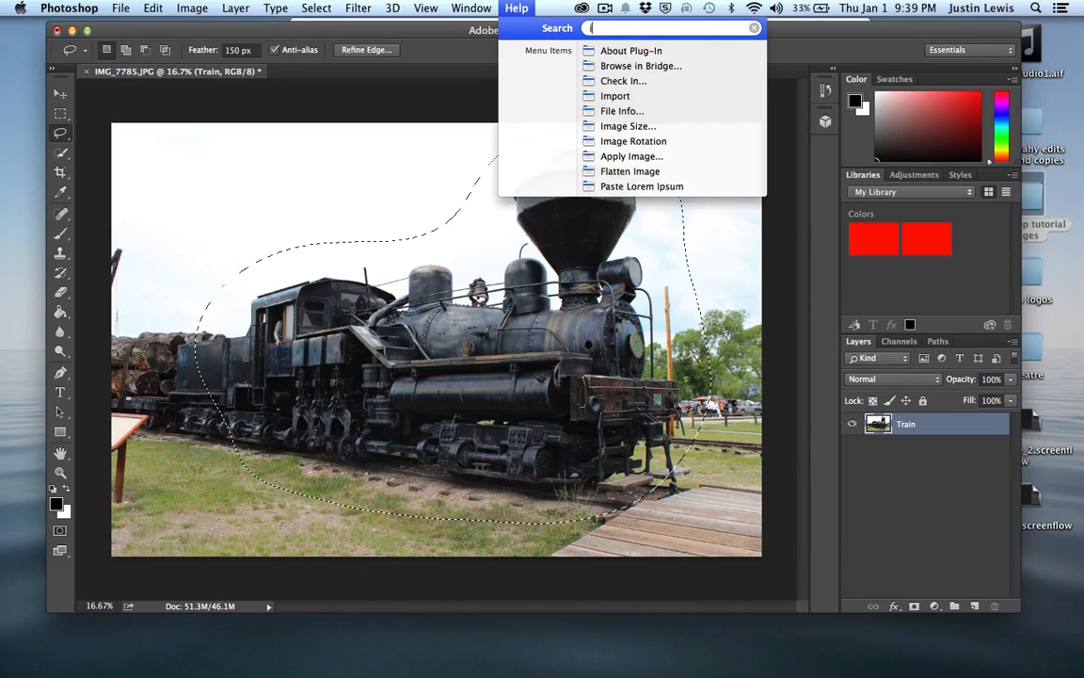
text(nver)
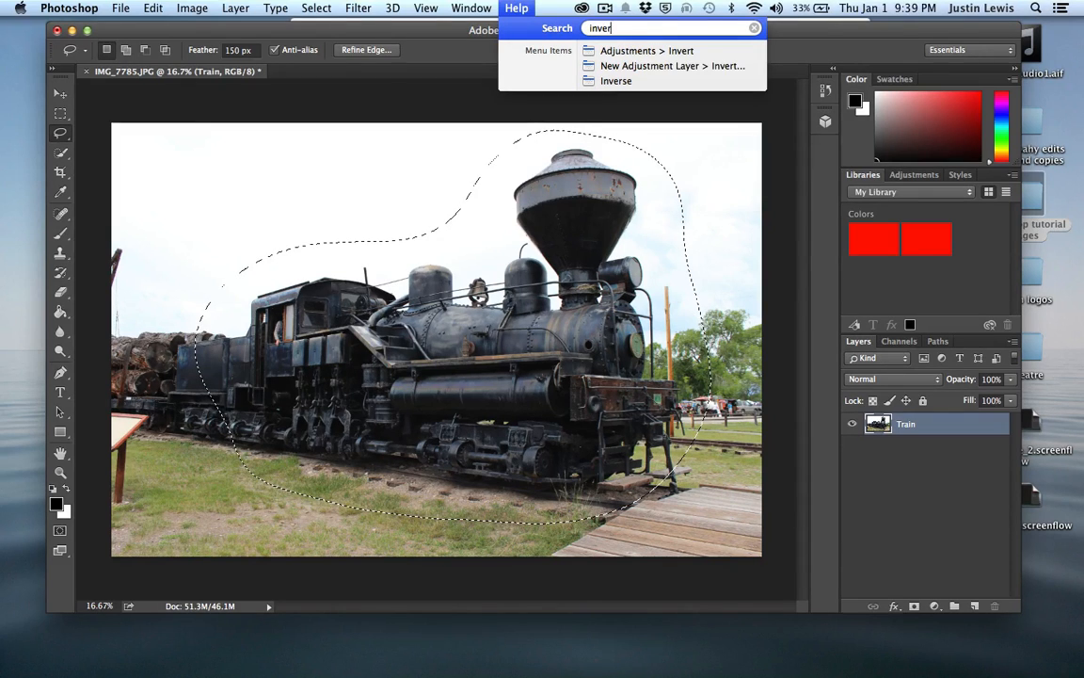
text(se)
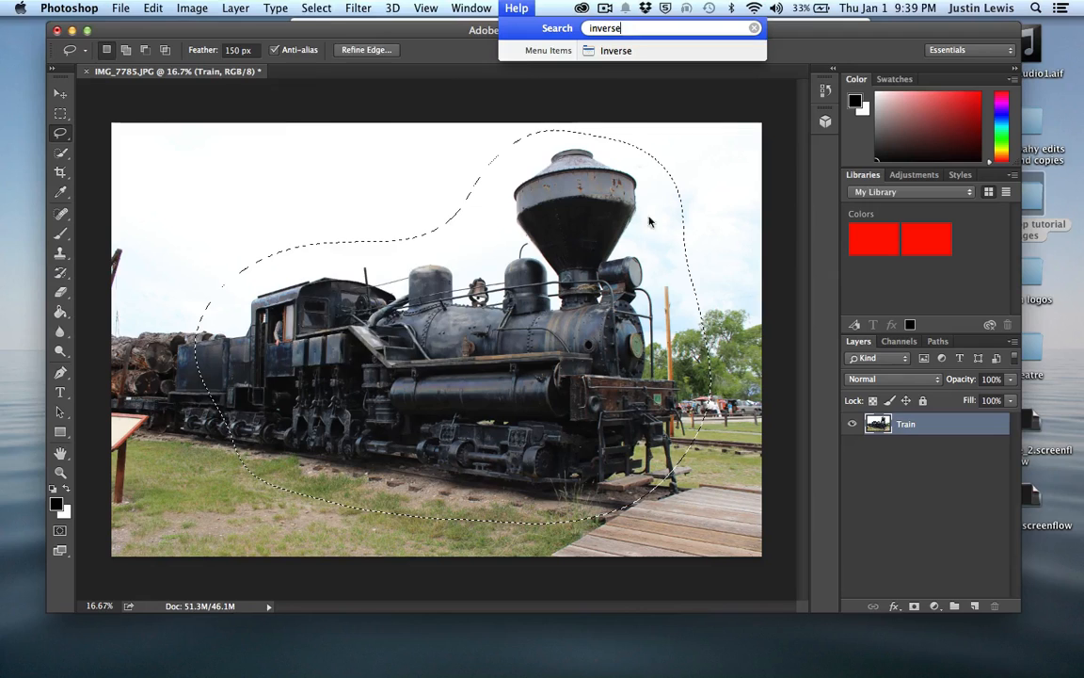
mouse_move(612, 50)
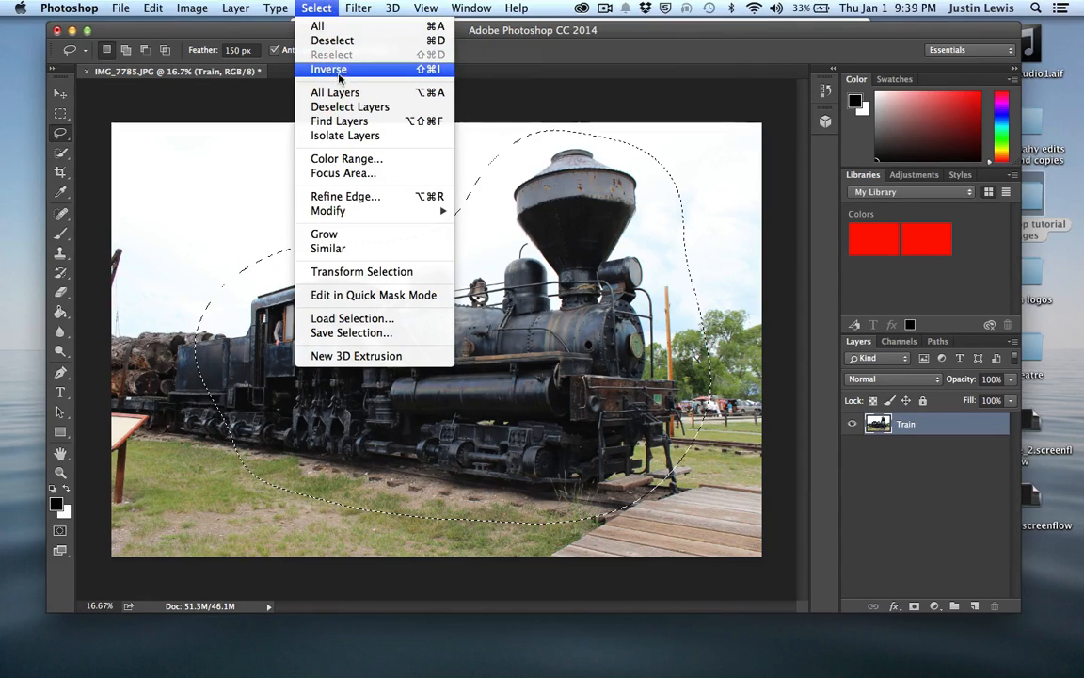
click(665, 48)
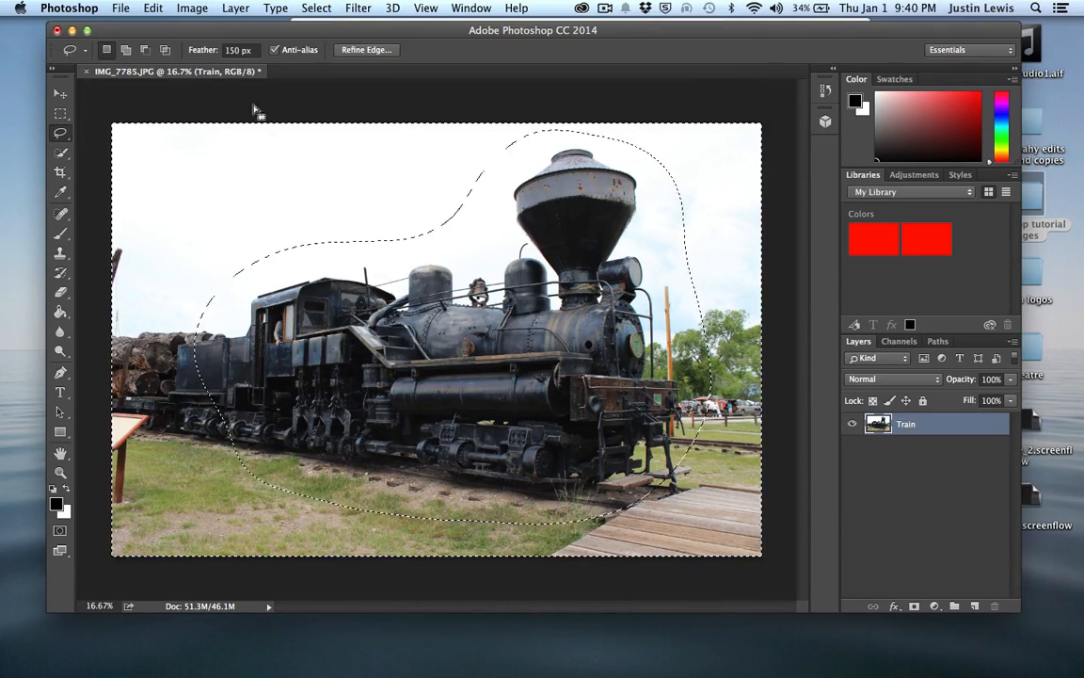
Step: Add a Levels adjustment layer limited to the inverted selection and set its midtone input level to 0.35
click(234, 9)
mouse_move(268, 162)
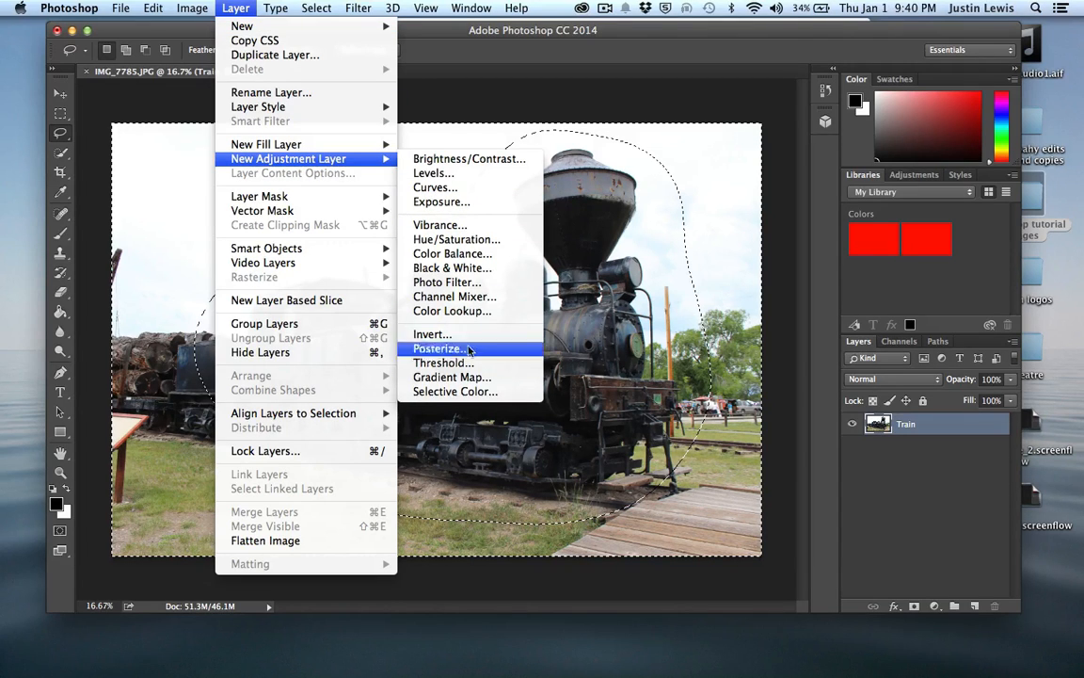
click(433, 175)
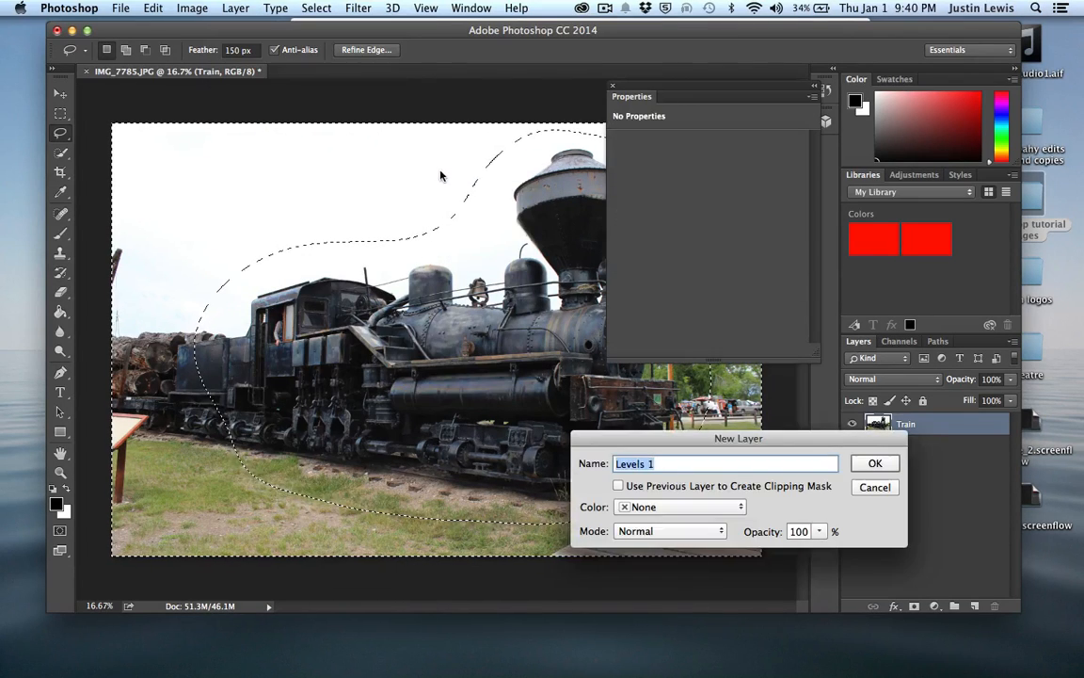
click(873, 460)
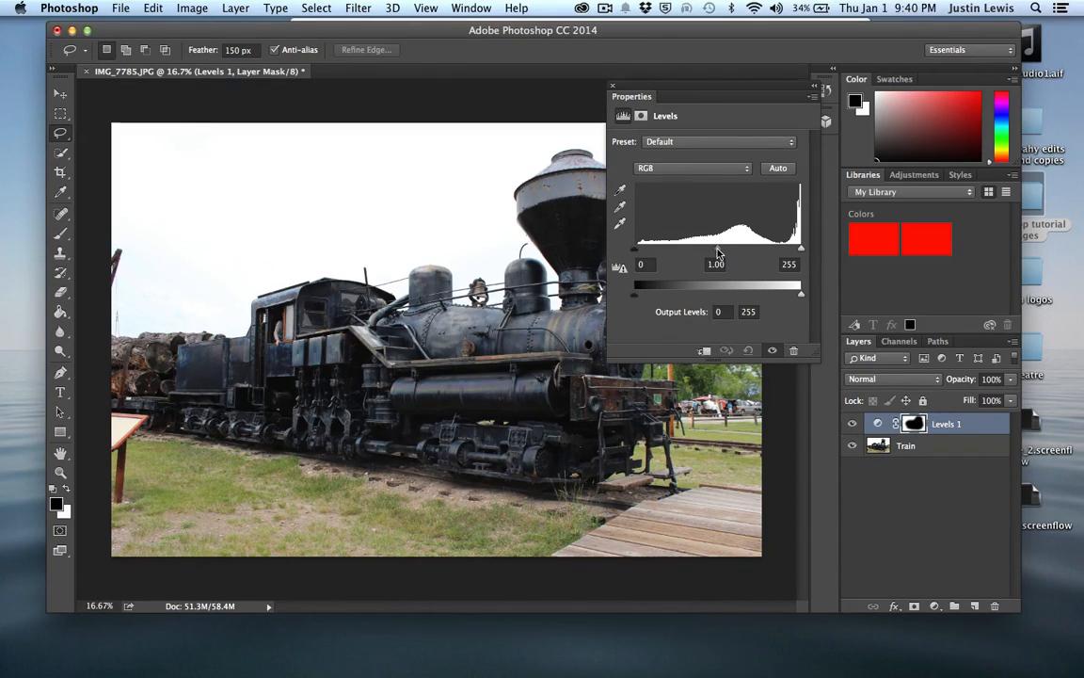
drag(718, 254, 760, 263)
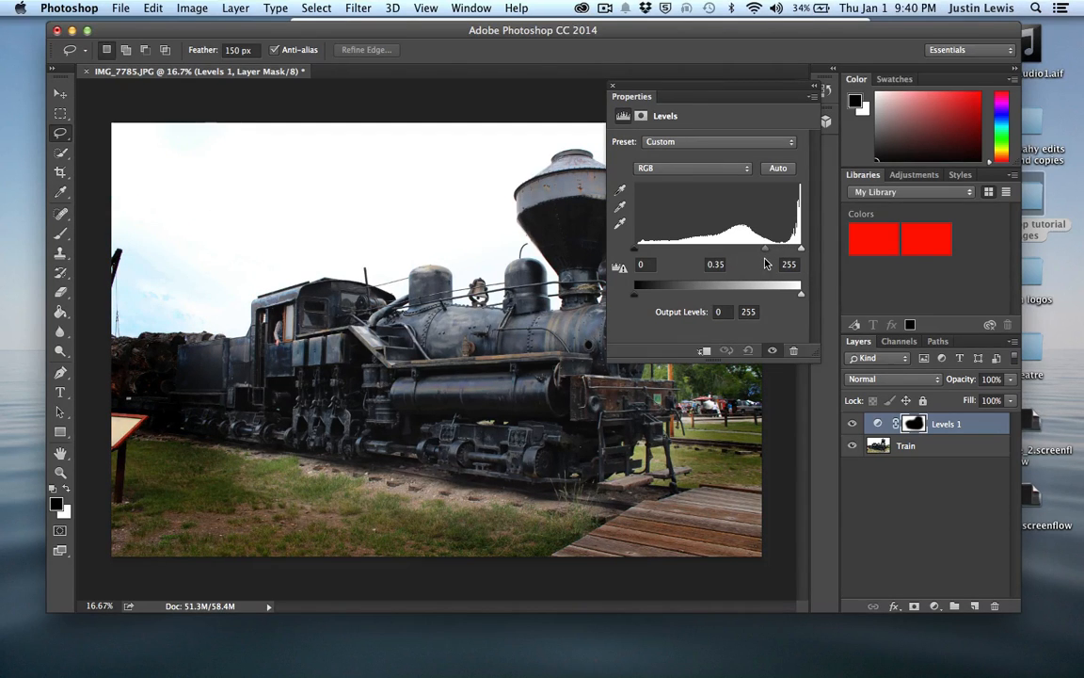
drag(765, 259, 765, 260)
click(613, 87)
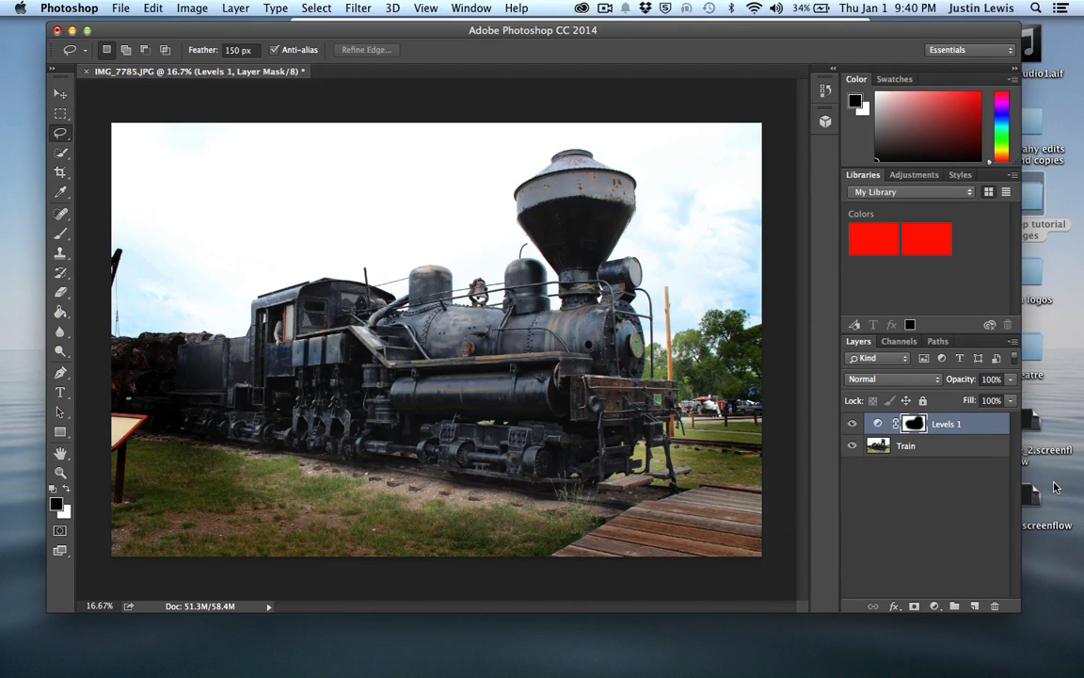
Step: Compare the photo with and without the Levels 1 adjustment by toggling that layer's visibility
click(852, 425)
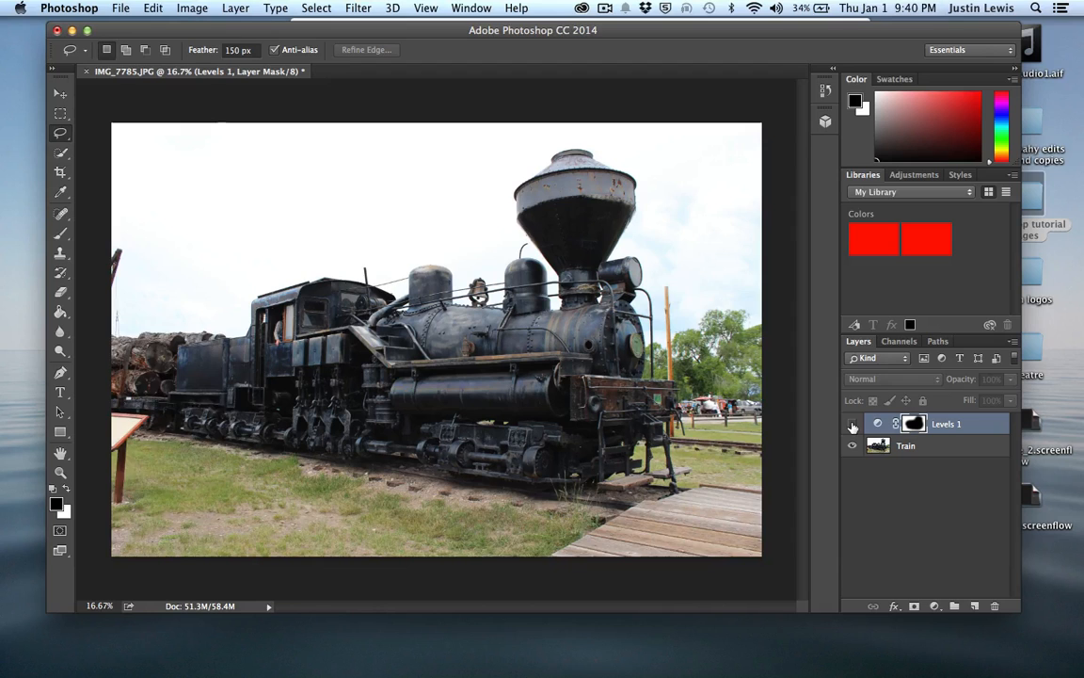
click(851, 425)
click(852, 424)
click(852, 425)
click(852, 425)
click(852, 424)
click(852, 424)
click(851, 424)
click(851, 425)
click(852, 425)
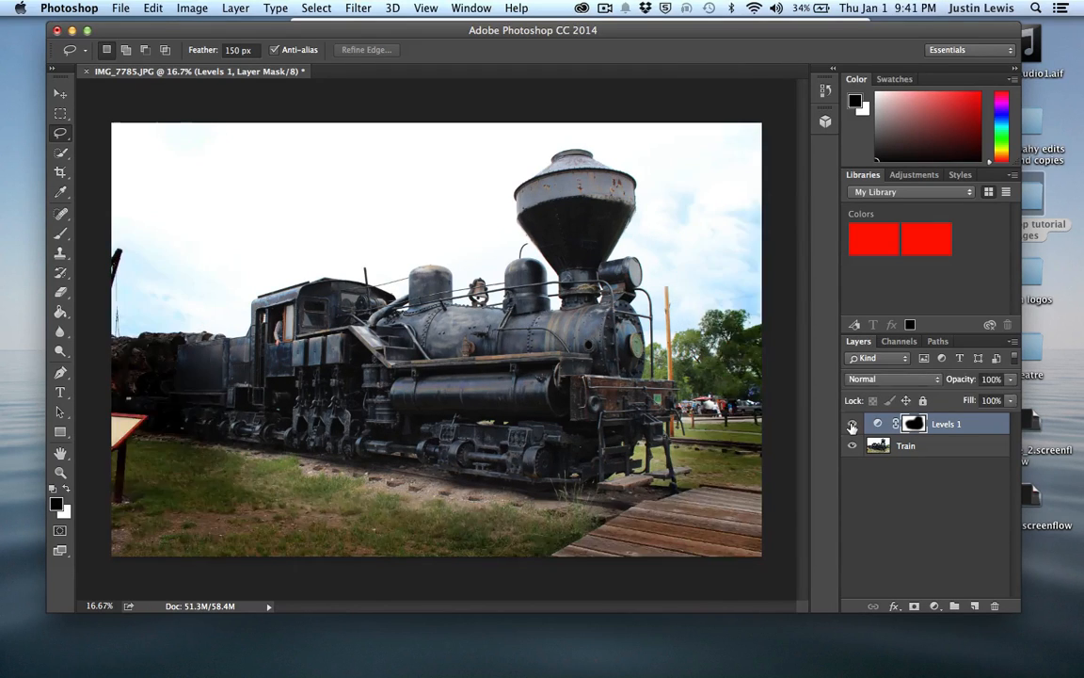
click(851, 425)
click(852, 425)
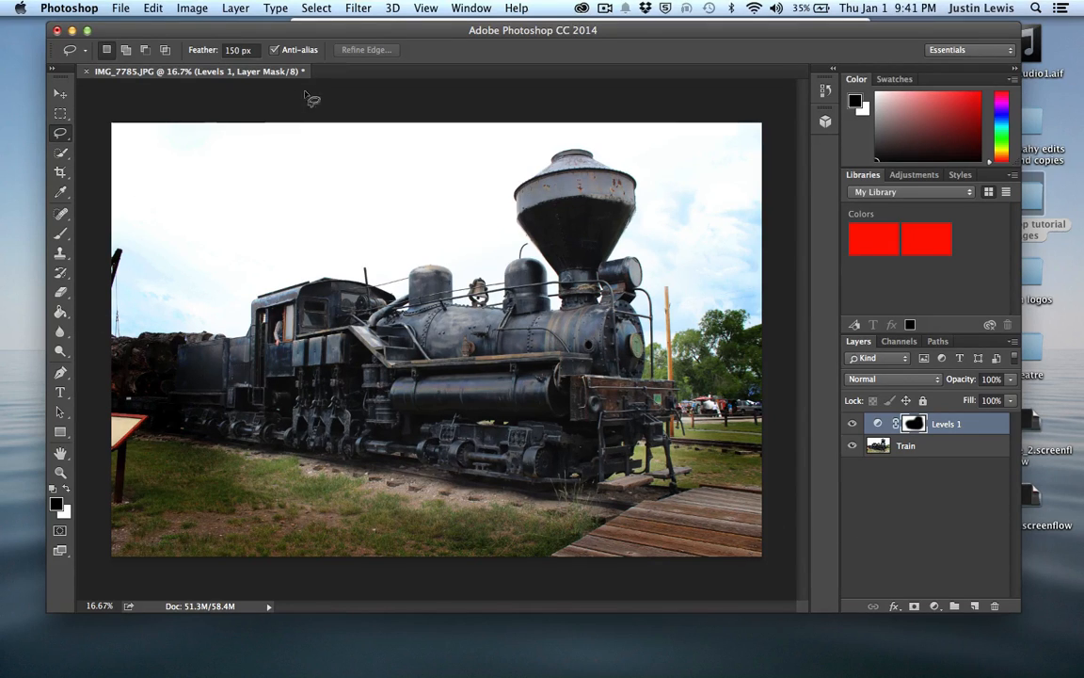
click(189, 8)
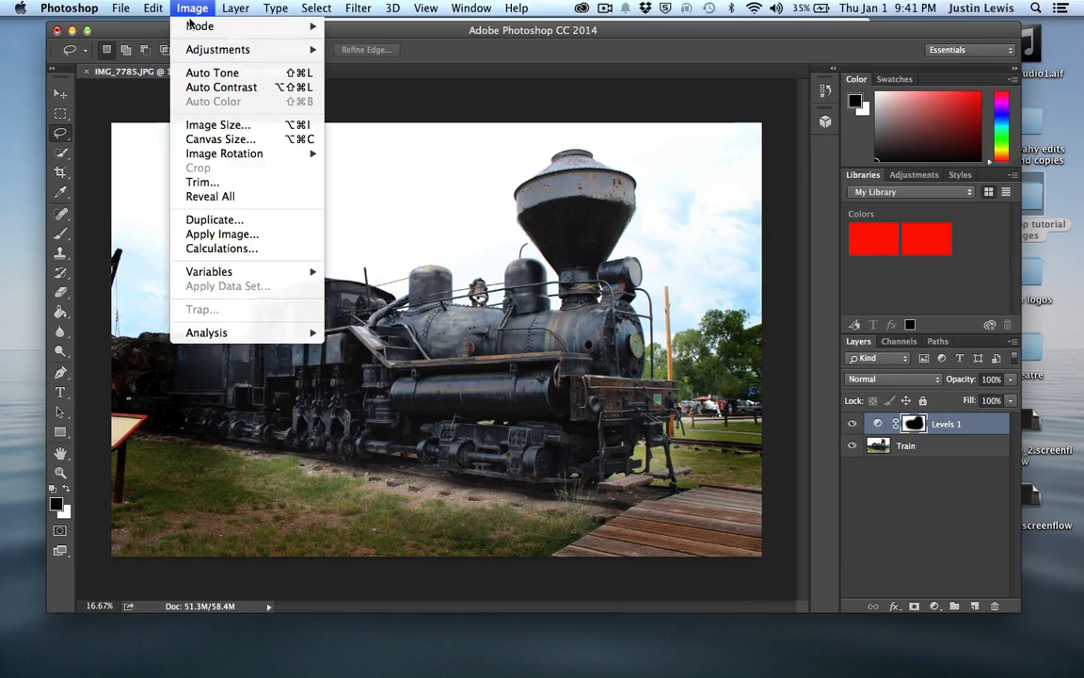
mouse_move(203, 53)
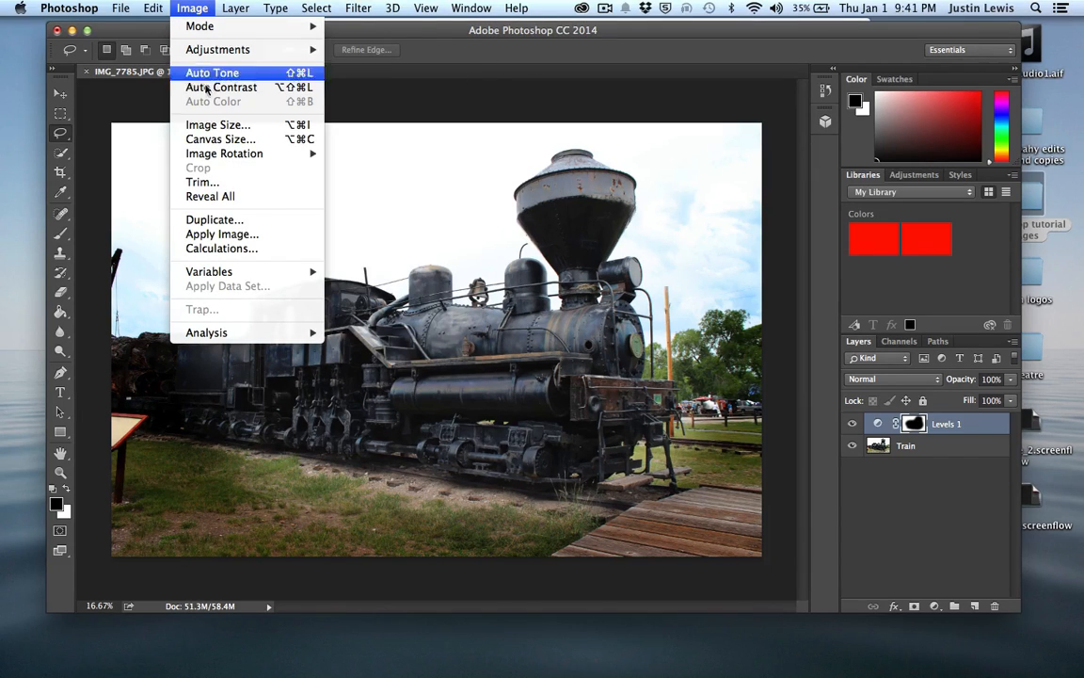
mouse_move(237, 8)
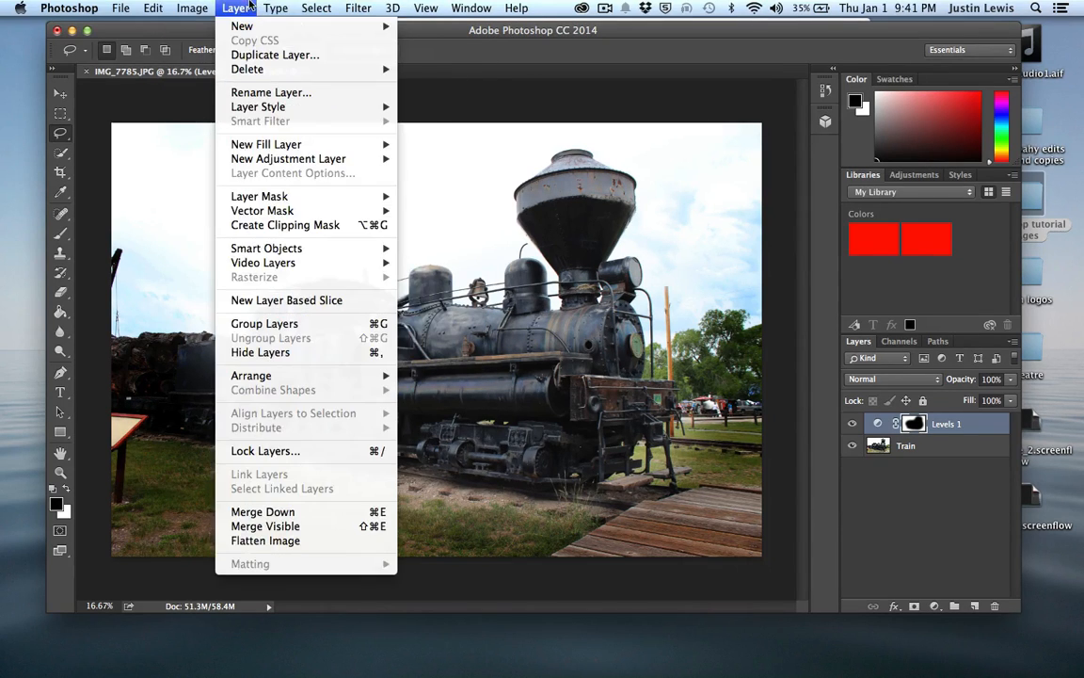
mouse_move(253, 29)
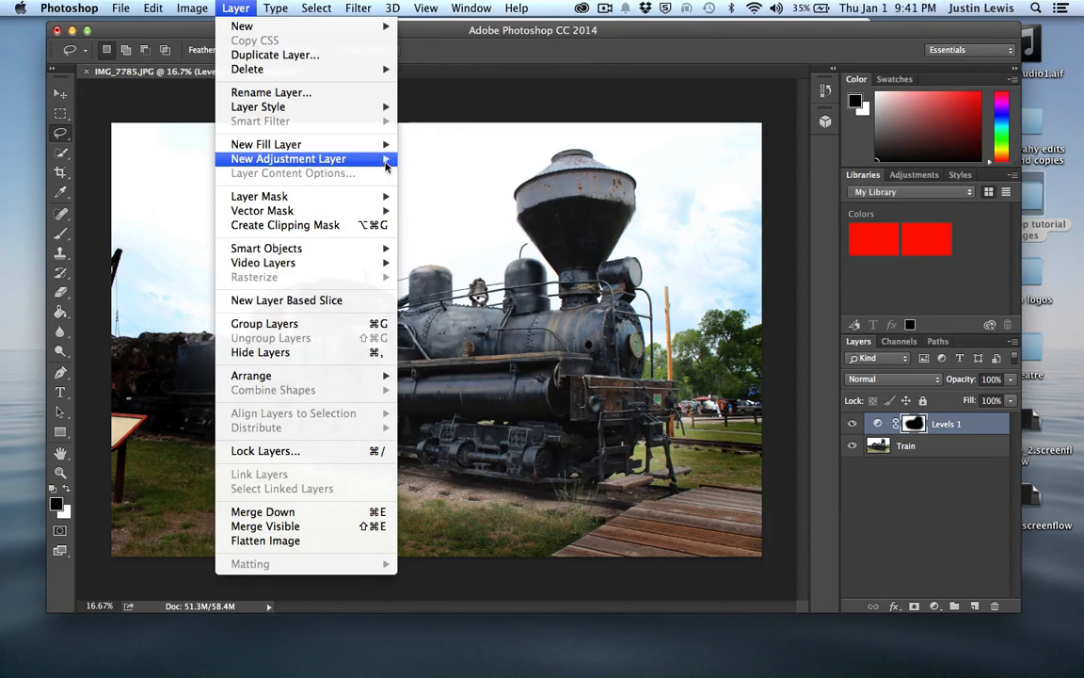
mouse_move(362, 158)
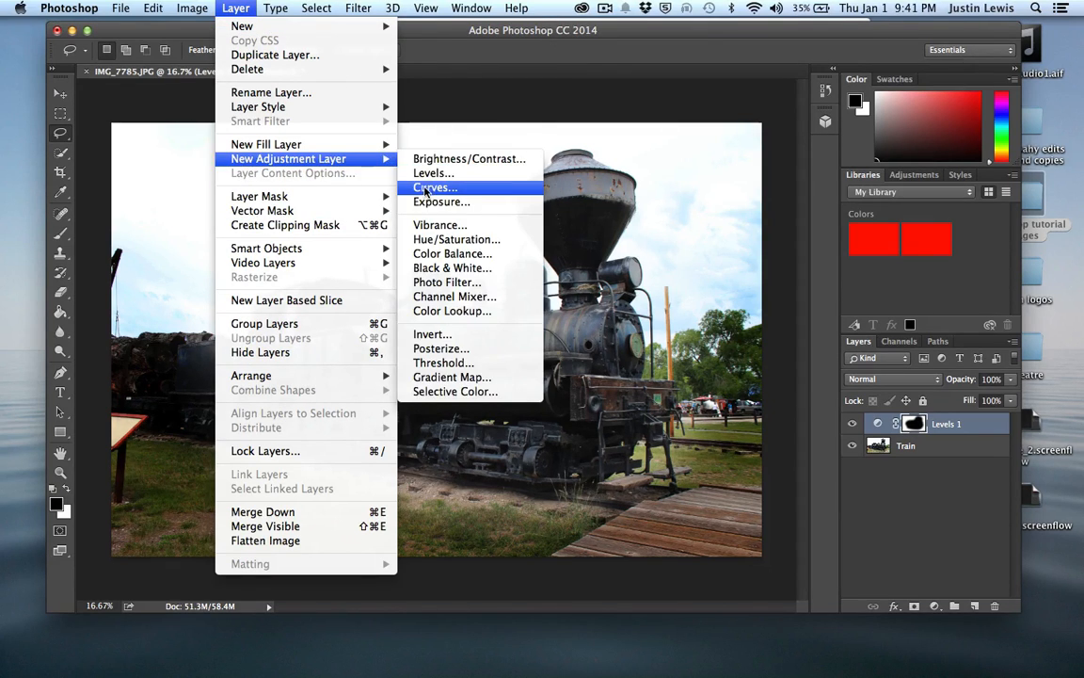
click(696, 35)
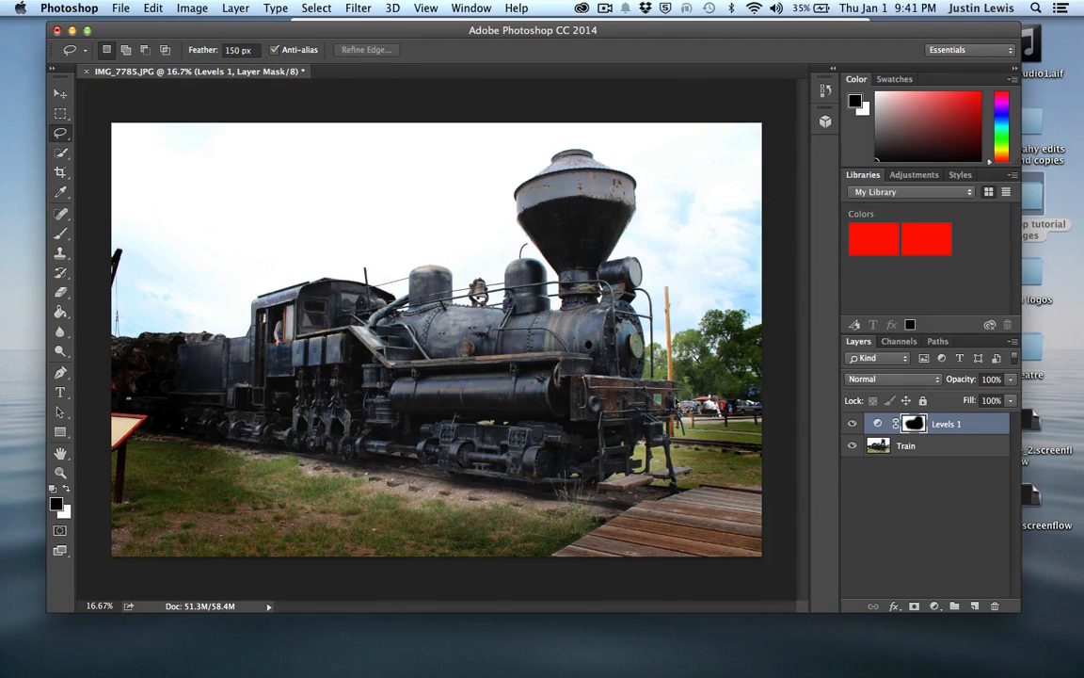
Step: Add a Curves adjustment layer above Levels 1 and shape an S-curve with raised highlights and lowered shadows
click(935, 607)
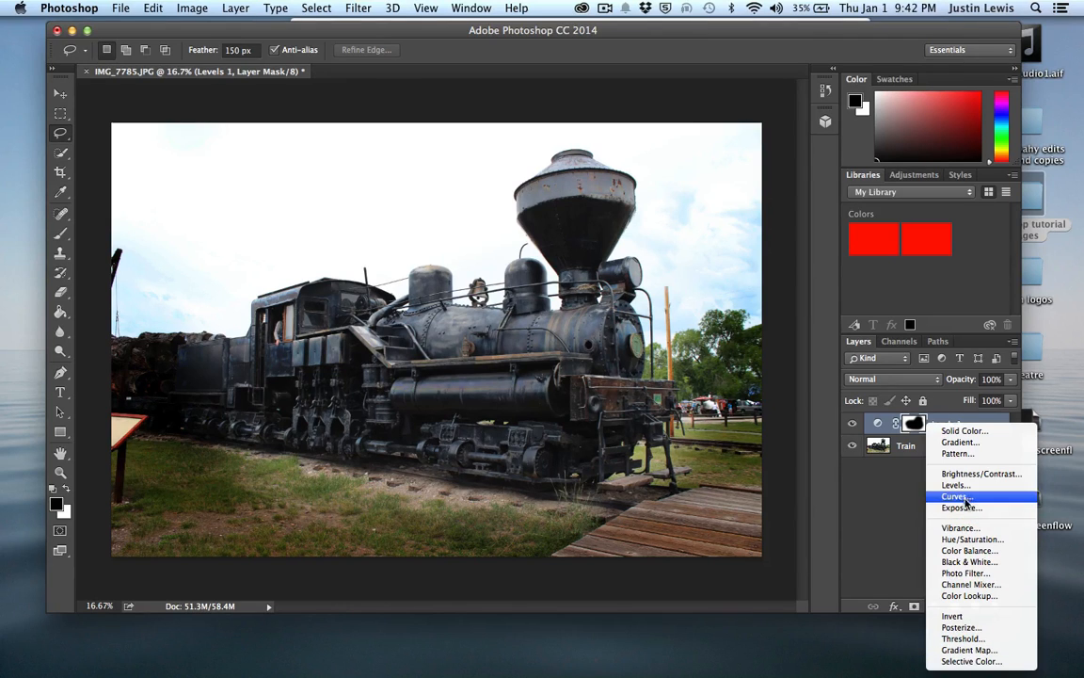
click(956, 496)
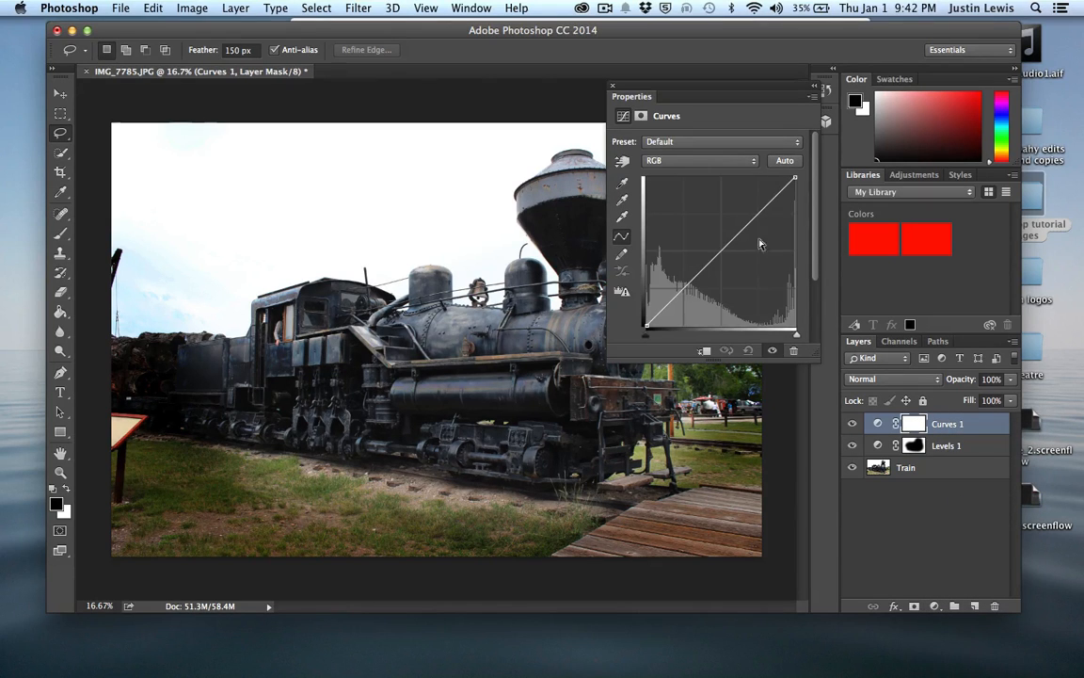
drag(757, 218, 753, 200)
drag(712, 244, 711, 272)
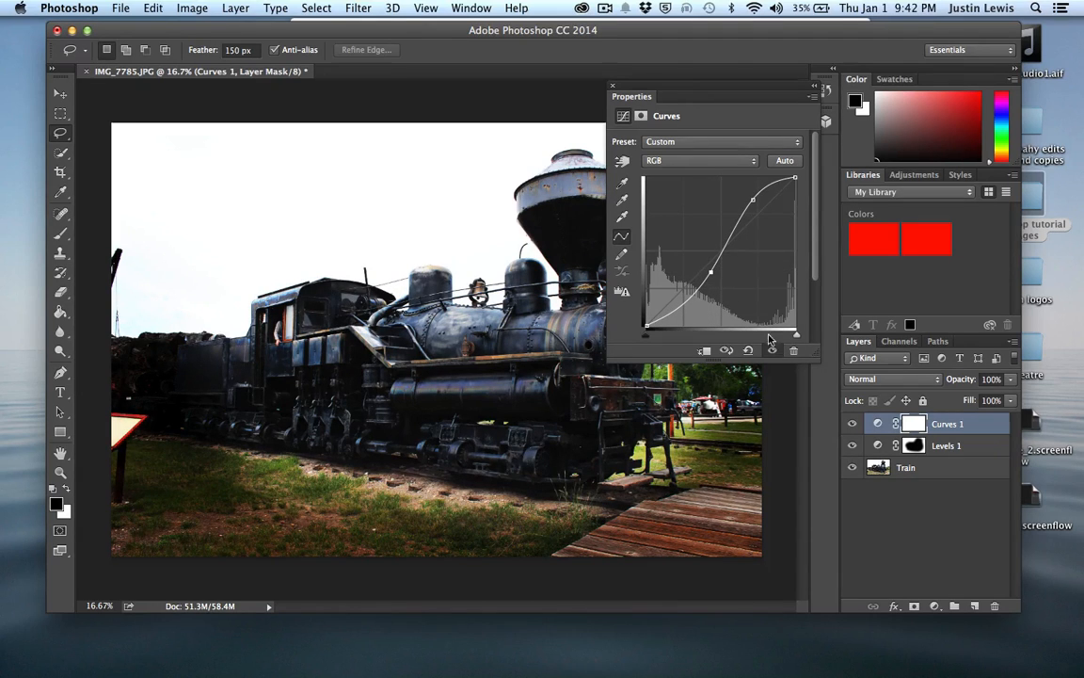
click(612, 87)
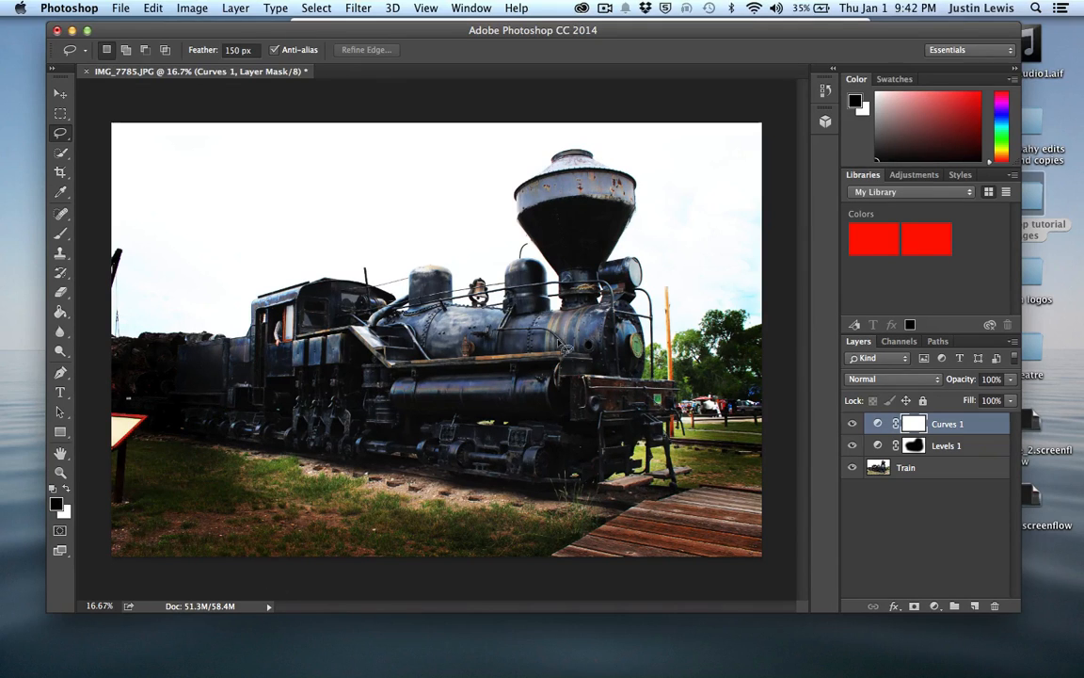
Step: Create a new layer above Curves 1 and fill it with black
click(974, 606)
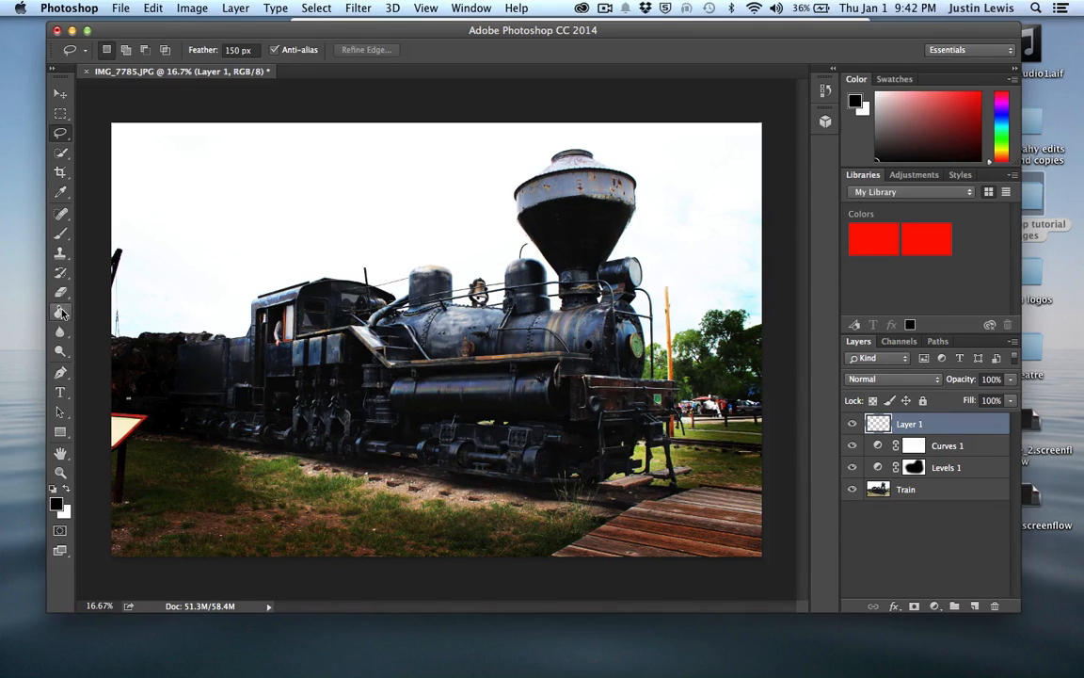
key(g)
click(175, 316)
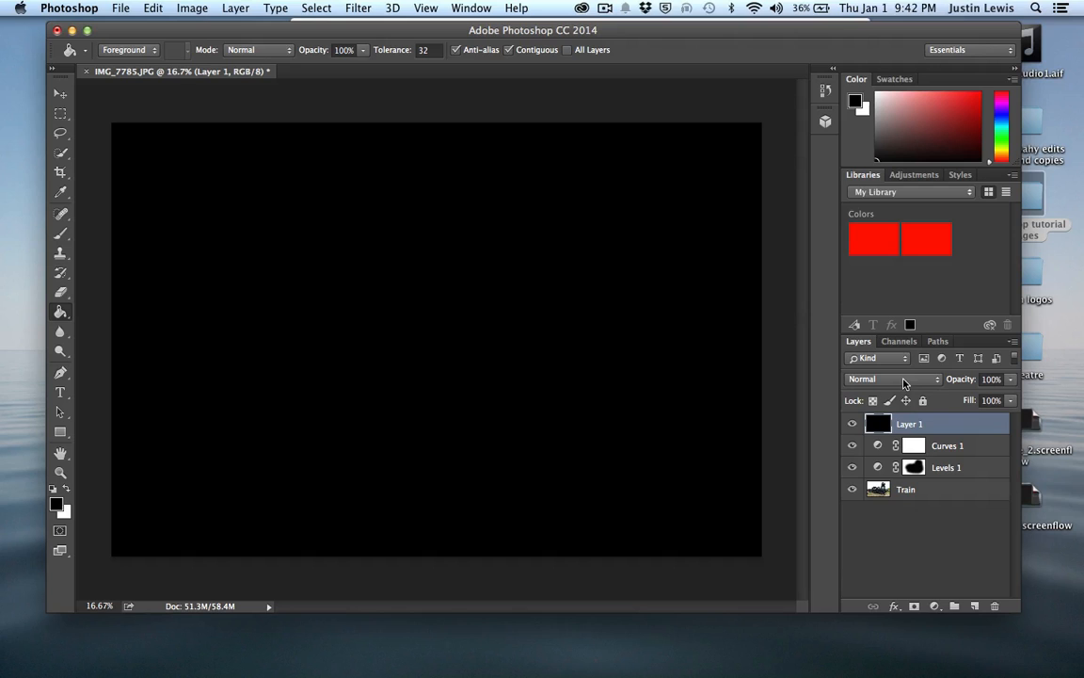
Step: Set the black layer's blend mode to Hue and lower its opacity to 43%
click(904, 382)
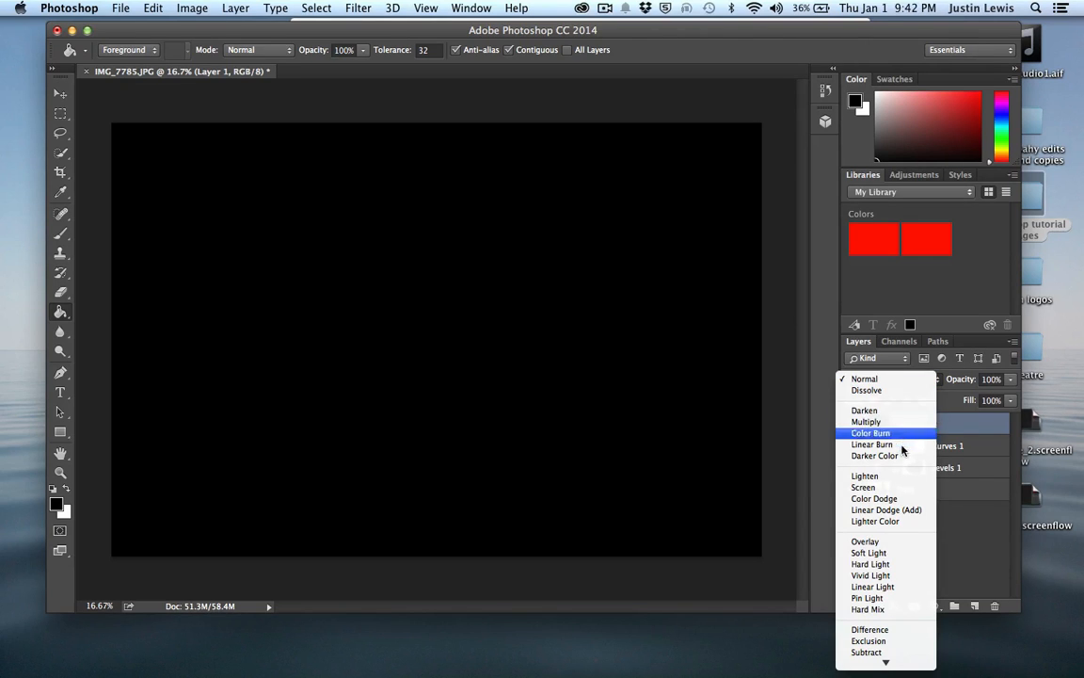
scroll(884, 621, down, 2)
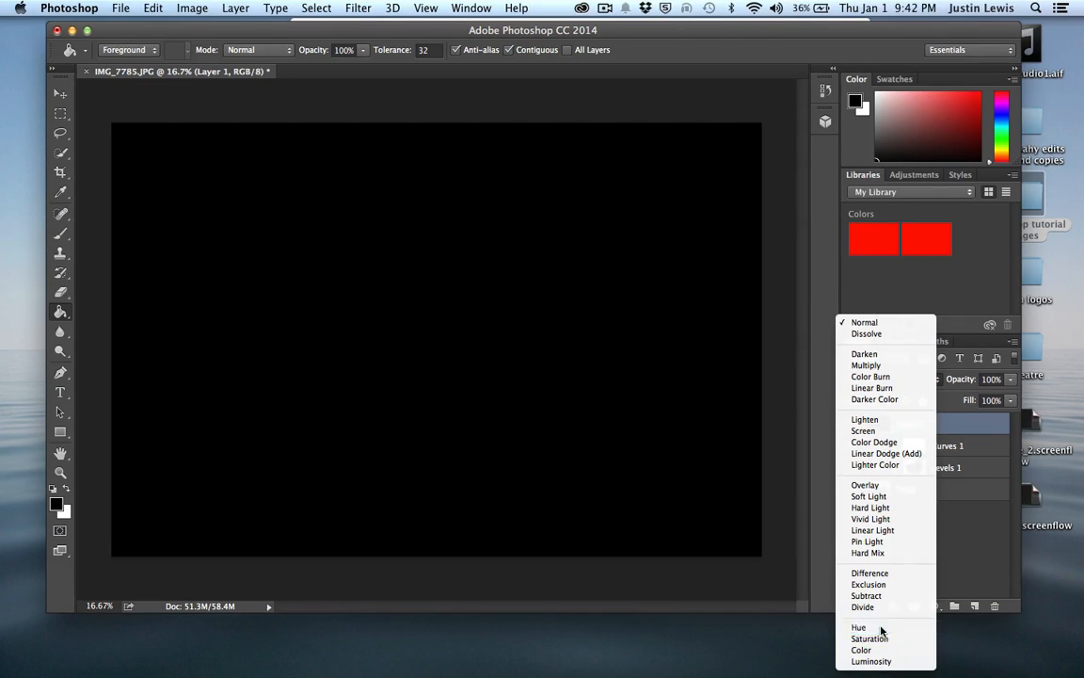
click(870, 627)
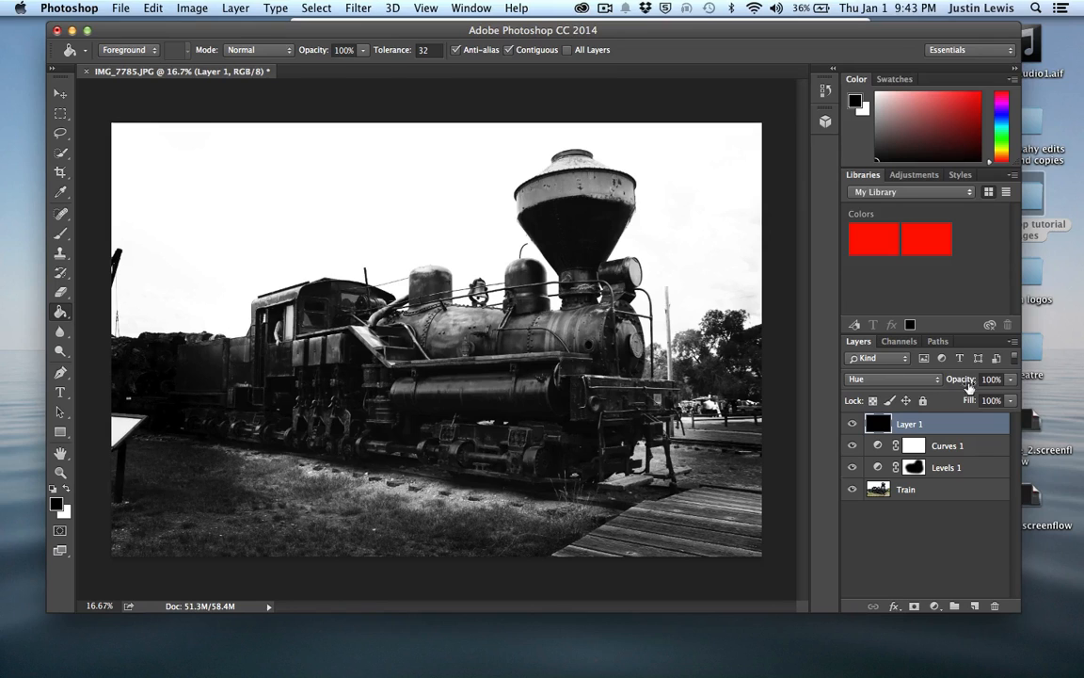
drag(957, 380, 921, 383)
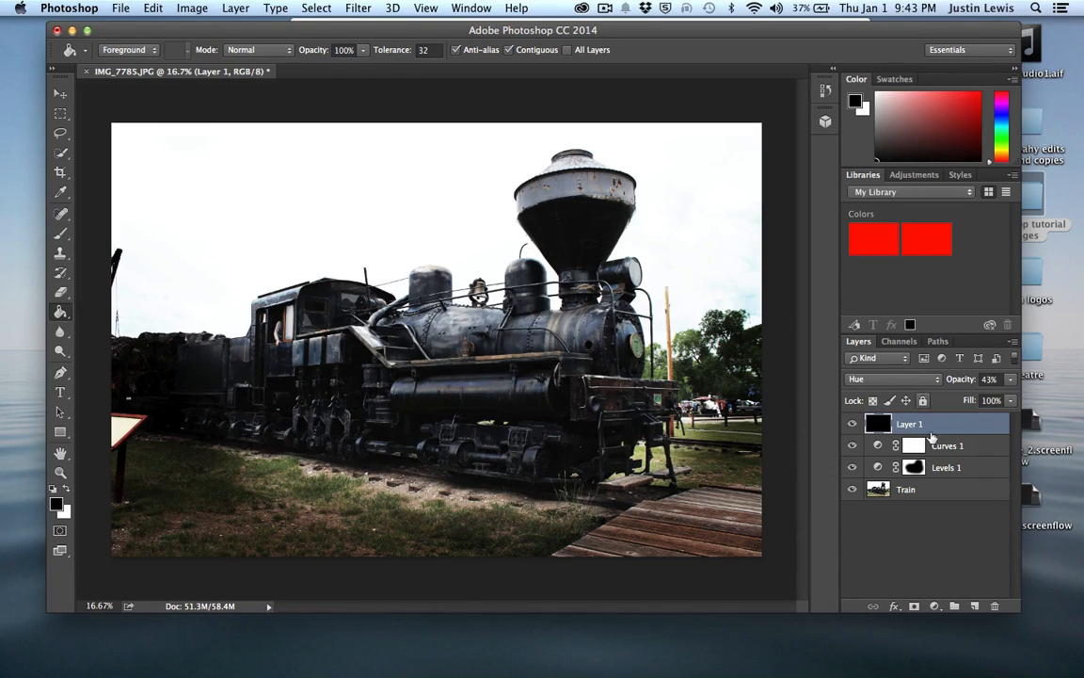
Step: Select all layers from Layer 1 through Train and flatten the image
shift+click(926, 489)
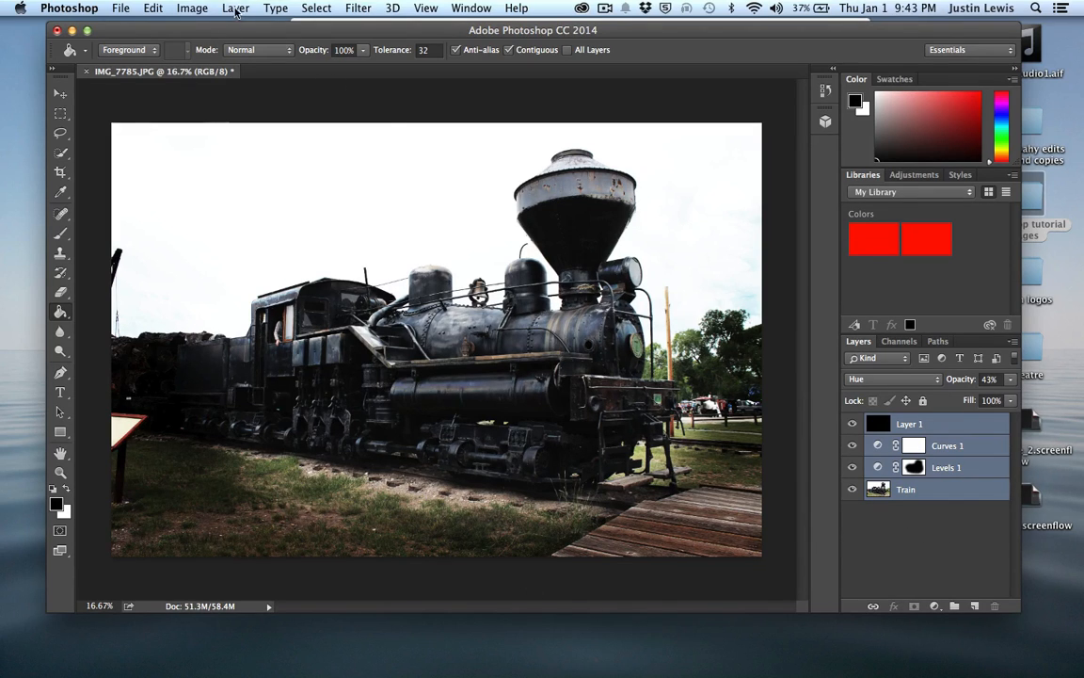
click(236, 9)
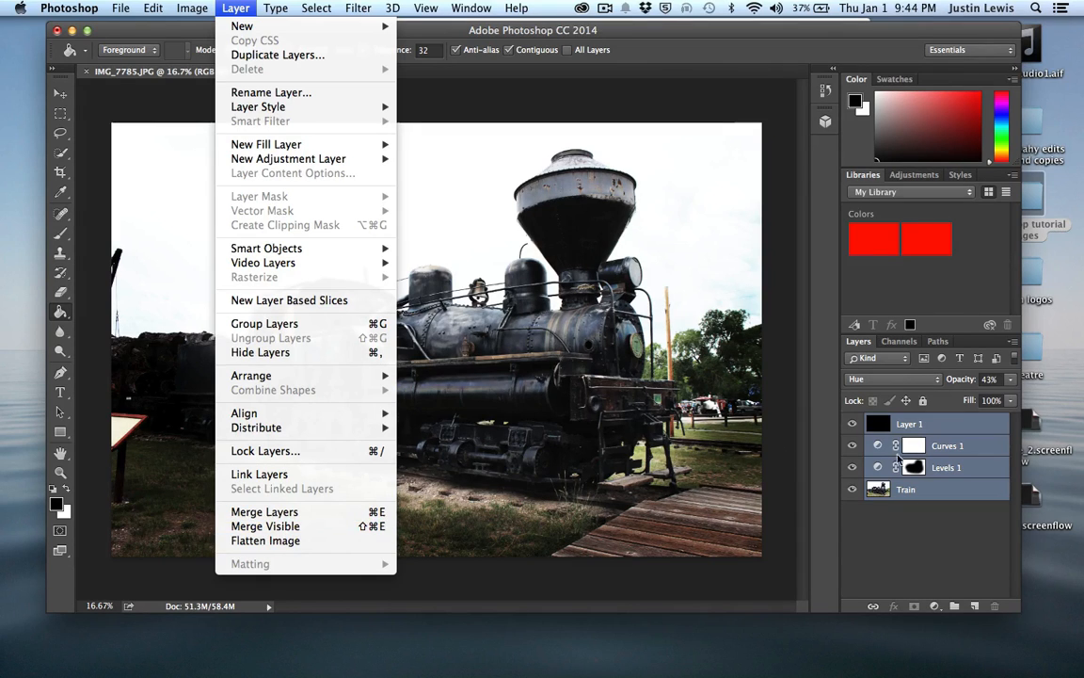
click(266, 541)
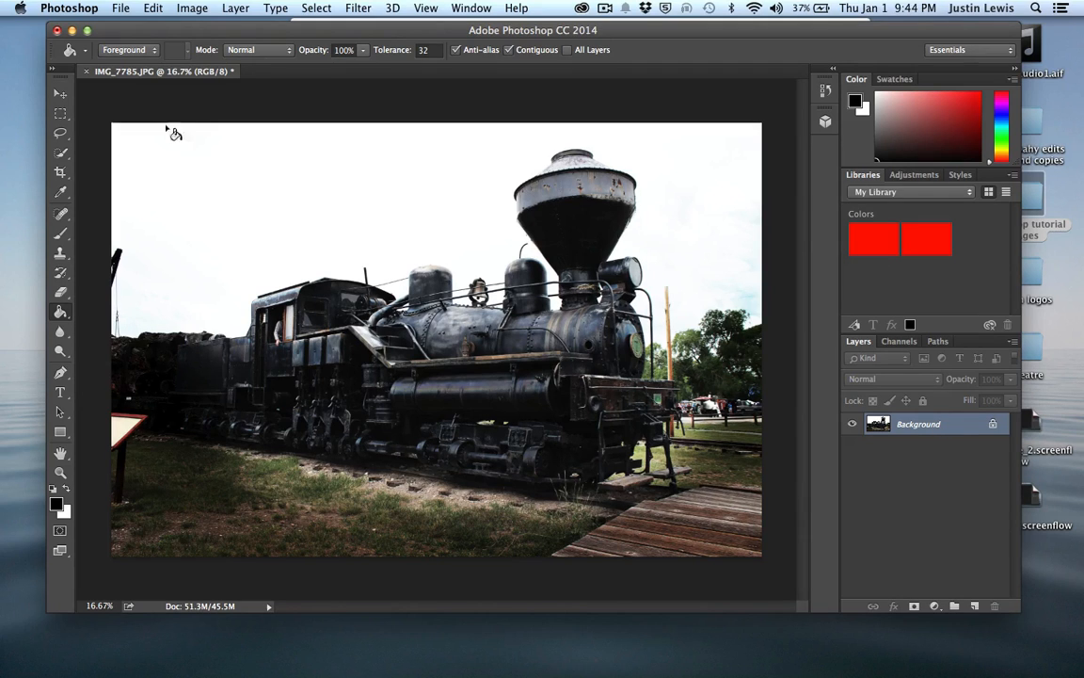
Step: Try moving the flattened Background, and convert it into a regular unlocked layer with the default settings
click(61, 95)
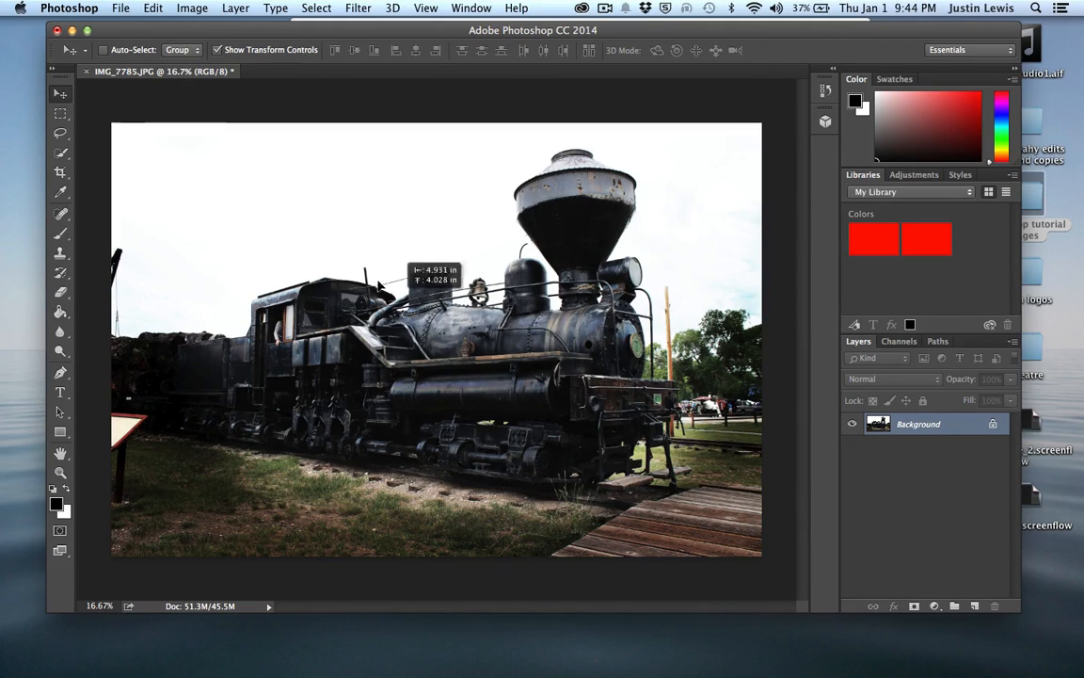
click(430, 318)
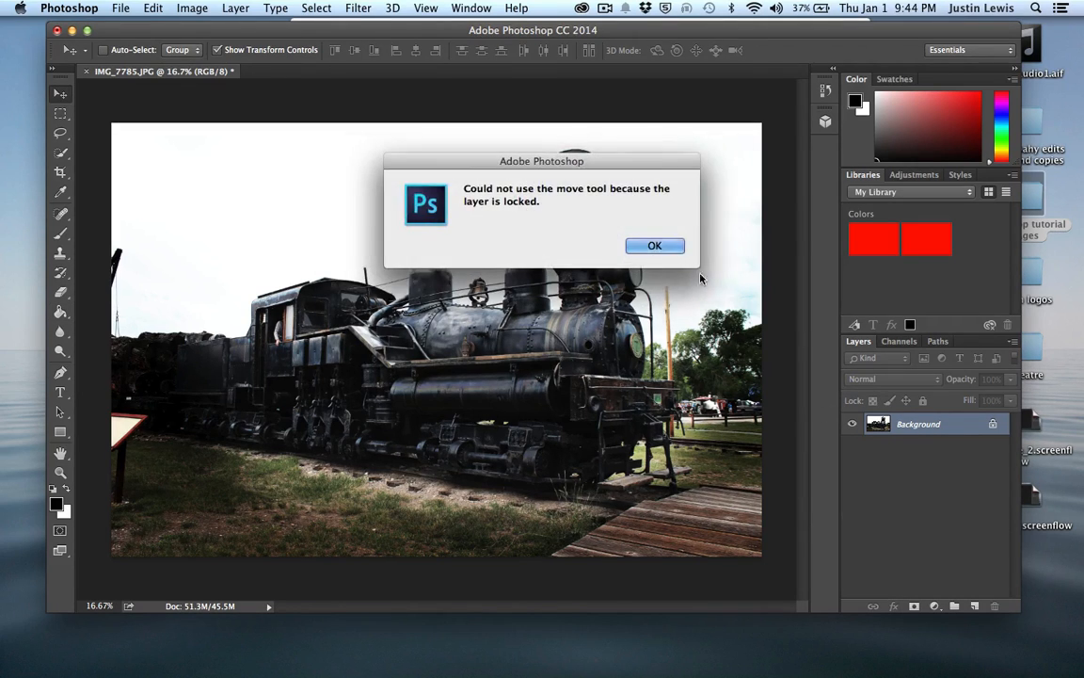
click(654, 248)
double_click(928, 426)
key(Return)
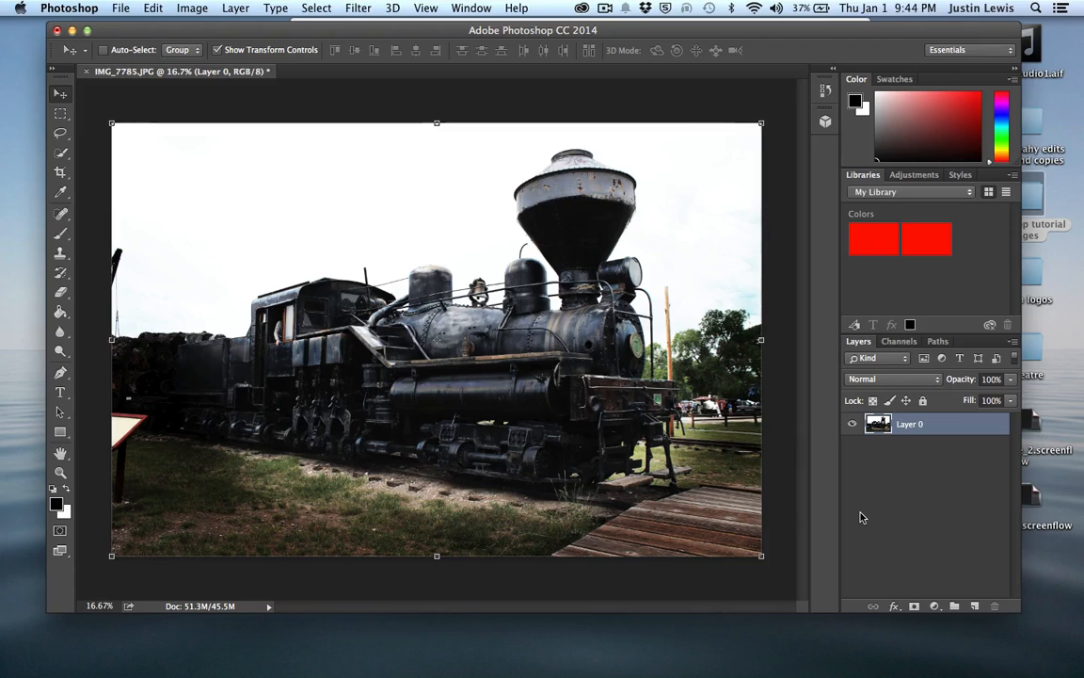
Step: Convert the image to Lab Color mode and select only its Lightness channel
click(180, 9)
mouse_move(205, 27)
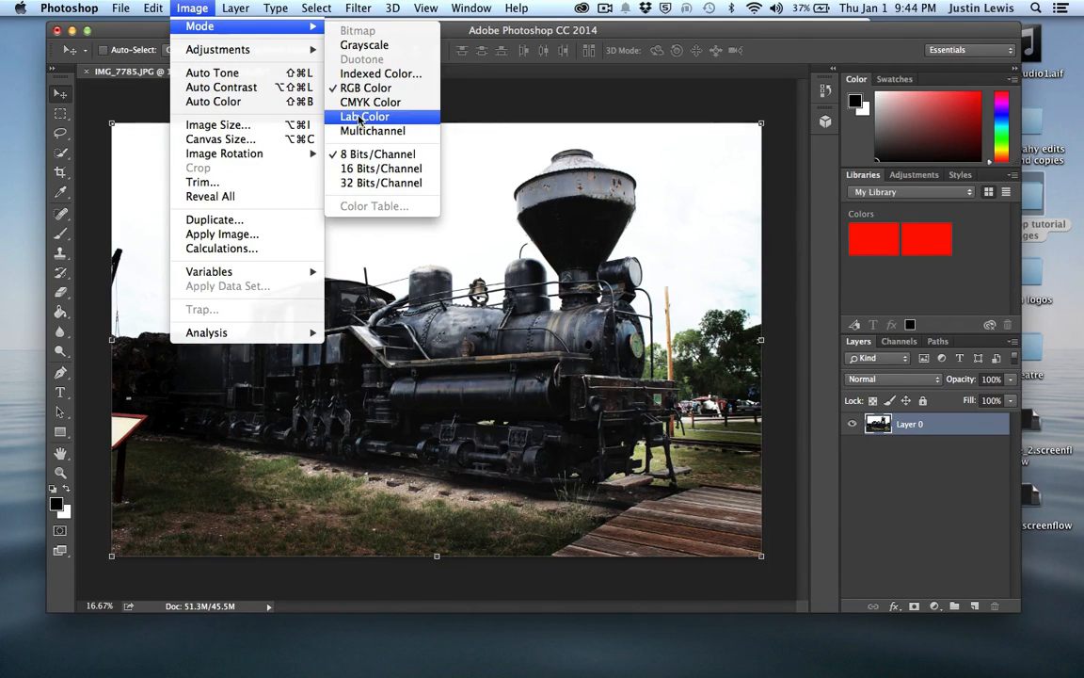
click(358, 116)
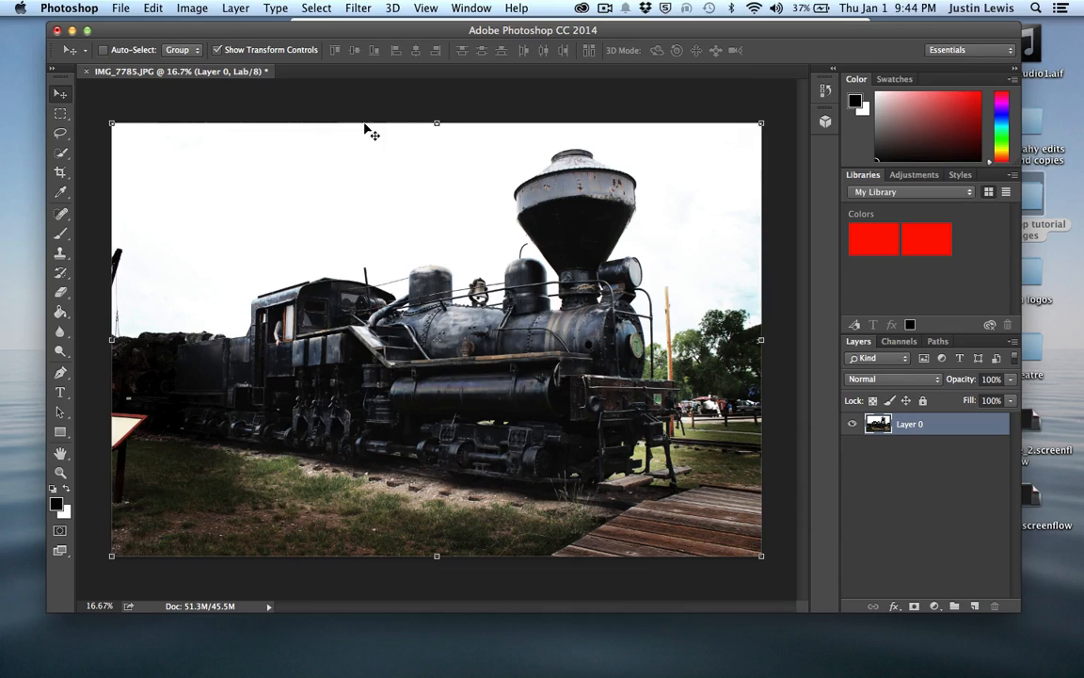
click(898, 341)
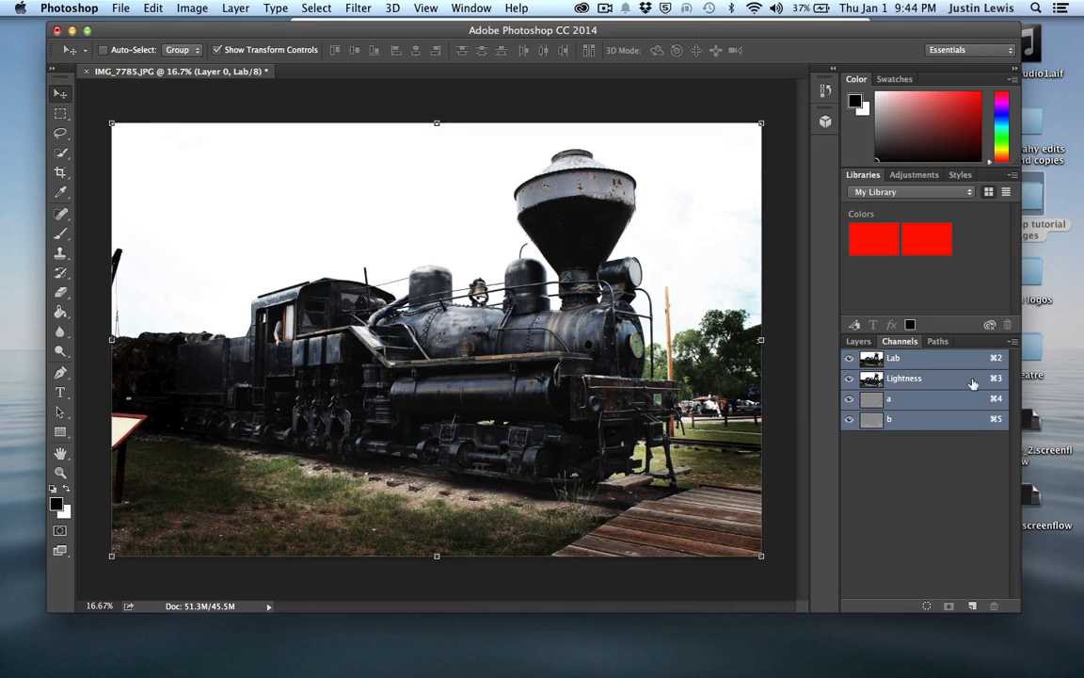
click(933, 379)
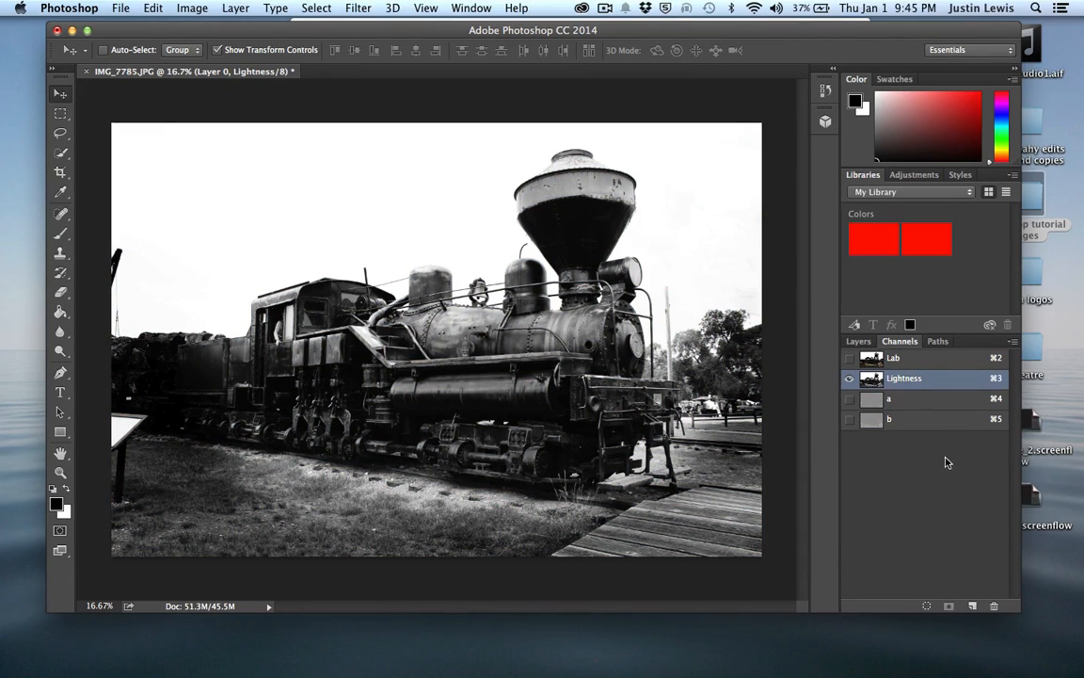
Step: Start an Unsharp Mask on the Lightness channel and set its amount to 57%
click(358, 11)
mouse_move(360, 275)
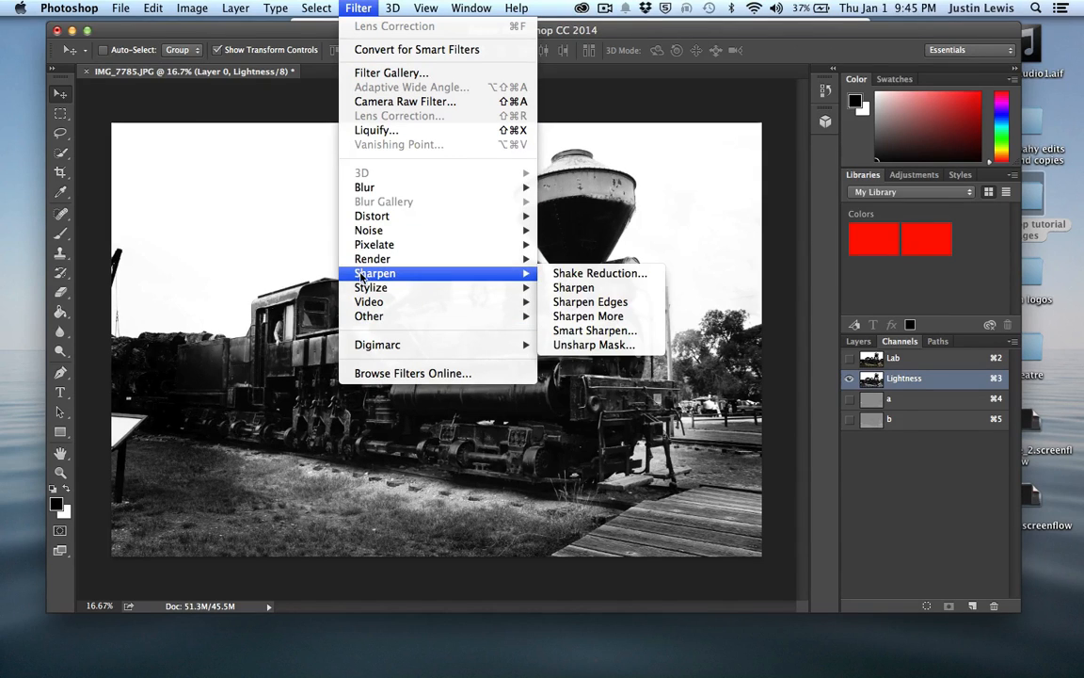
click(587, 347)
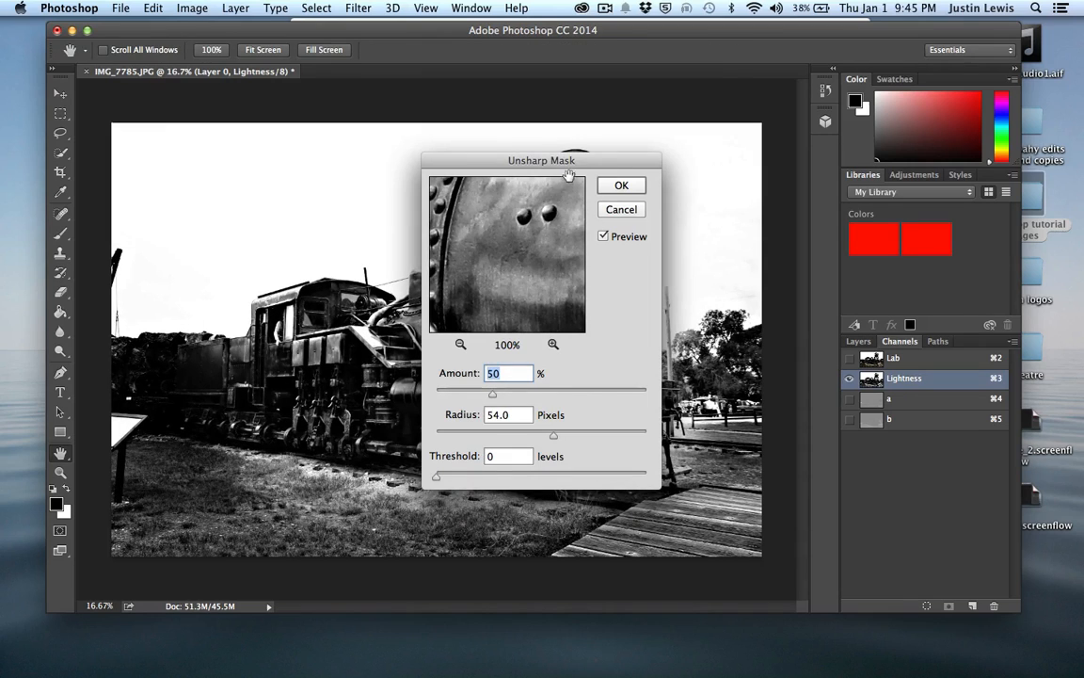
drag(530, 160, 612, 90)
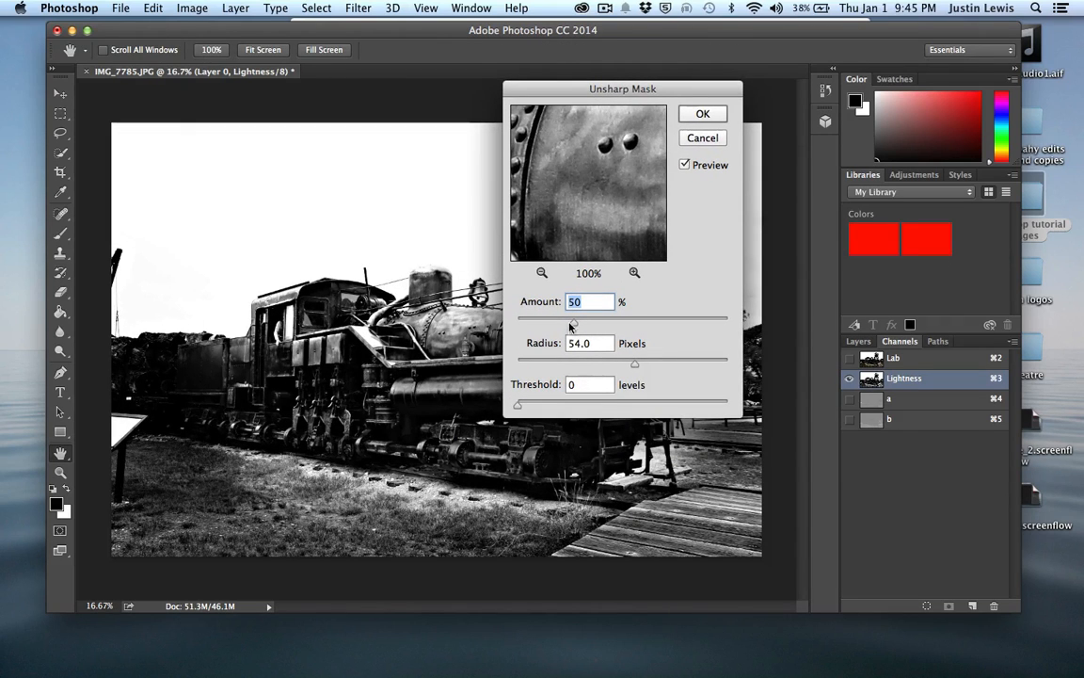
drag(570, 327, 581, 323)
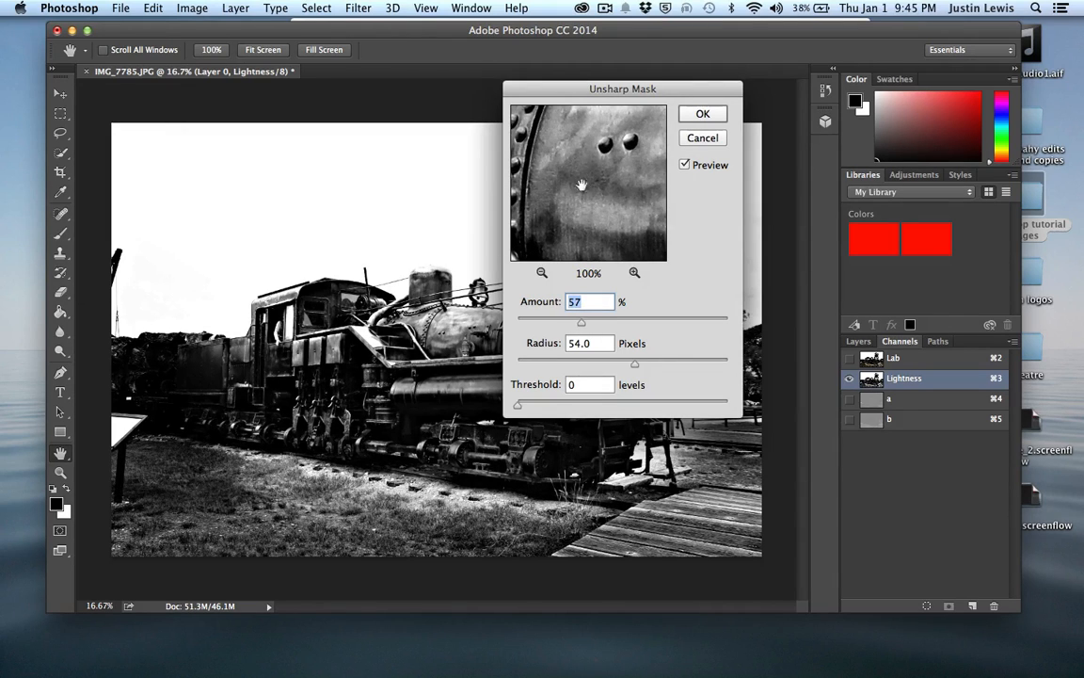
Step: Compare the locomotive photo with and without the Unsharp Mask by toggling the filter's preview
click(686, 166)
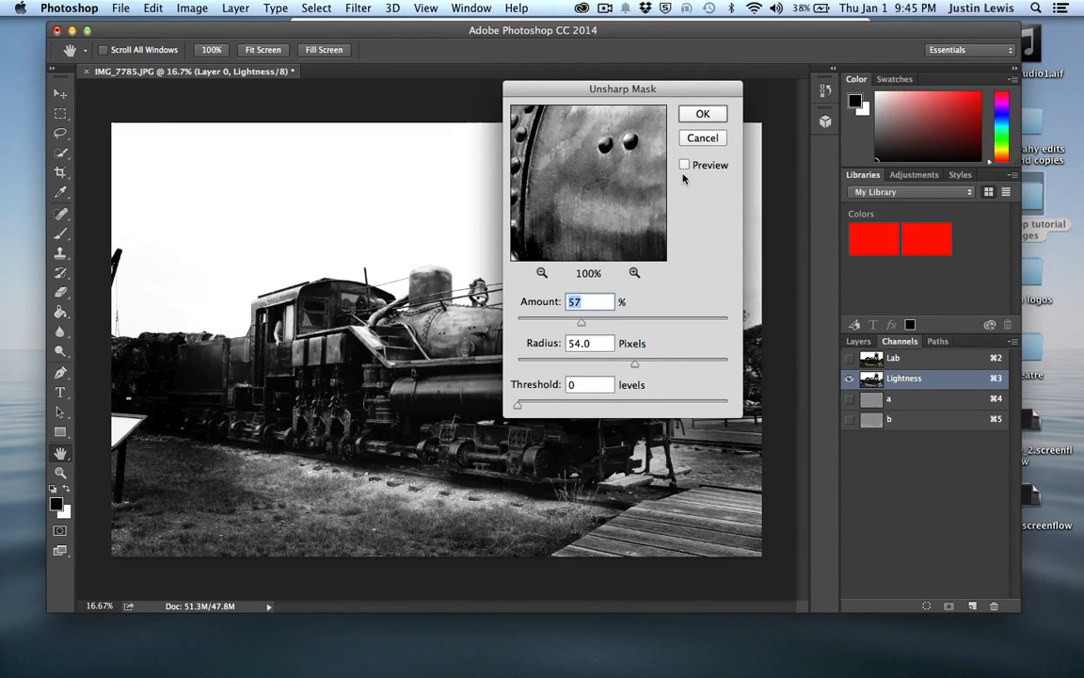
click(685, 168)
click(685, 167)
click(685, 168)
click(685, 167)
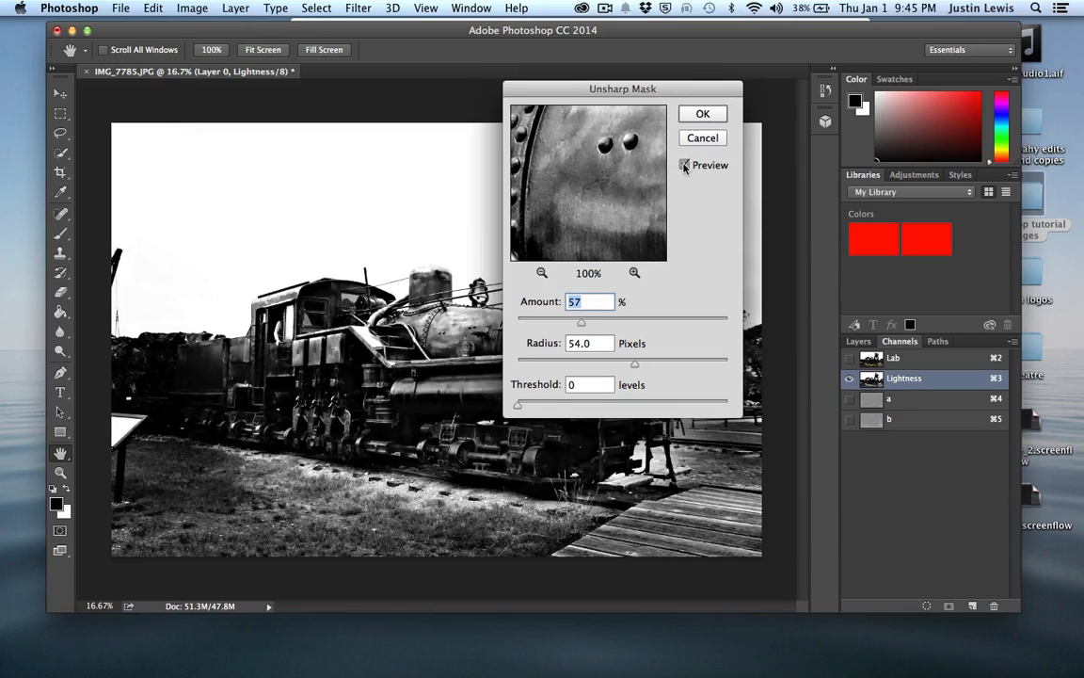
click(685, 167)
click(684, 167)
click(684, 167)
click(684, 167)
click(684, 167)
click(684, 167)
Step: Raise the Unsharp Mask amount slightly and apply the filter to the Lightness channel
drag(580, 325, 584, 322)
click(702, 114)
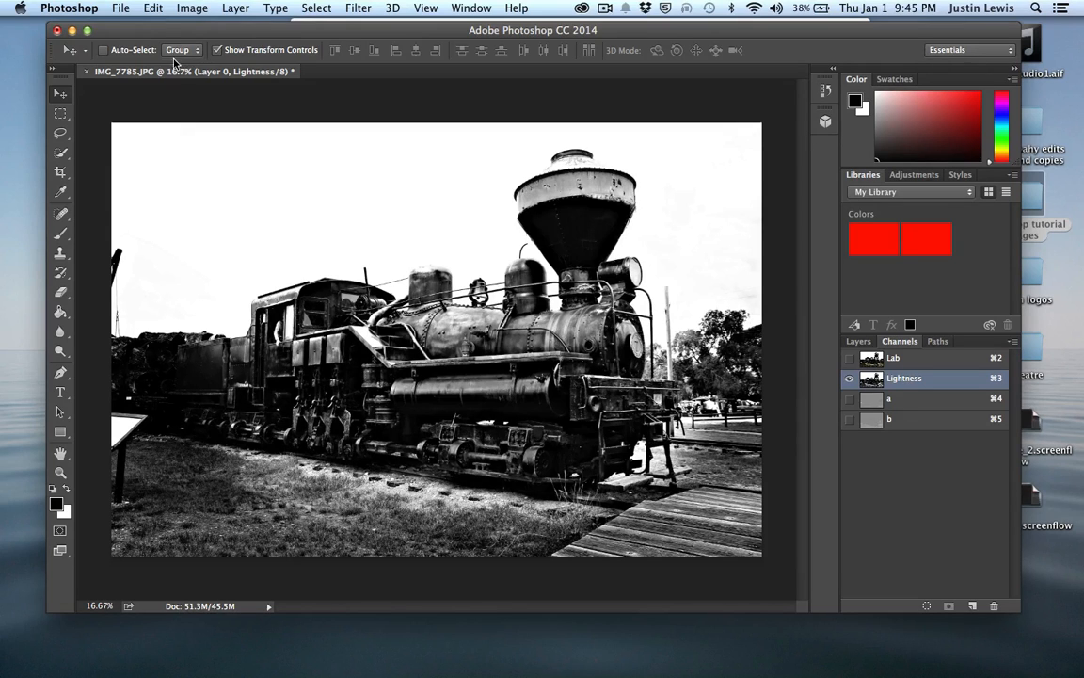
Step: Convert the image back to RGB Color mode and return to the layer list
click(192, 10)
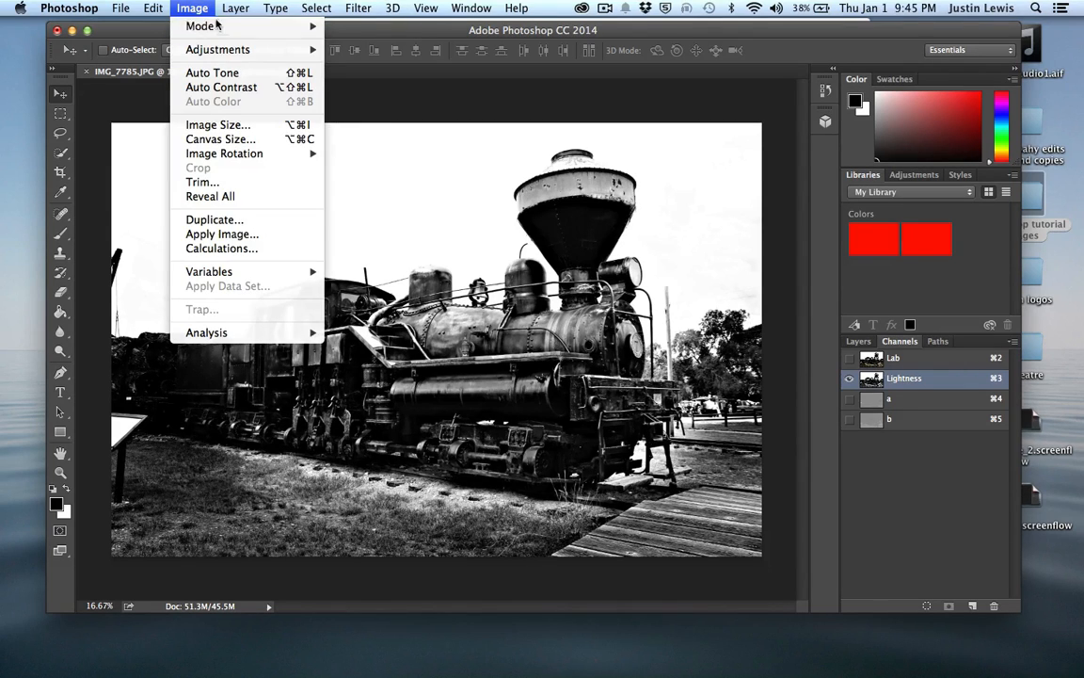
mouse_move(199, 27)
click(383, 88)
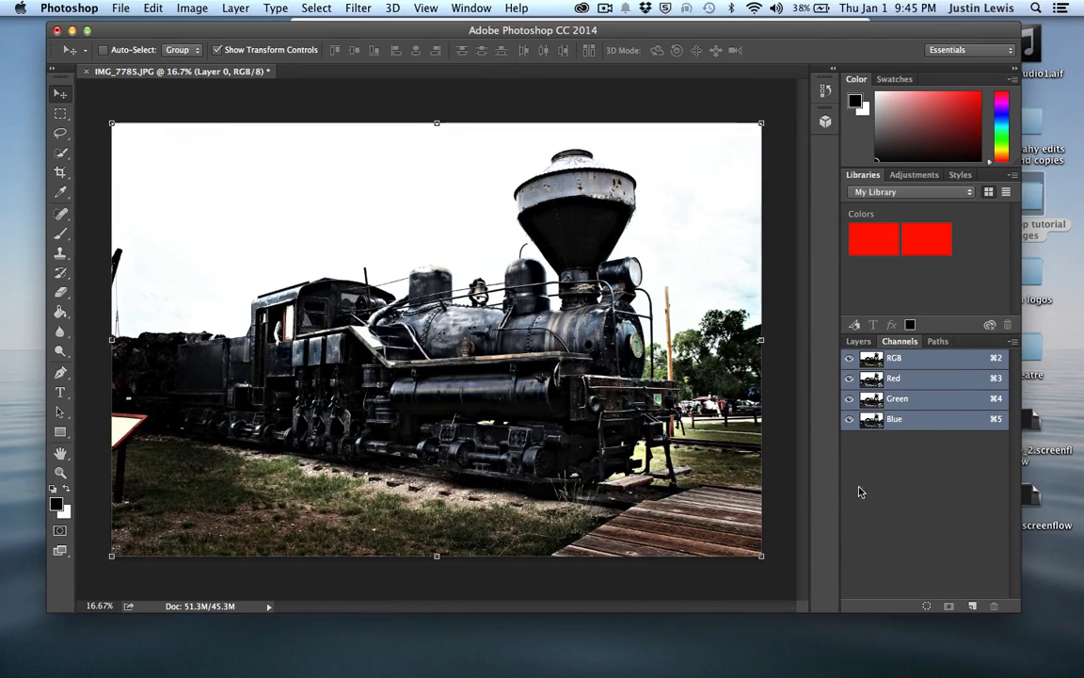
click(857, 342)
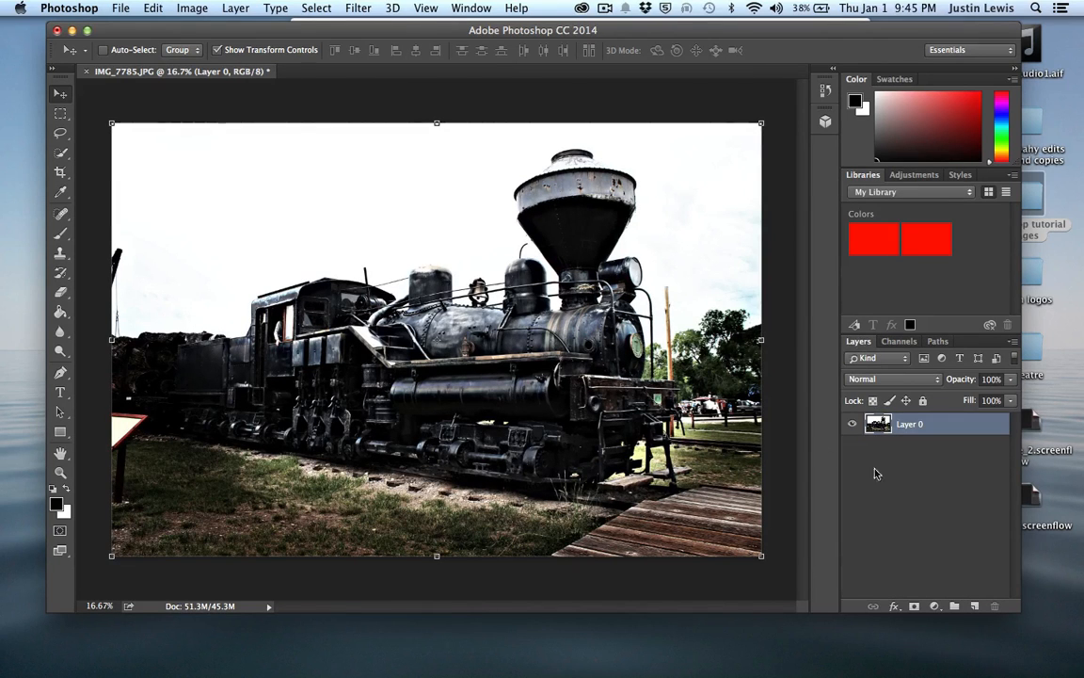
Step: Add a new layer above Layer 0 and fill it entirely with black
mouse_move(264, 35)
mouse_down()
mouse_move(252, 37)
mouse_move(259, 31)
mouse_up()
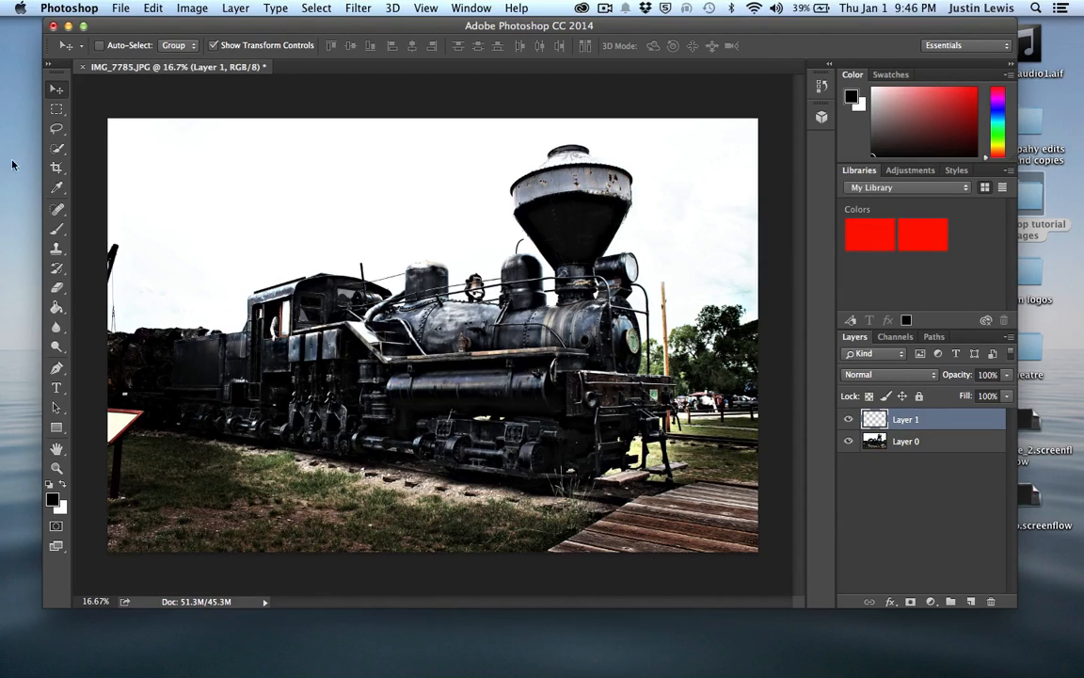
click(57, 307)
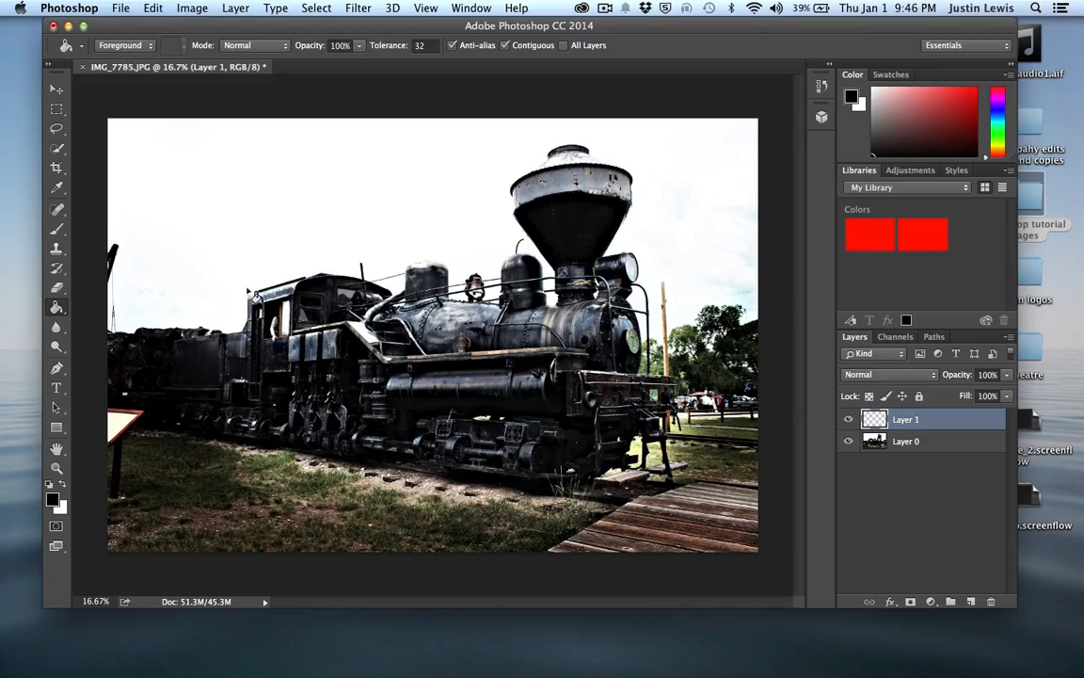
click(363, 429)
Step: Select the central area of the black layer with a 255 px feathered rectangular marquee, and delete its contents
click(56, 110)
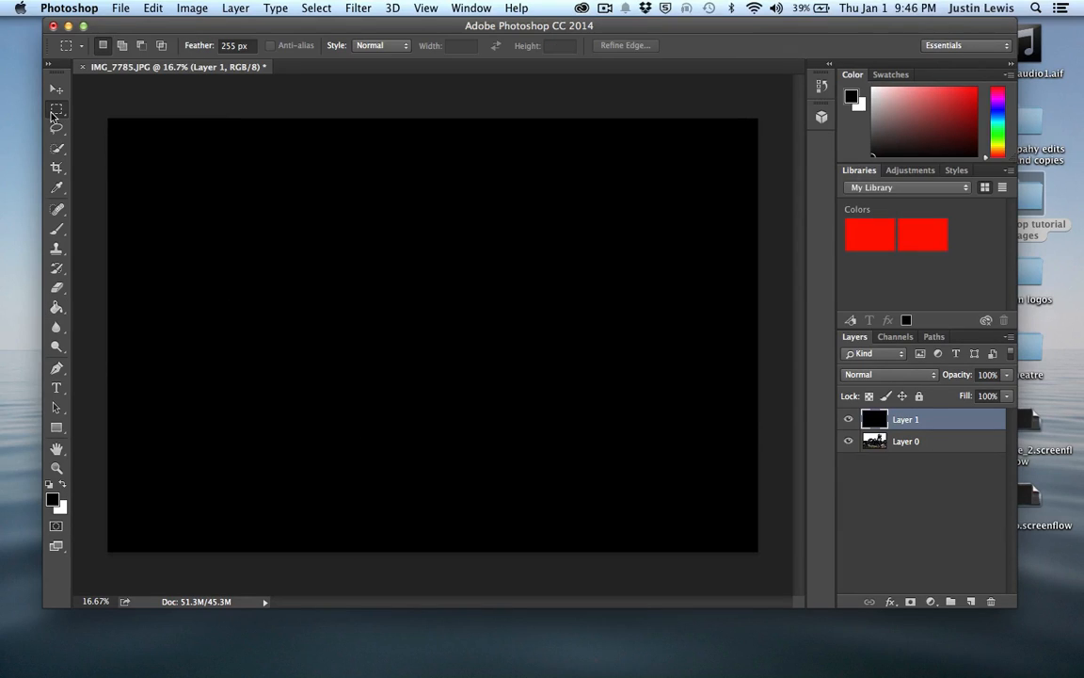
click(142, 106)
drag(158, 152, 707, 500)
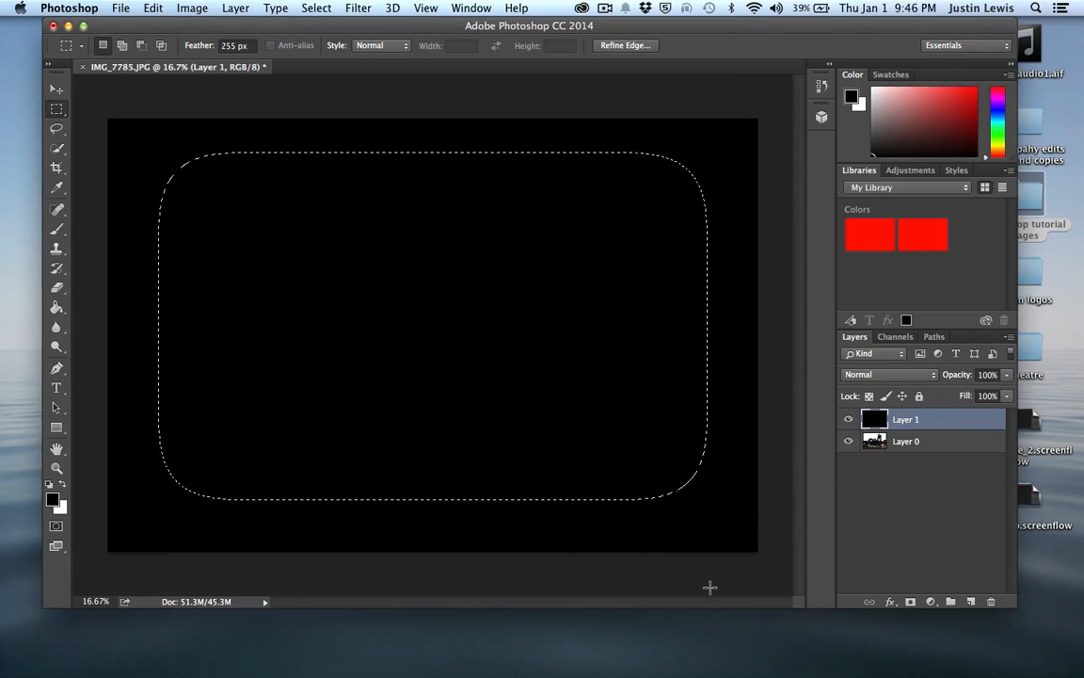
key(Delete)
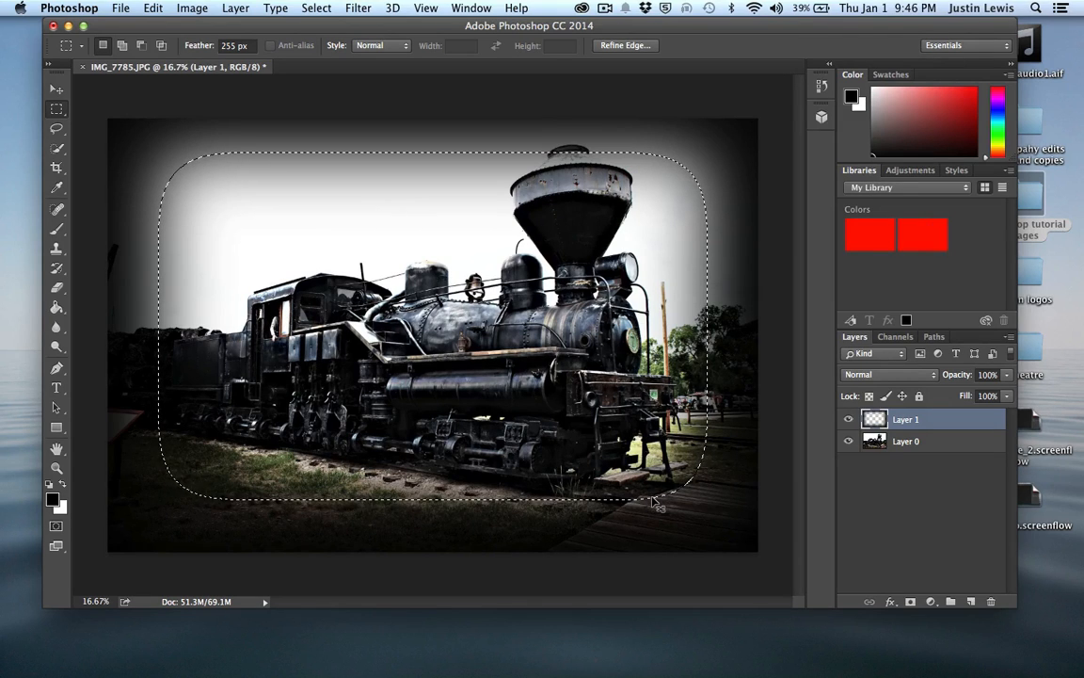
Step: Clear the selection and lower the black vignette layer's opacity to 81%
key(super+d)
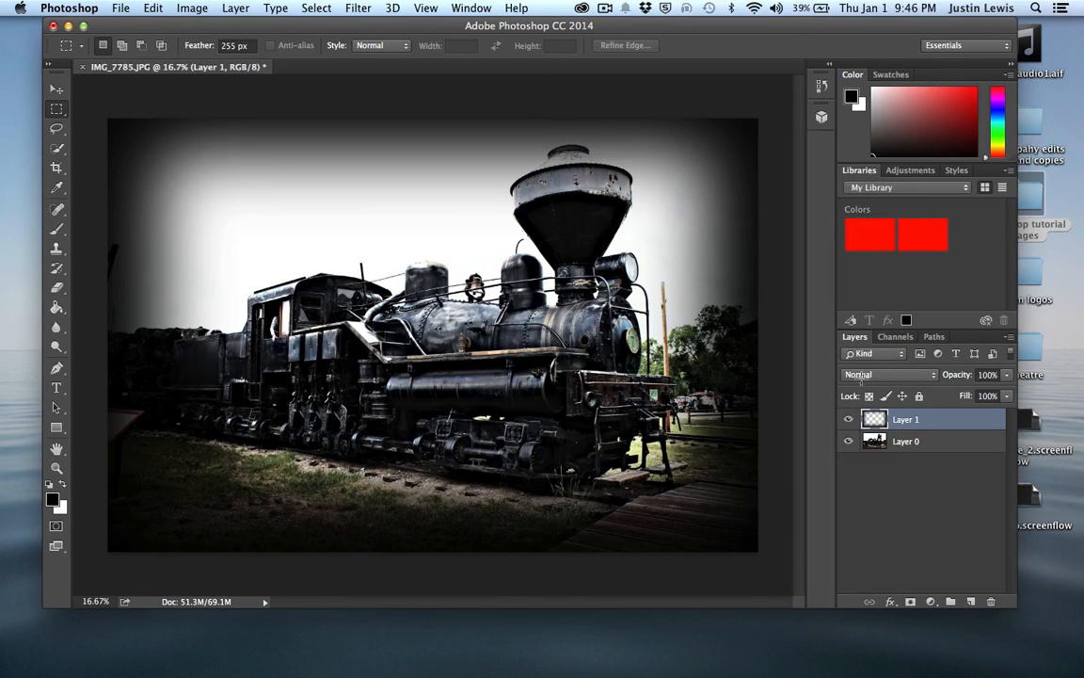
mouse_move(951, 376)
mouse_down()
mouse_move(934, 379)
mouse_move(950, 383)
mouse_up()
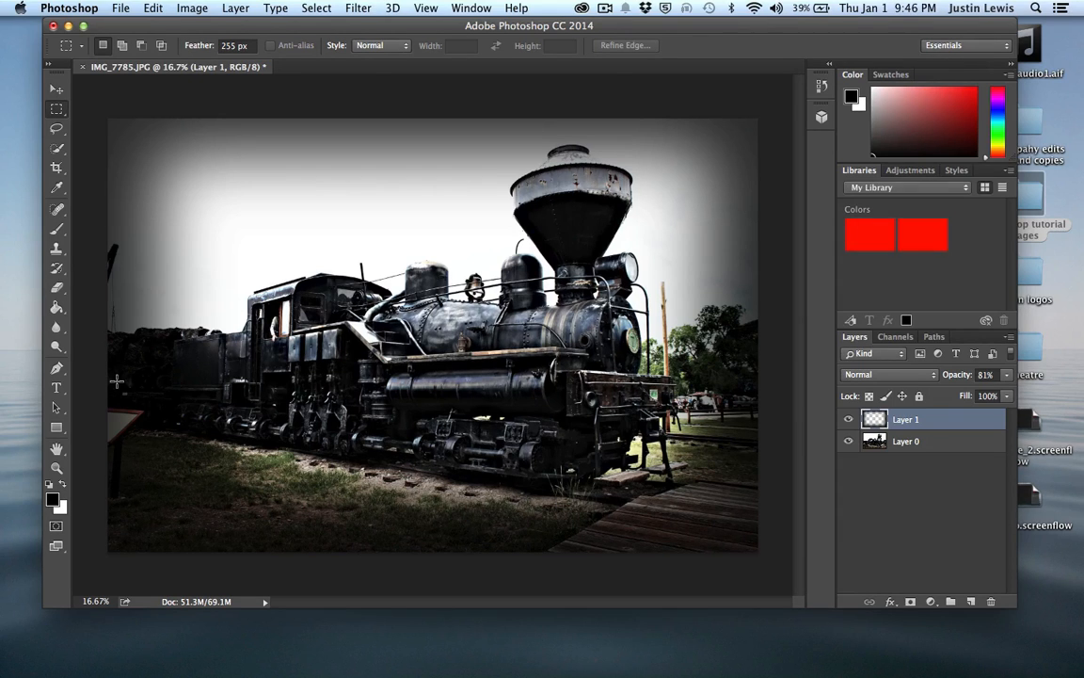
Step: Save the image as a layered Photoshop file named train-edit.psd in the photoshop tutorial images folder
key(super+shift+s)
text(train)
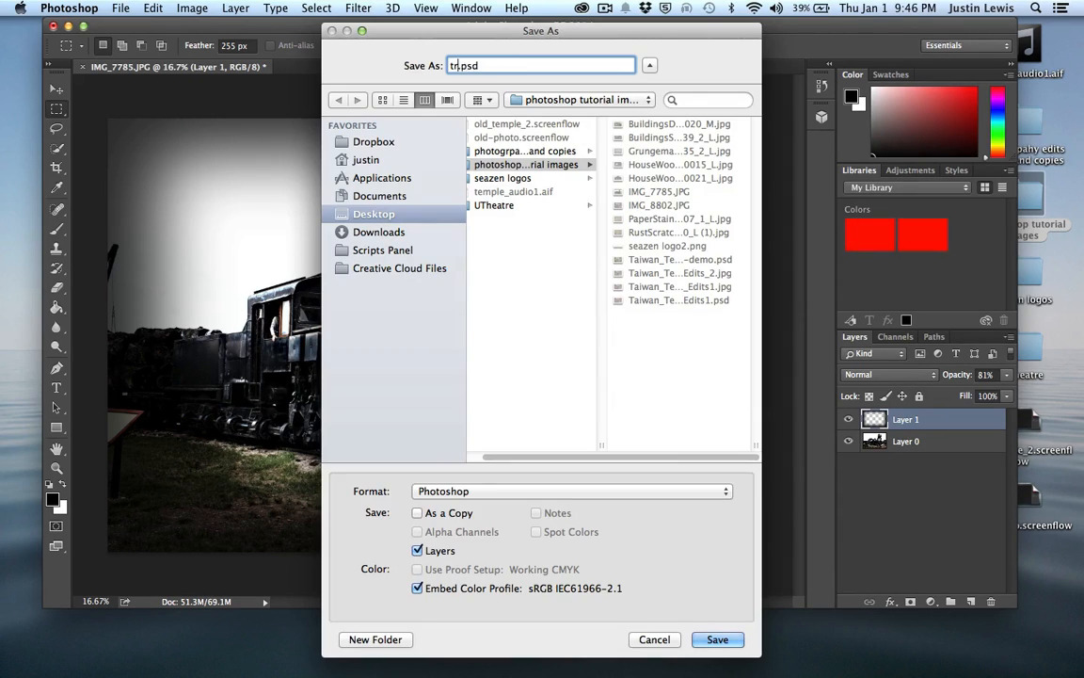
text(-edi)
text(t)
key(Return)
key(Return)
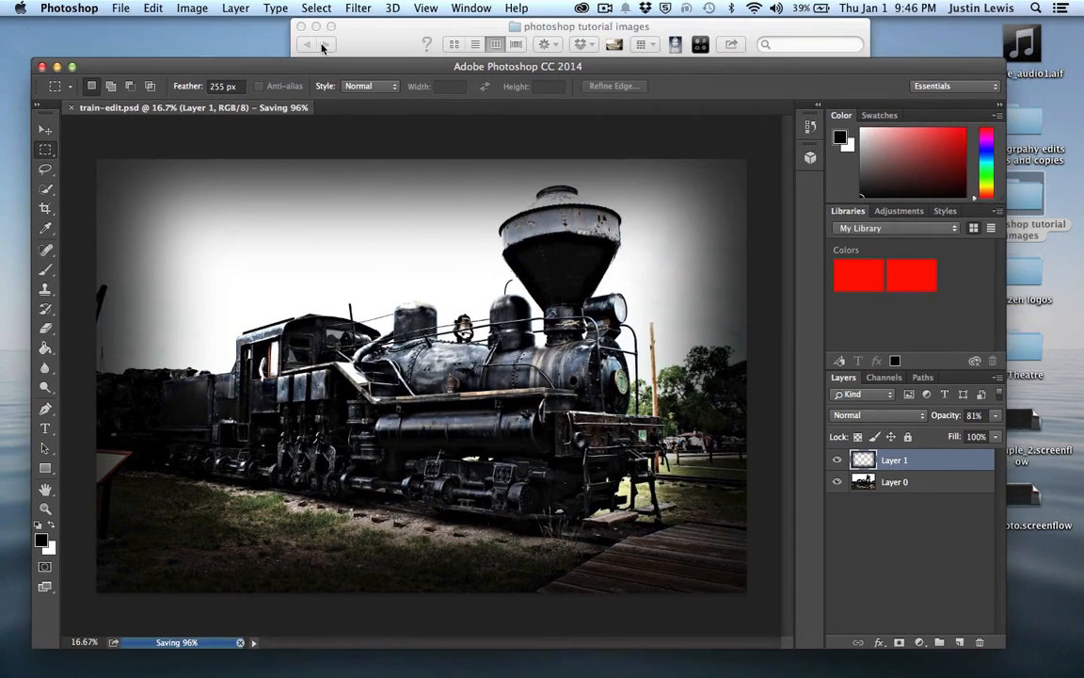
Step: Switch to Finder and open the original IMG_7785.JPG in Photoshop alongside the edited file
click(322, 47)
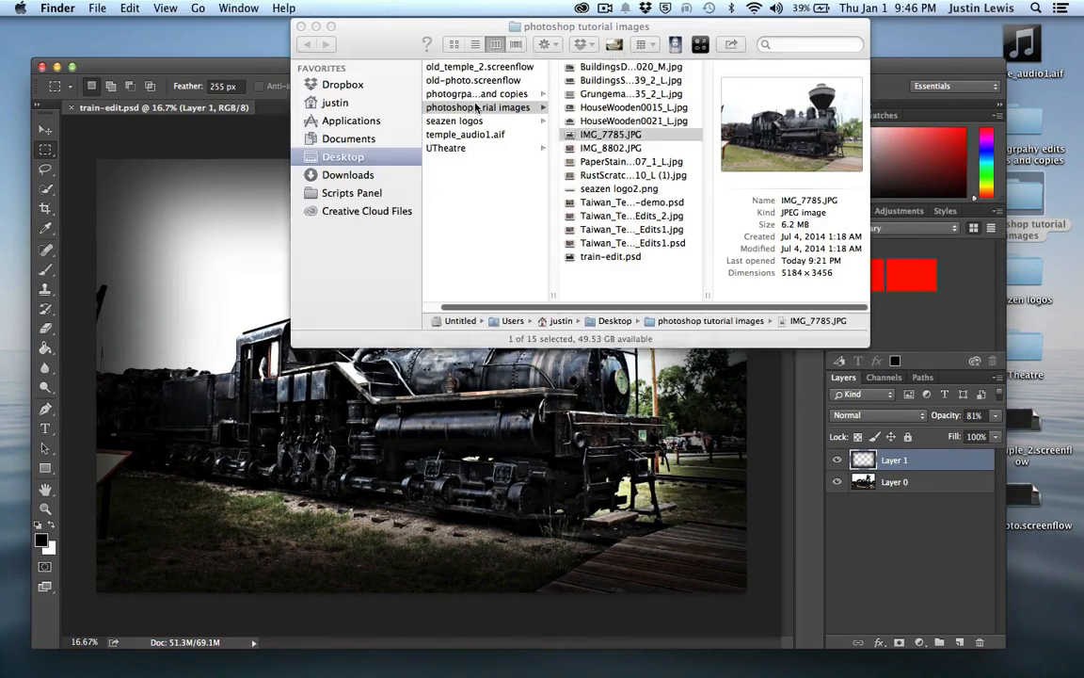
drag(568, 134, 636, 659)
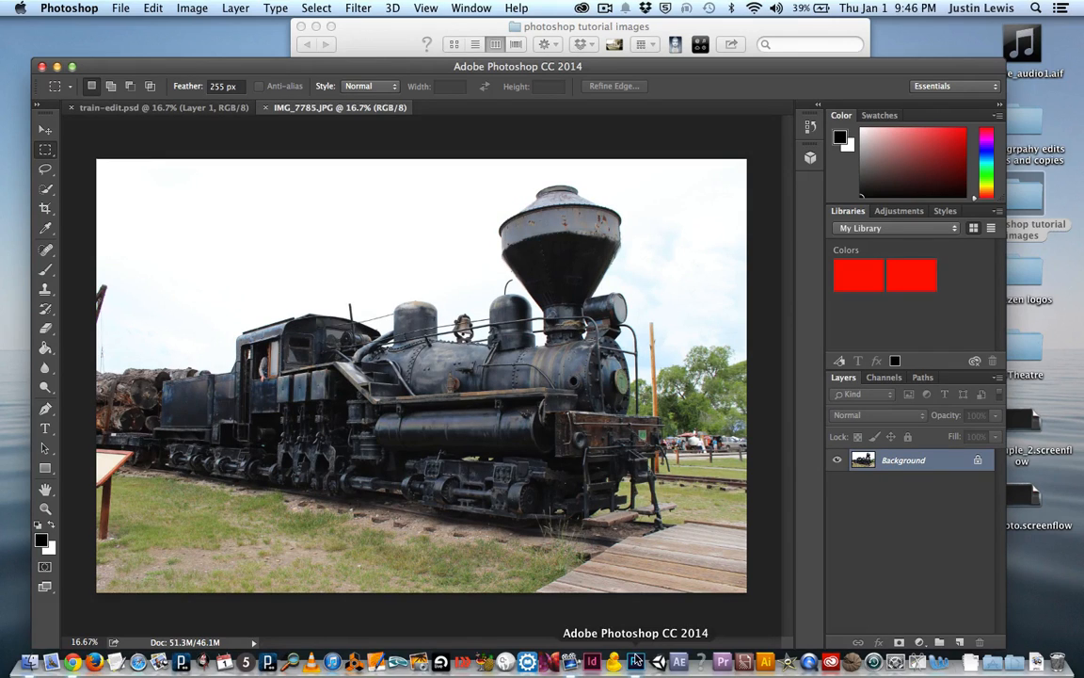
drag(329, 64, 370, 29)
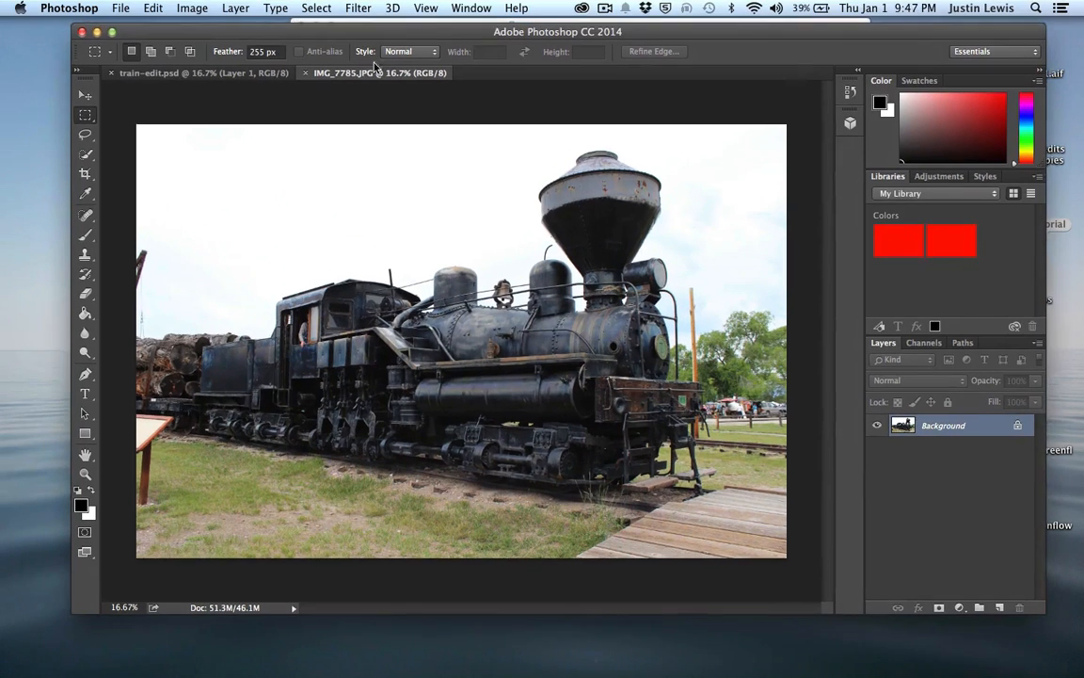
Step: Compare train-edit.psd with the original IMG_7785.JPG by alternating between the two documents
click(202, 73)
click(320, 74)
click(207, 74)
click(316, 75)
click(226, 76)
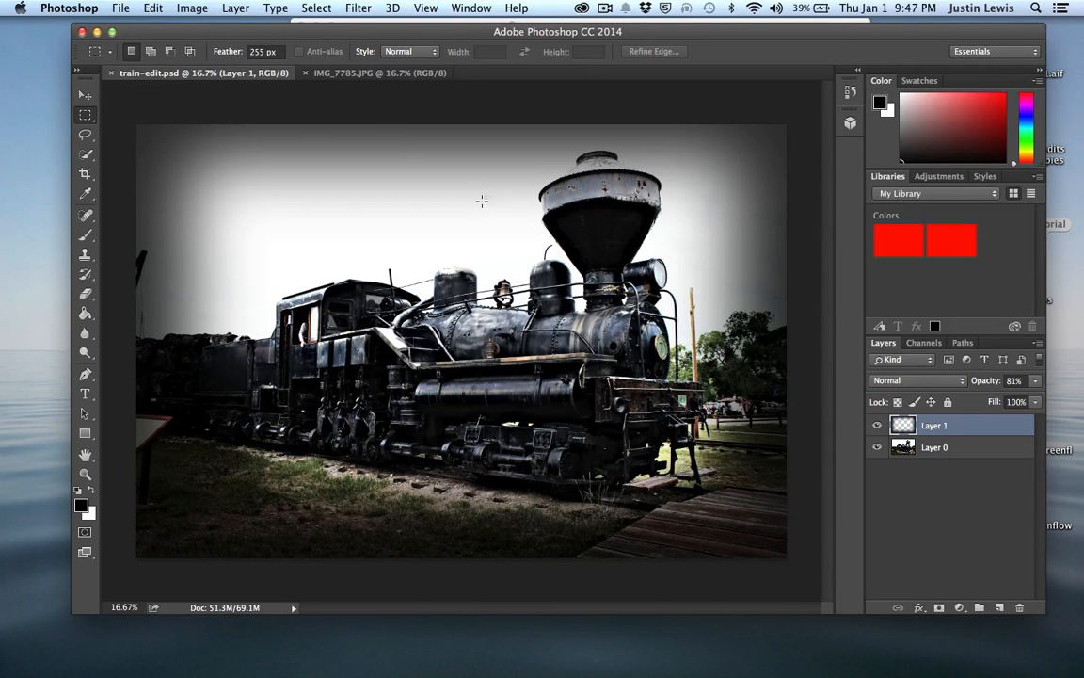
click(349, 74)
Step: Reduce the vignette layer's opacity to 60% in train-edit.psd and check against the original photo
click(179, 74)
drag(974, 380, 961, 387)
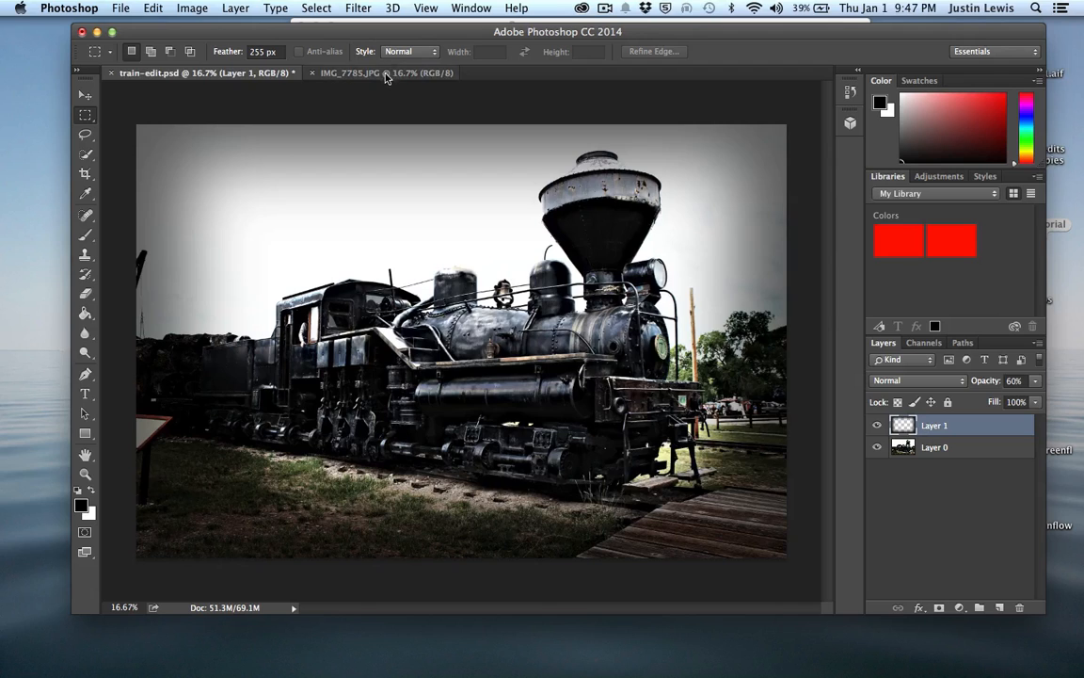
click(348, 73)
Step: Return to train-edit.psd and merge Layer 1 and Layer 0 into a single layer
click(221, 72)
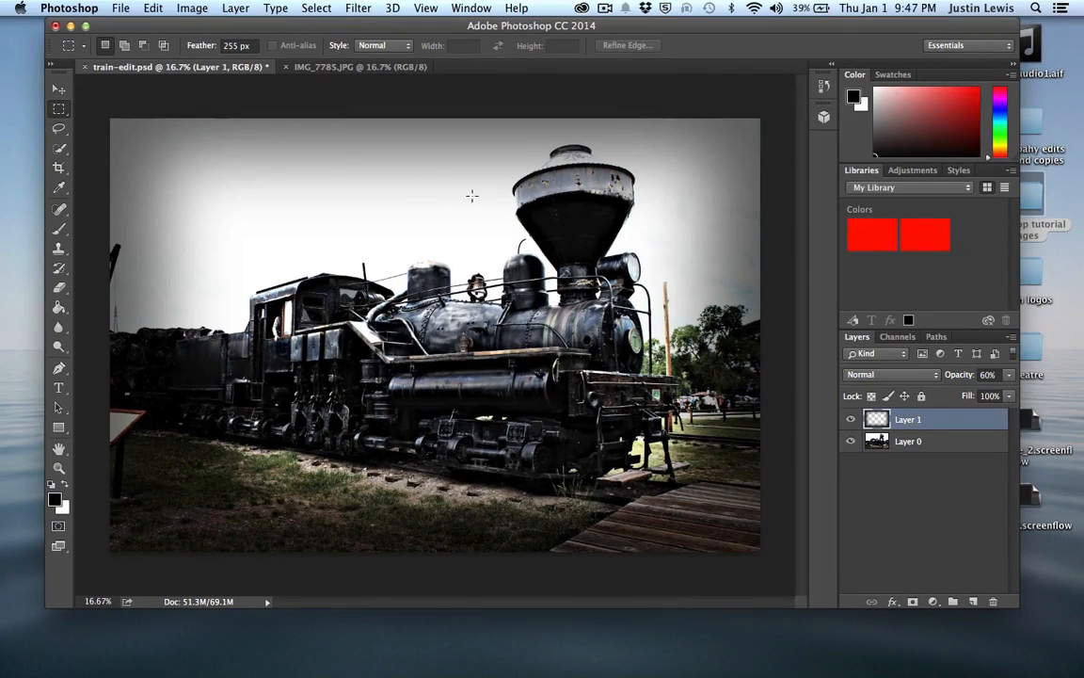
shift+click(932, 444)
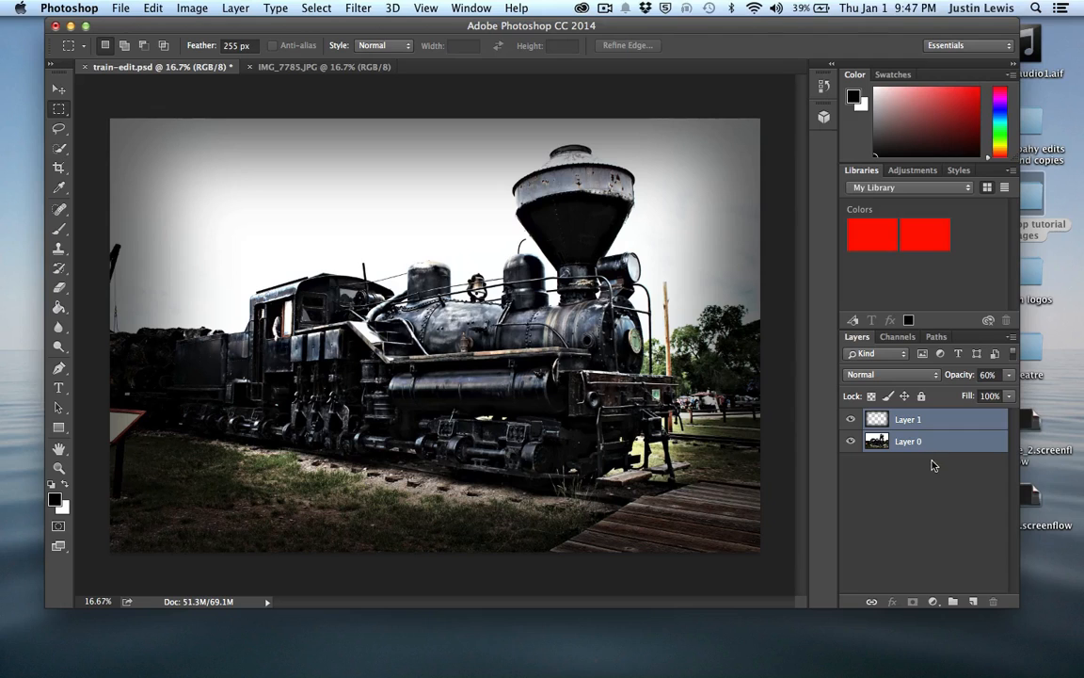
key(super+e)
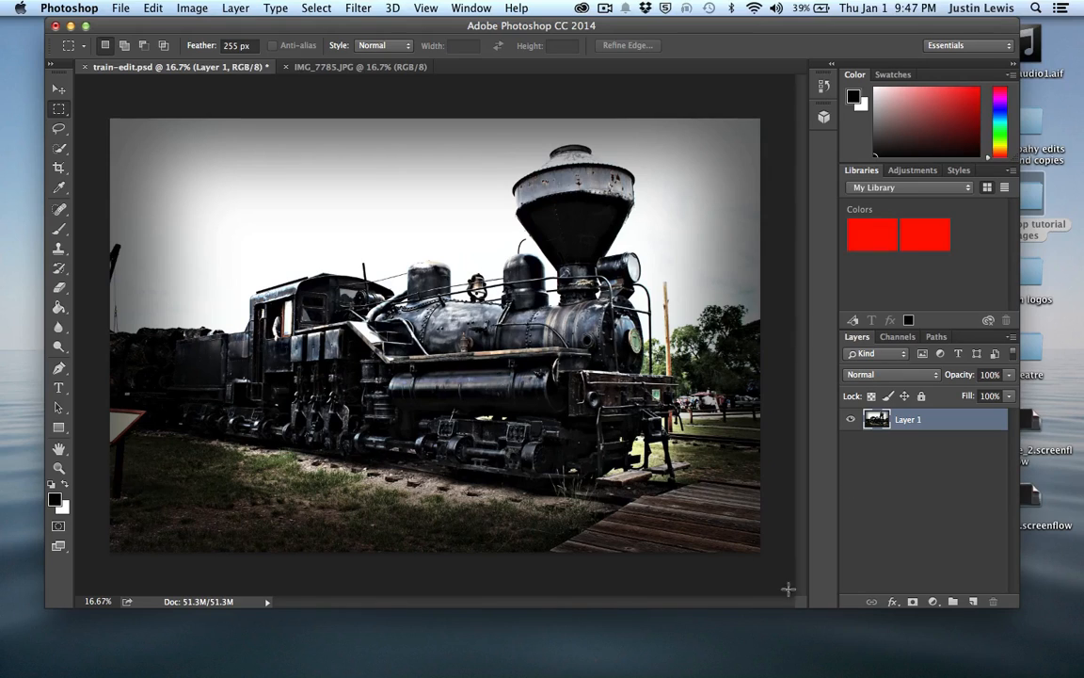
Step: Add a Photo Filter adjustment layer with Warming Filter (85) and set its density to 42%
click(933, 602)
mouse_move(971, 663)
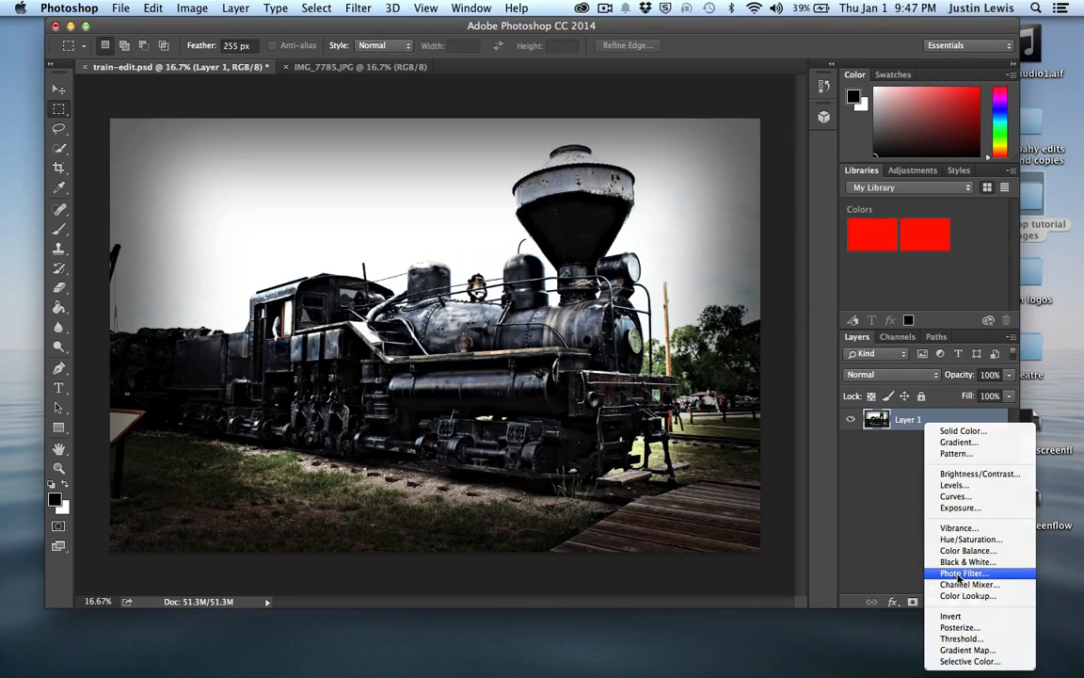
click(961, 573)
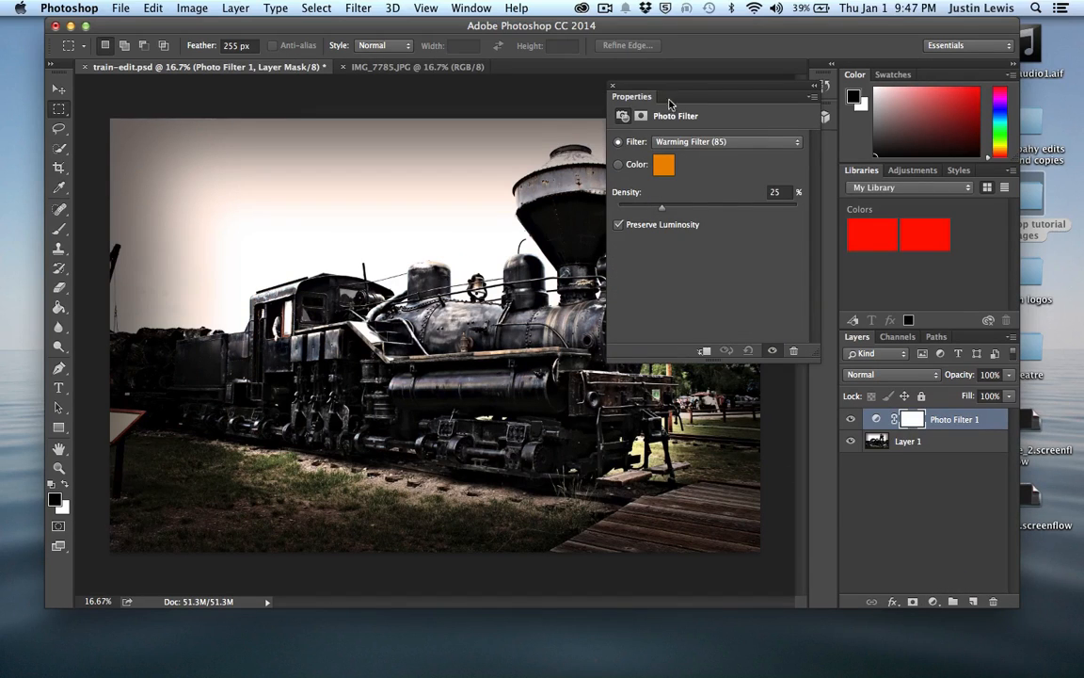
drag(680, 88, 782, 63)
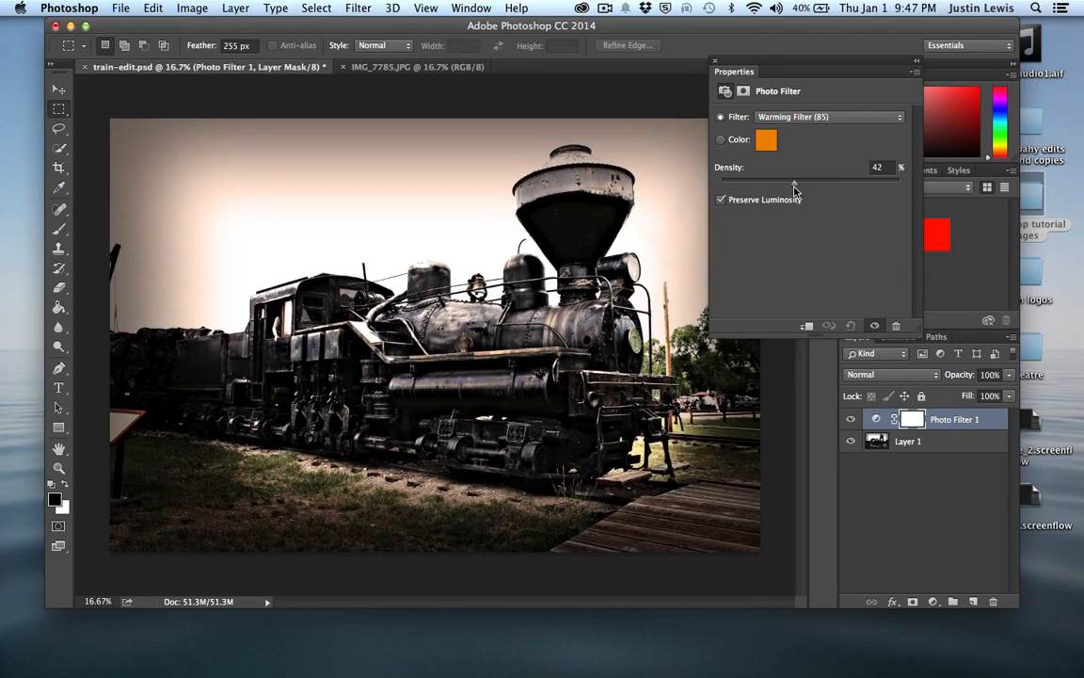
drag(795, 188, 795, 189)
Step: Change the photo filter to Blue, raise its density slightly, and close its settings
click(798, 117)
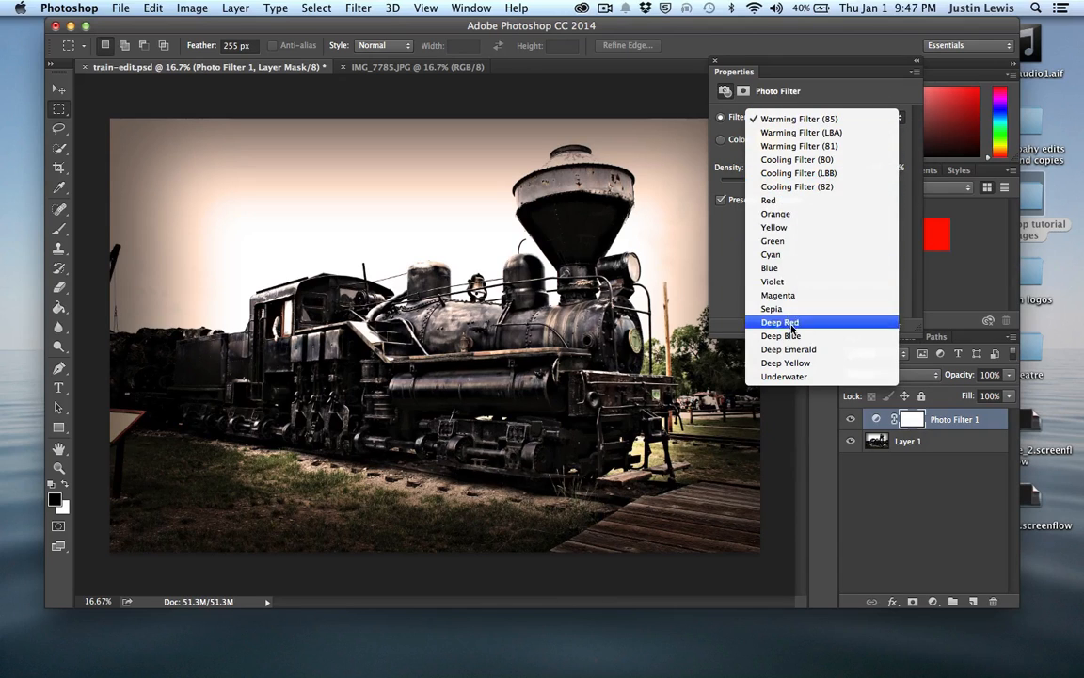
click(781, 269)
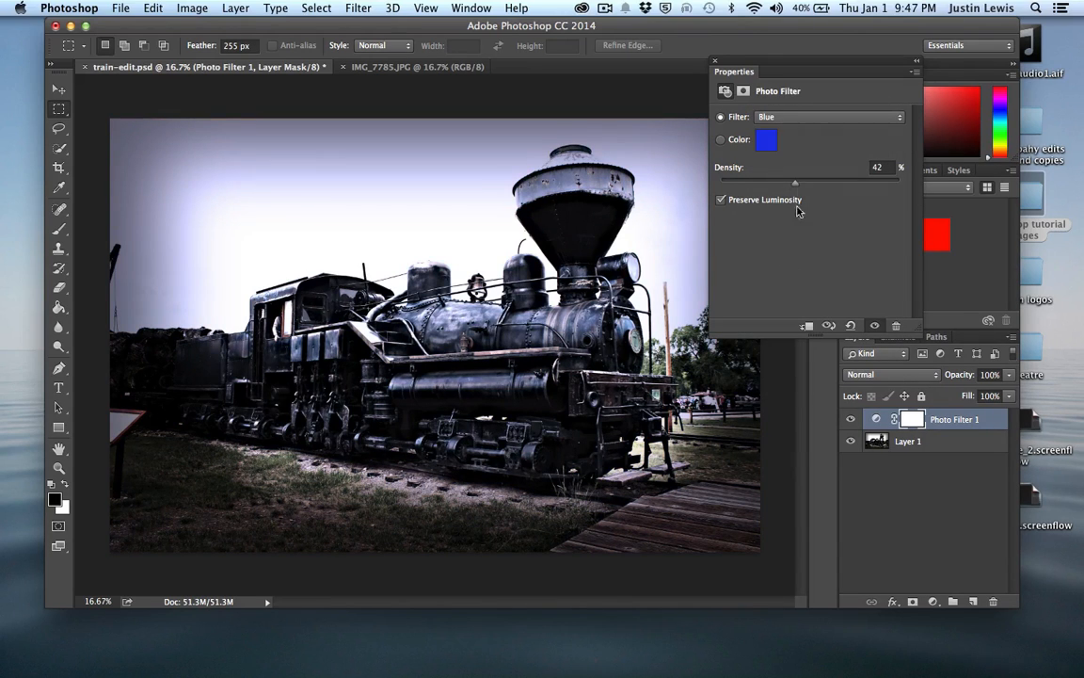
drag(794, 188, 801, 191)
click(715, 63)
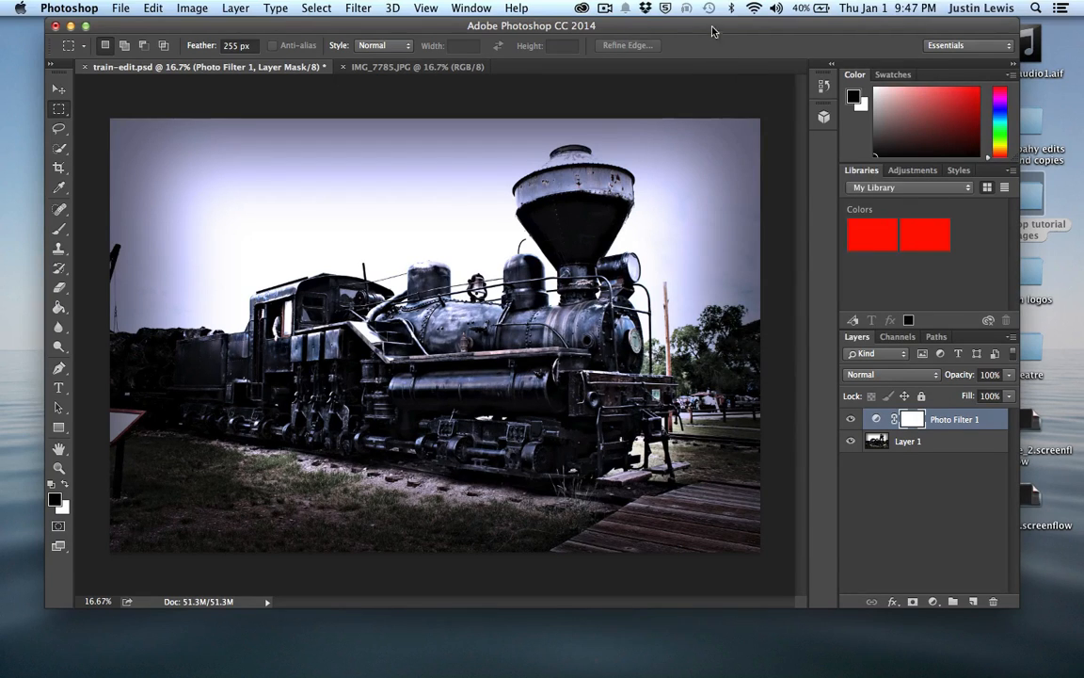
Step: Save the changes to train-edit.psd
mouse_move(711, 27)
mouse_down()
mouse_move(708, 39)
mouse_move(714, 30)
mouse_up()
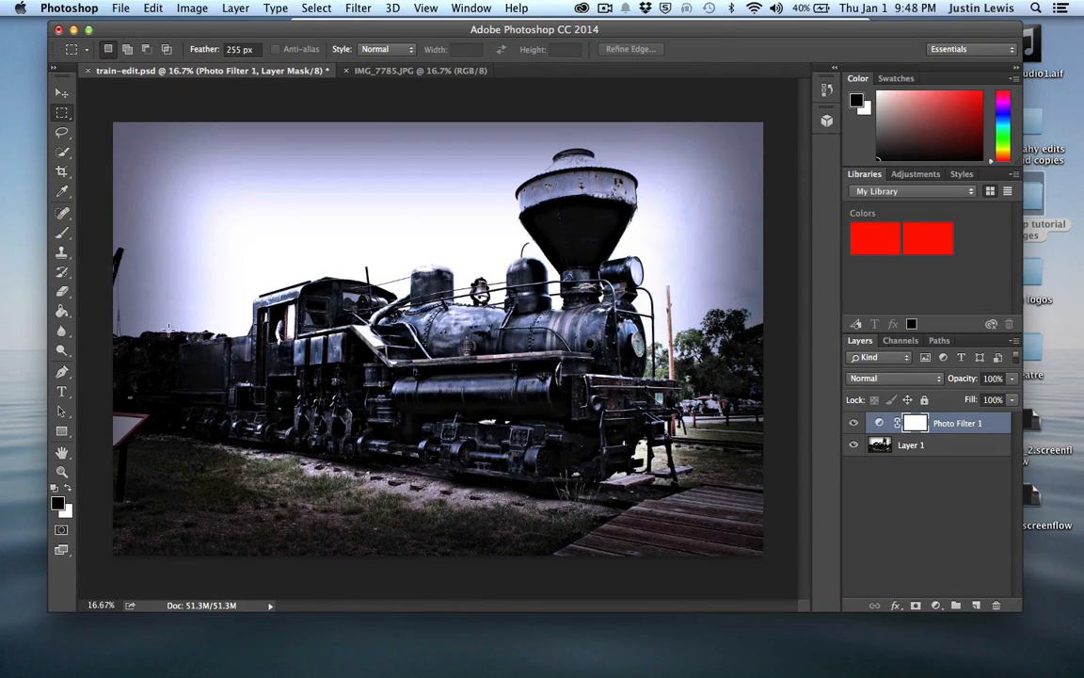
key(super+s)
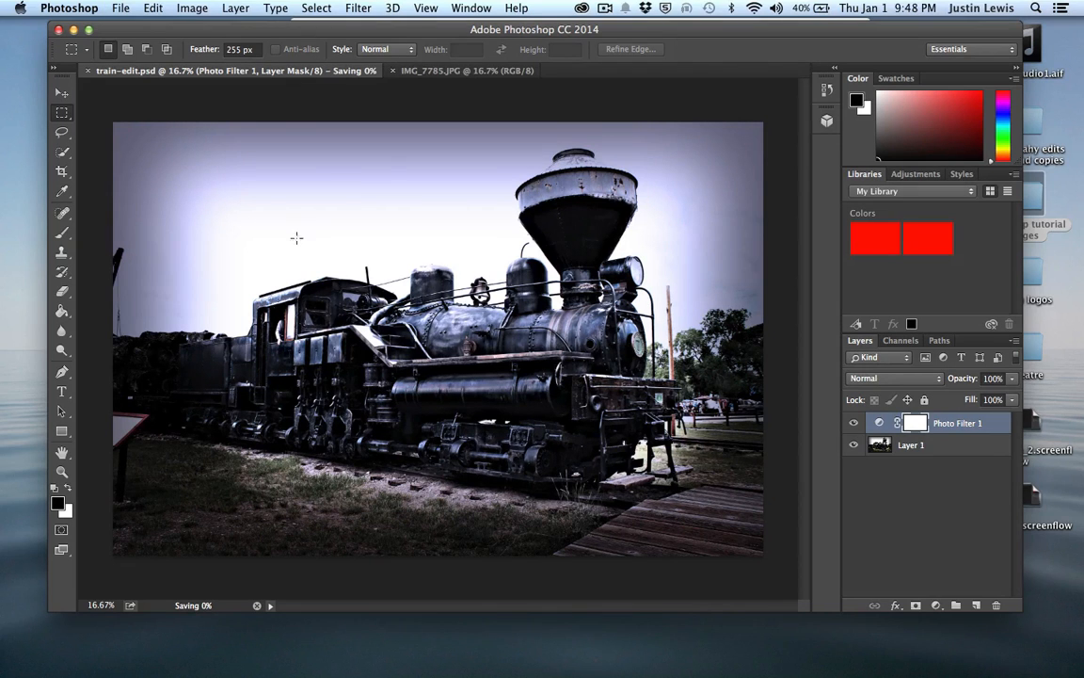
drag(343, 37, 319, 40)
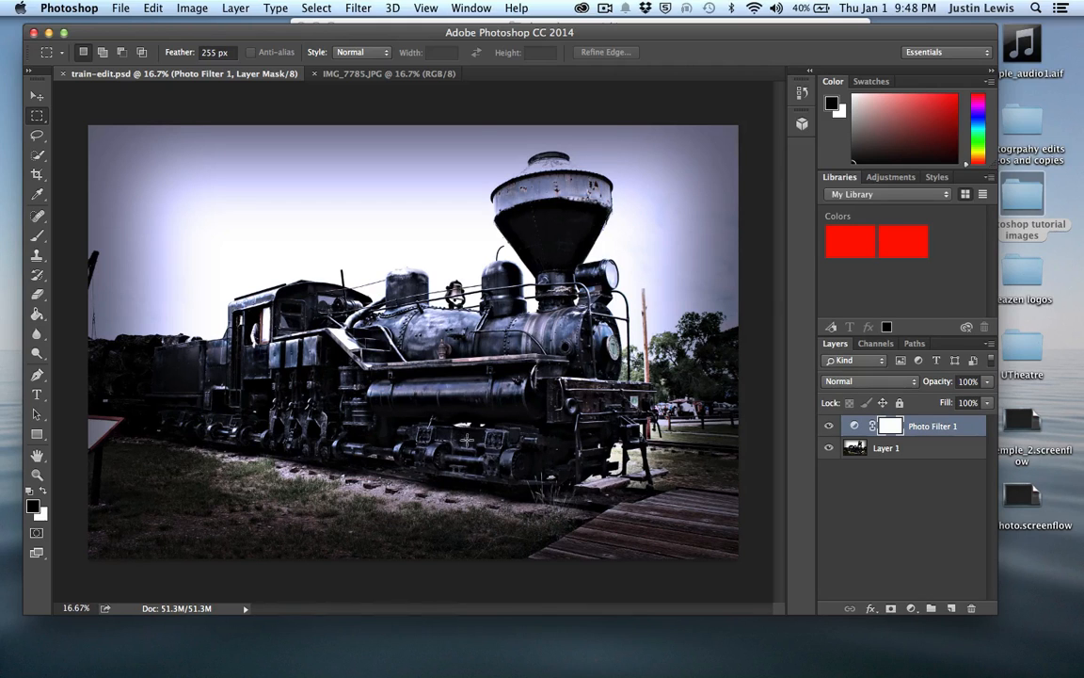
Step: Compare the blue-tinted edit with the original IMG_7785.JPG by switching between both documents
click(354, 72)
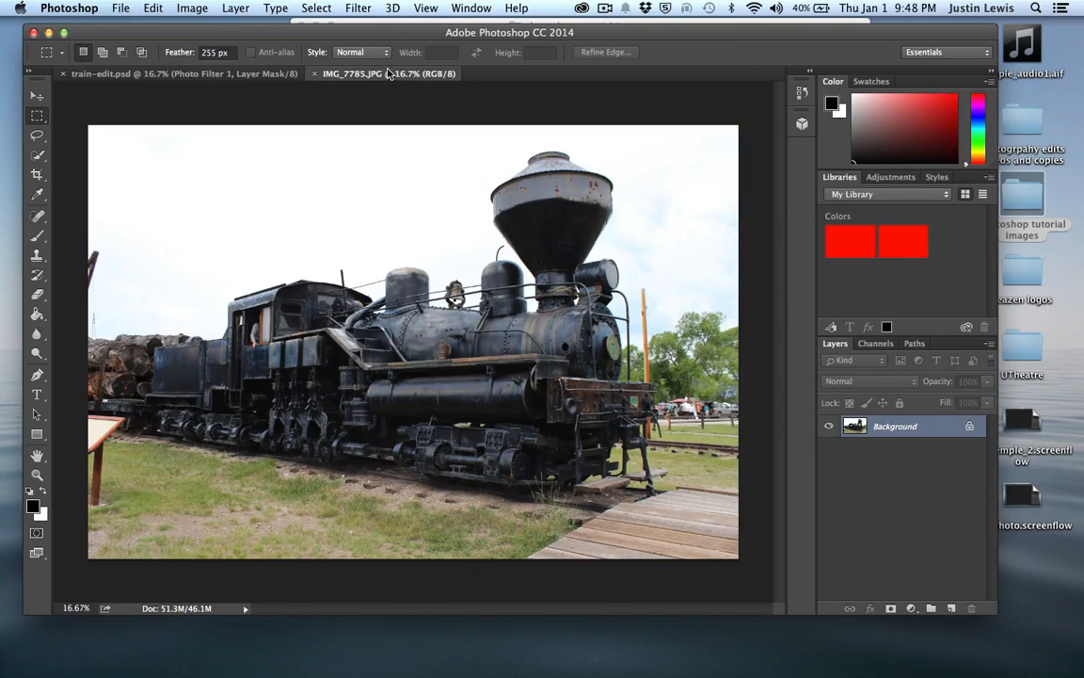
click(196, 73)
click(351, 72)
click(247, 72)
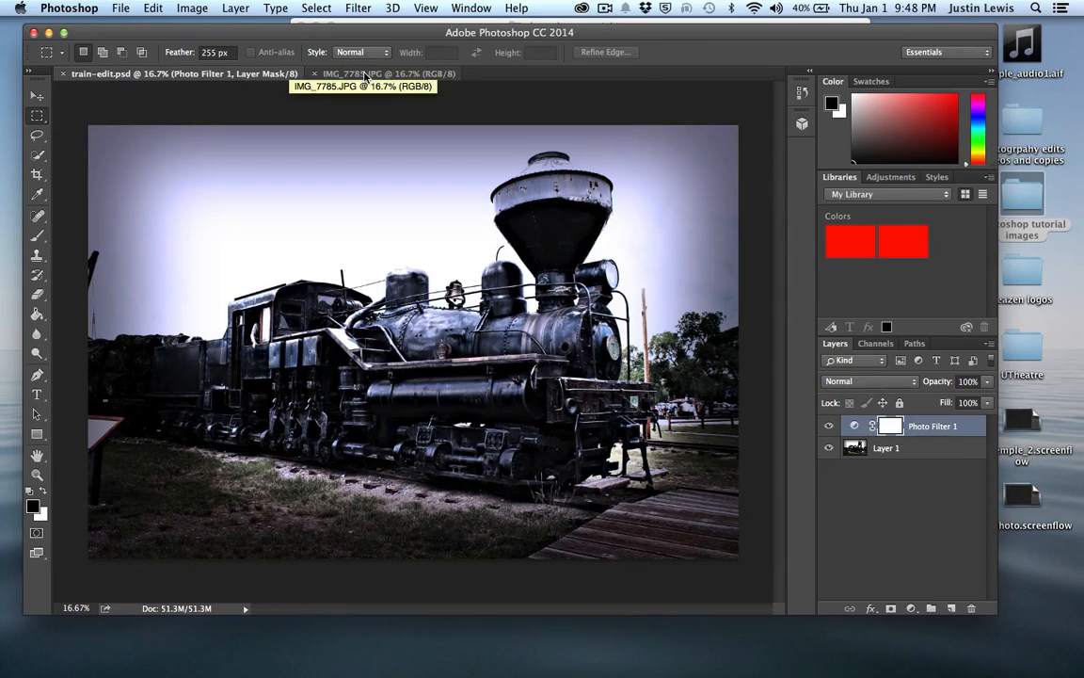
click(364, 78)
Step: Go back to train-edit.psd and merge the Photo Filter 1 adjustment with Layer 1
click(221, 73)
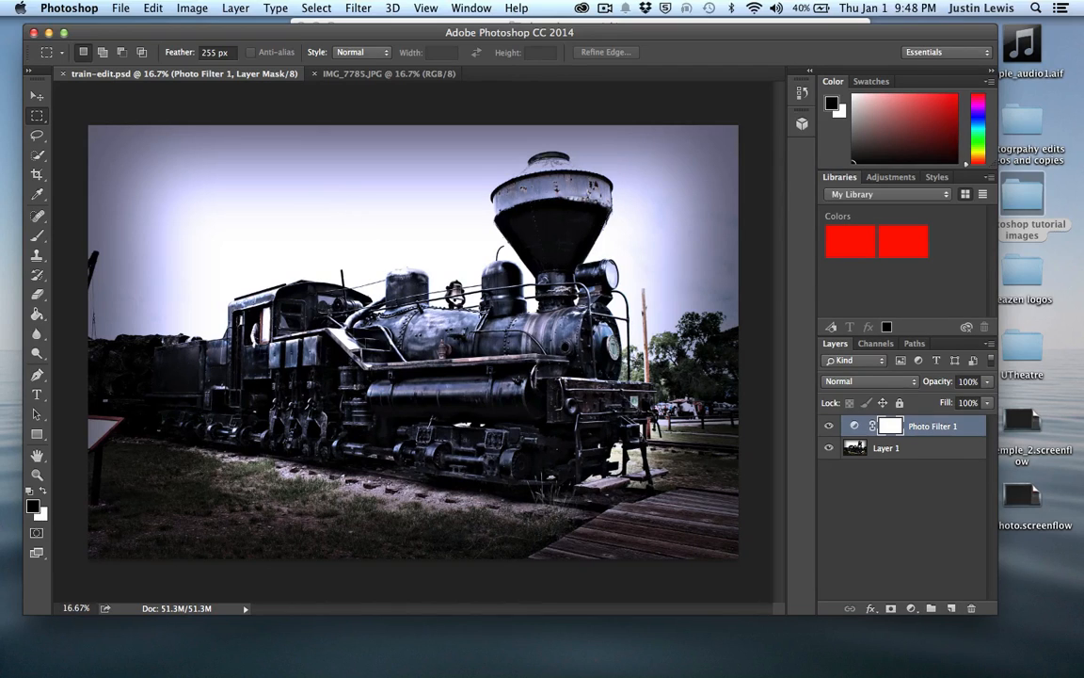
shift+click(898, 450)
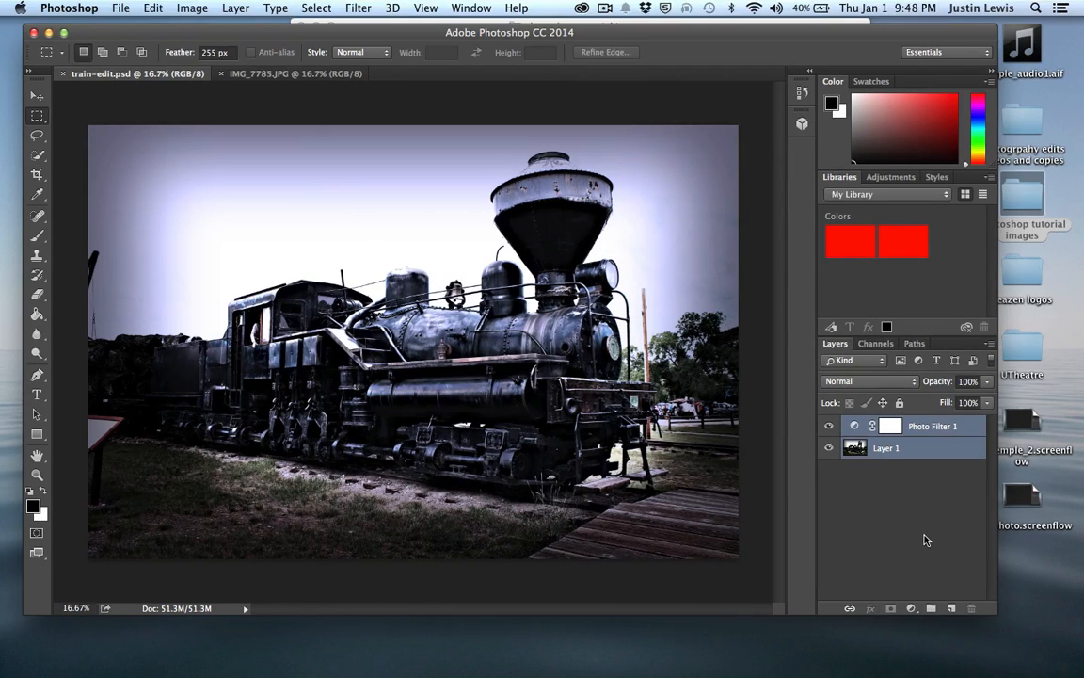
key(super+e)
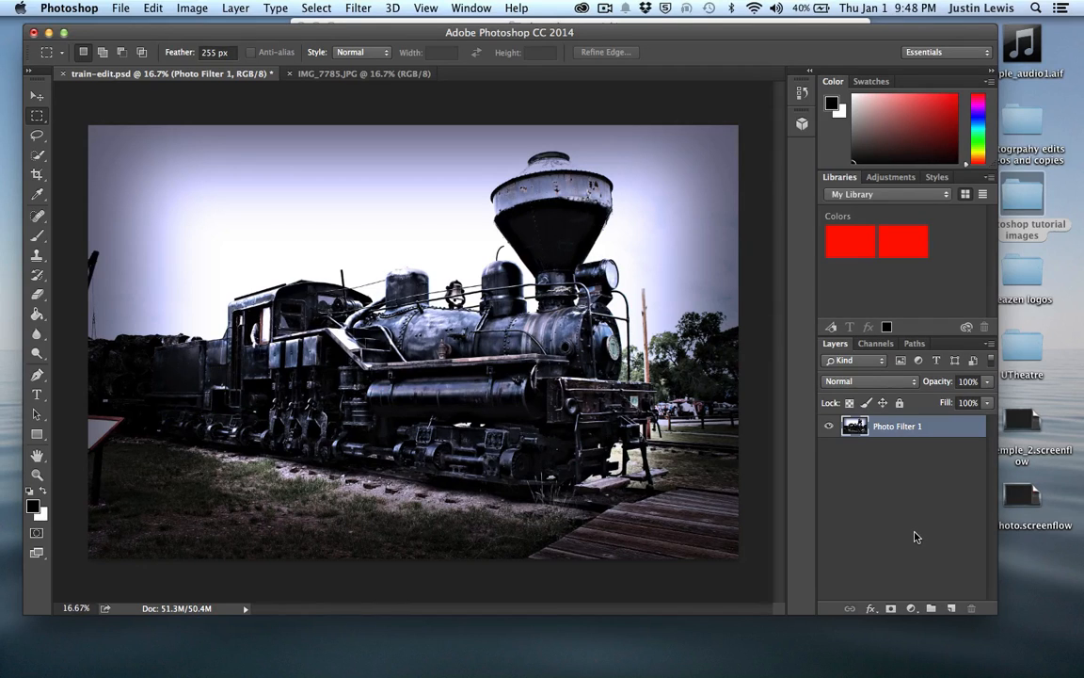
Step: Draw a freehand Lasso selection with a 150 px feather loosely around the locomotive
click(37, 134)
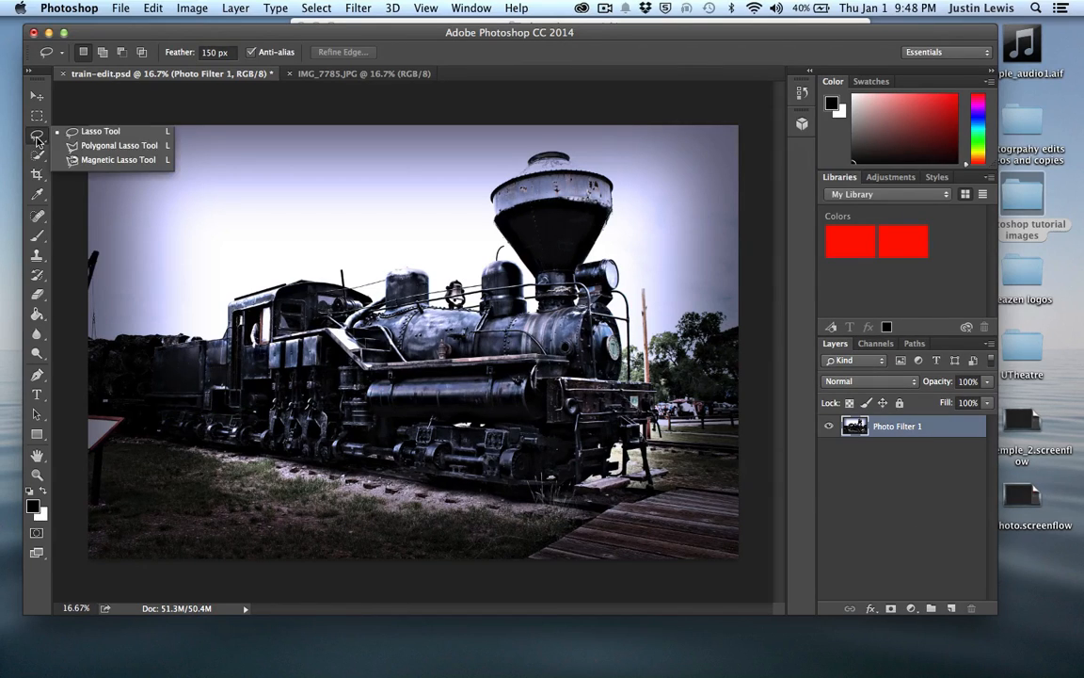
click(68, 125)
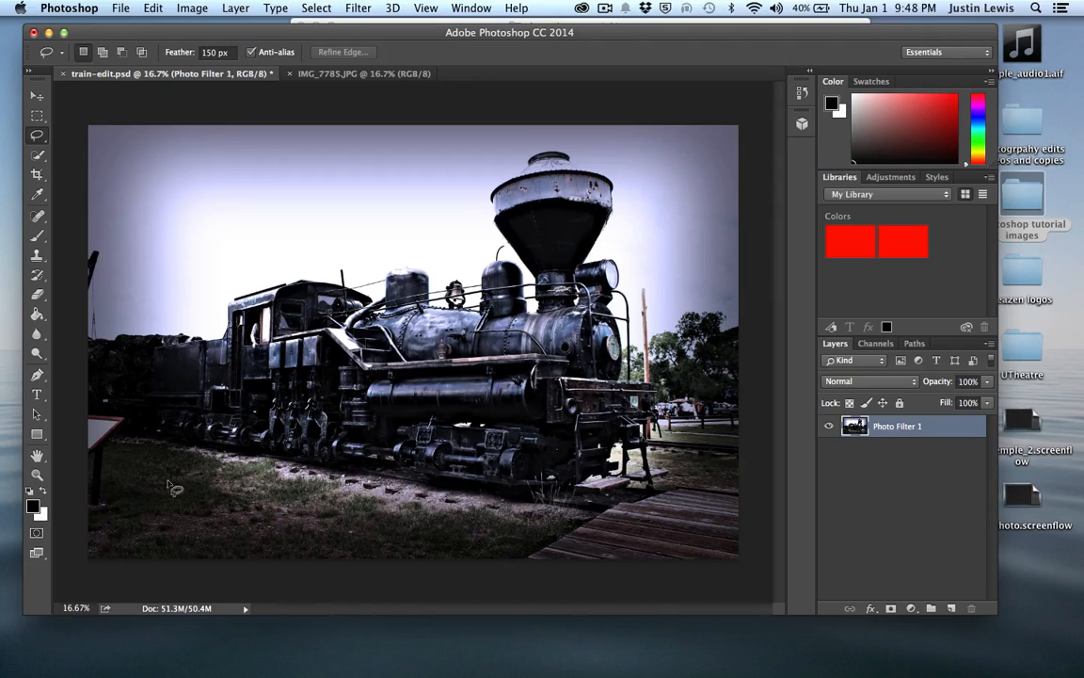
mouse_move(168, 490)
mouse_down()
mouse_move(412, 533)
mouse_move(523, 453)
mouse_move(595, 354)
mouse_move(586, 258)
mouse_move(605, 151)
mouse_move(496, 142)
mouse_move(442, 235)
mouse_move(259, 246)
mouse_move(170, 406)
mouse_move(160, 448)
mouse_move(186, 494)
mouse_up()
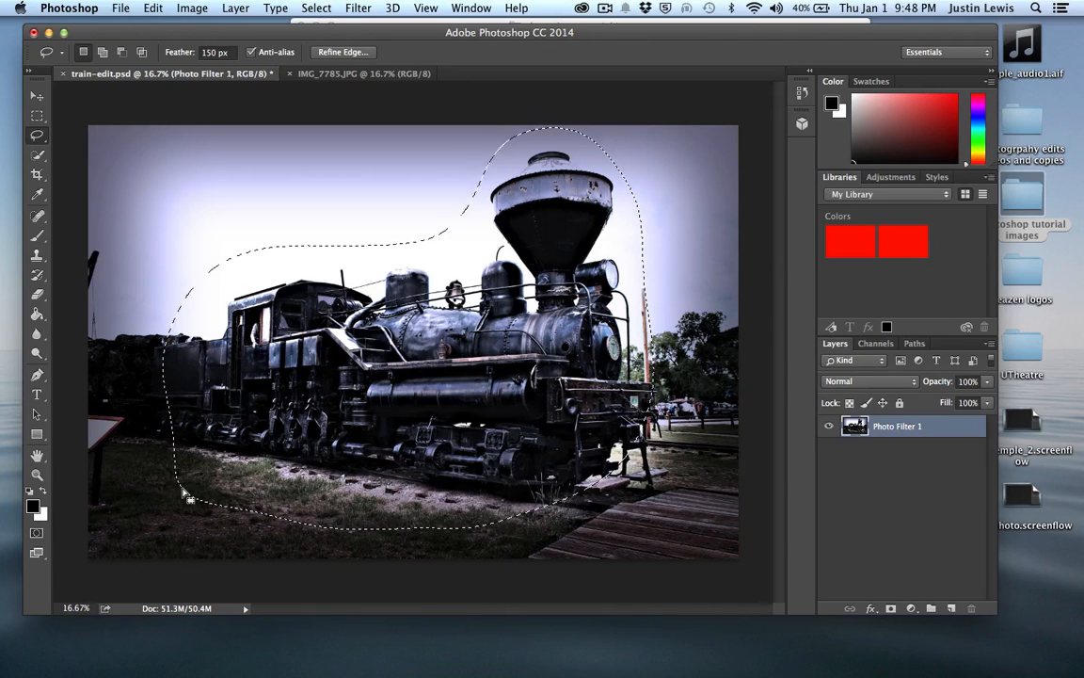
Step: Find the Inverse command through the help search and invert the selection to cover the train's surroundings
click(517, 8)
click(518, 7)
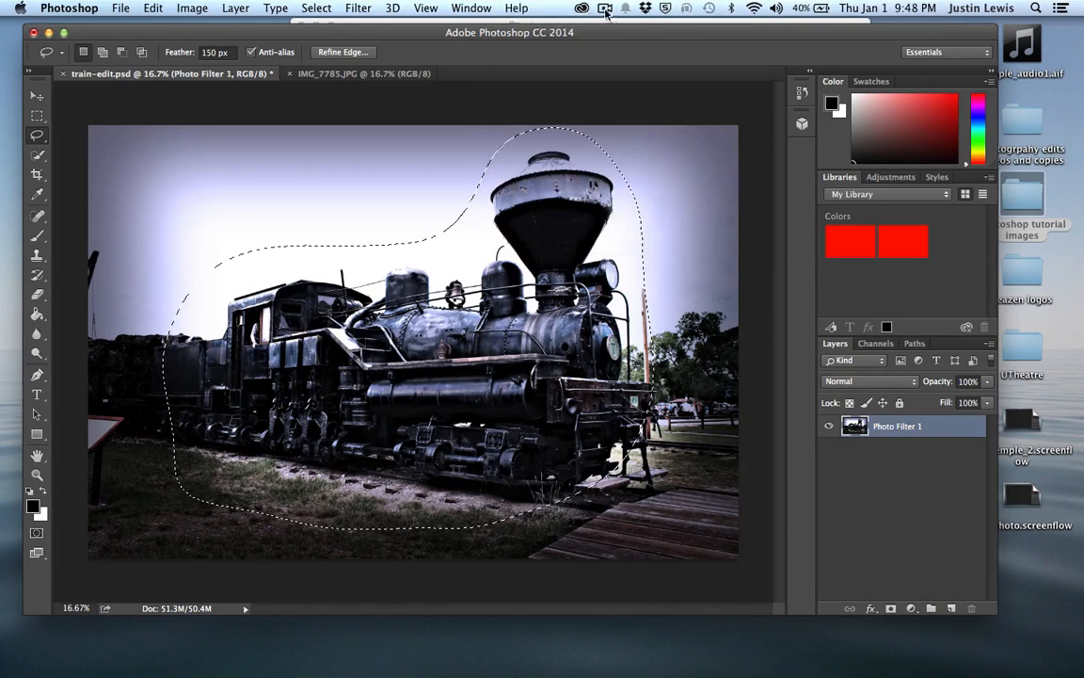
click(517, 7)
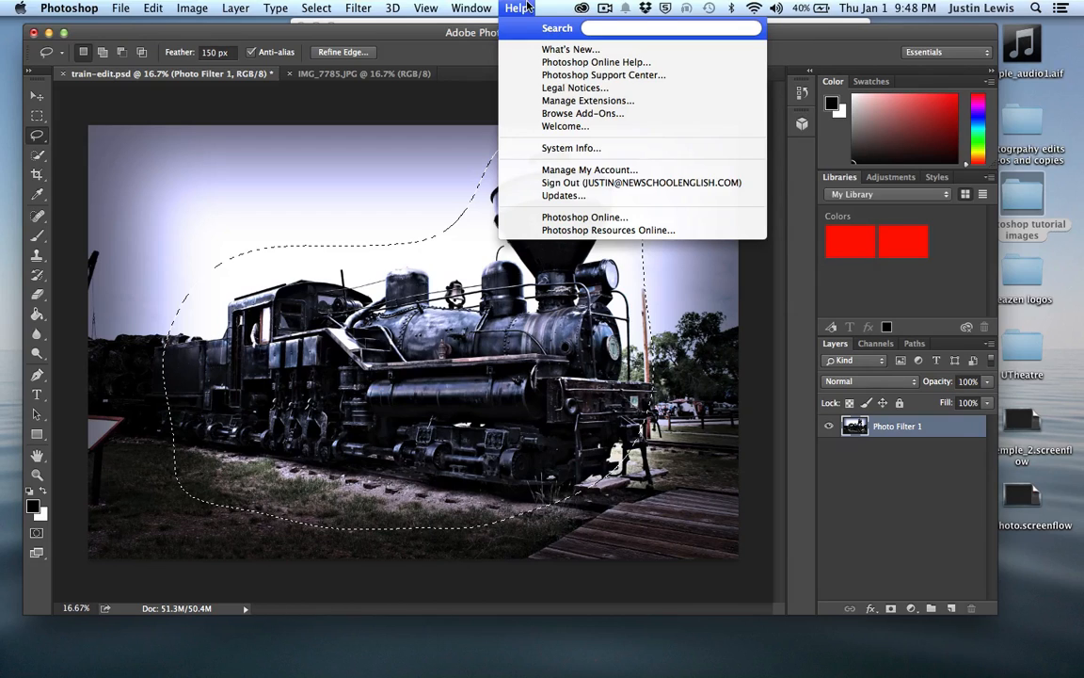
text(inverse)
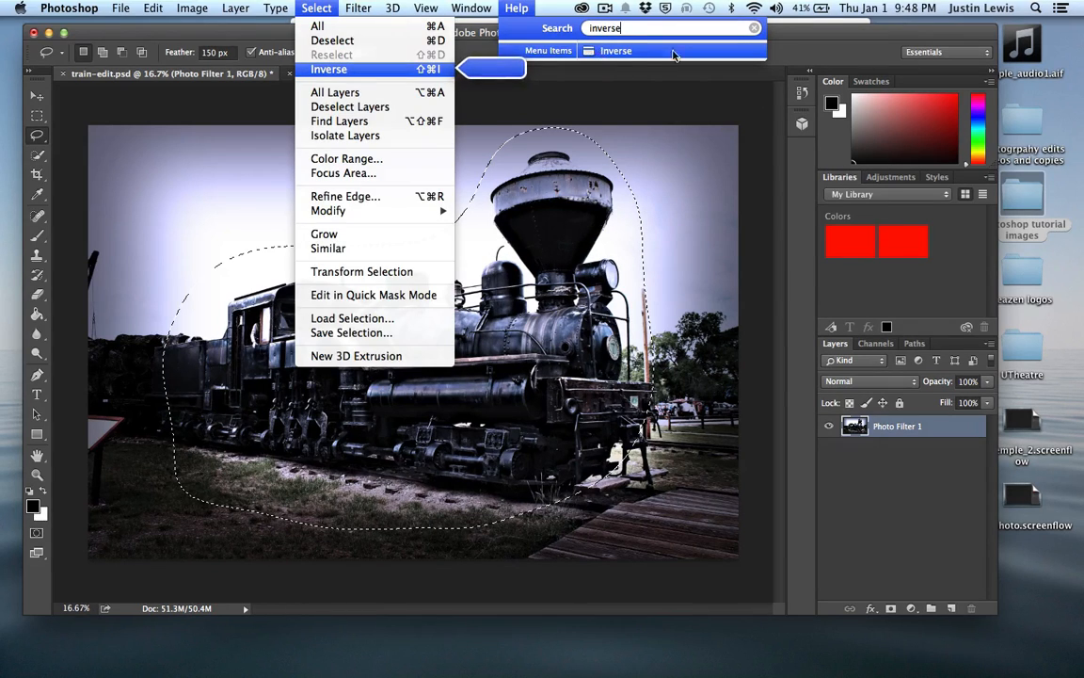
click(615, 50)
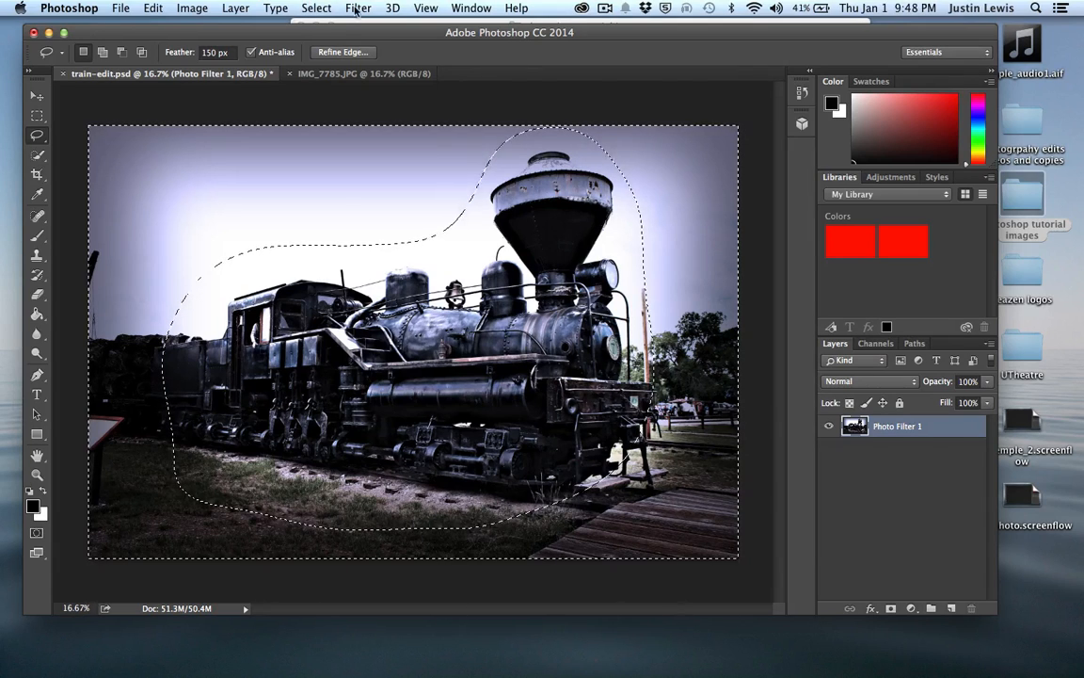
Step: Try a Gaussian Blur with a 6.6-pixel radius on the selected surroundings, check it without the selection outline, and undo it
click(358, 8)
mouse_move(379, 187)
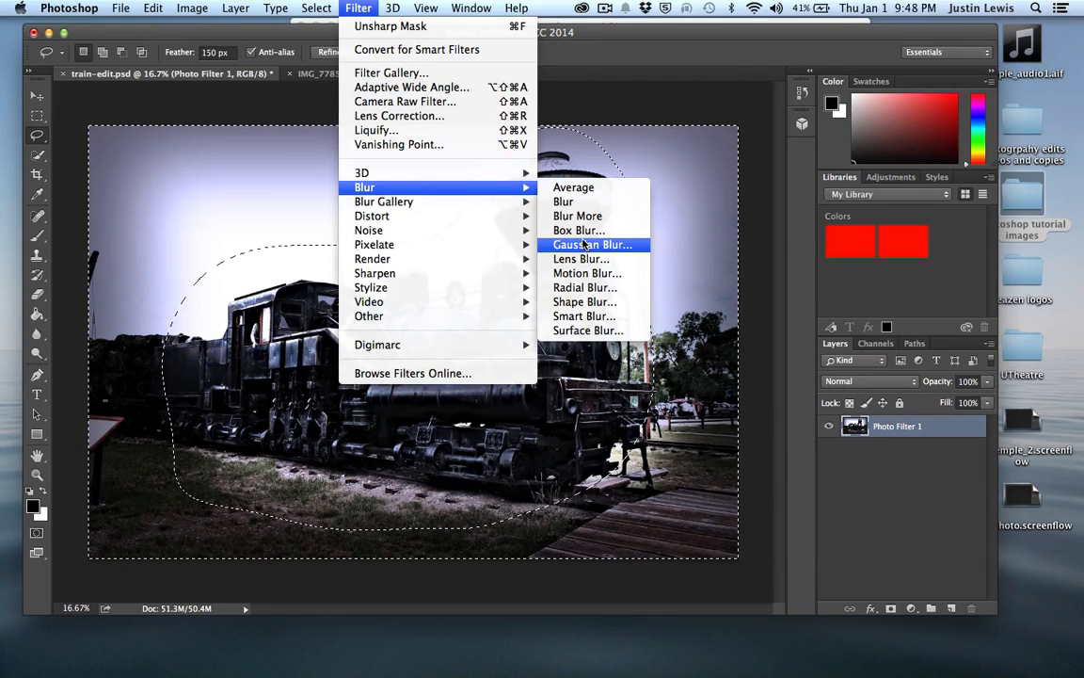
click(585, 245)
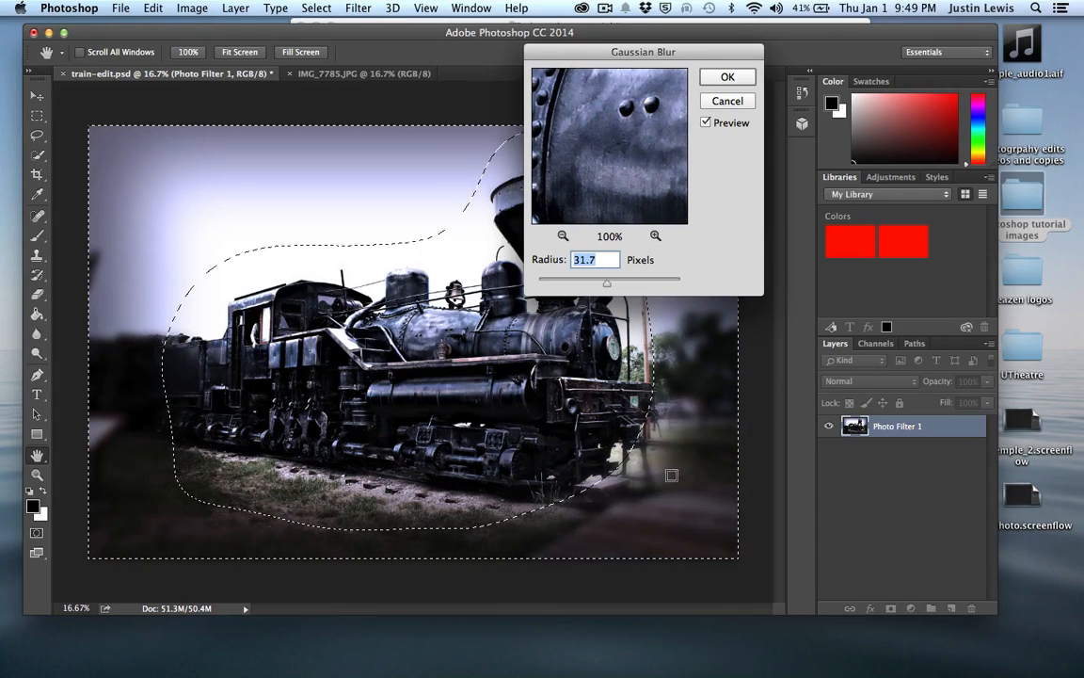
drag(606, 284, 582, 287)
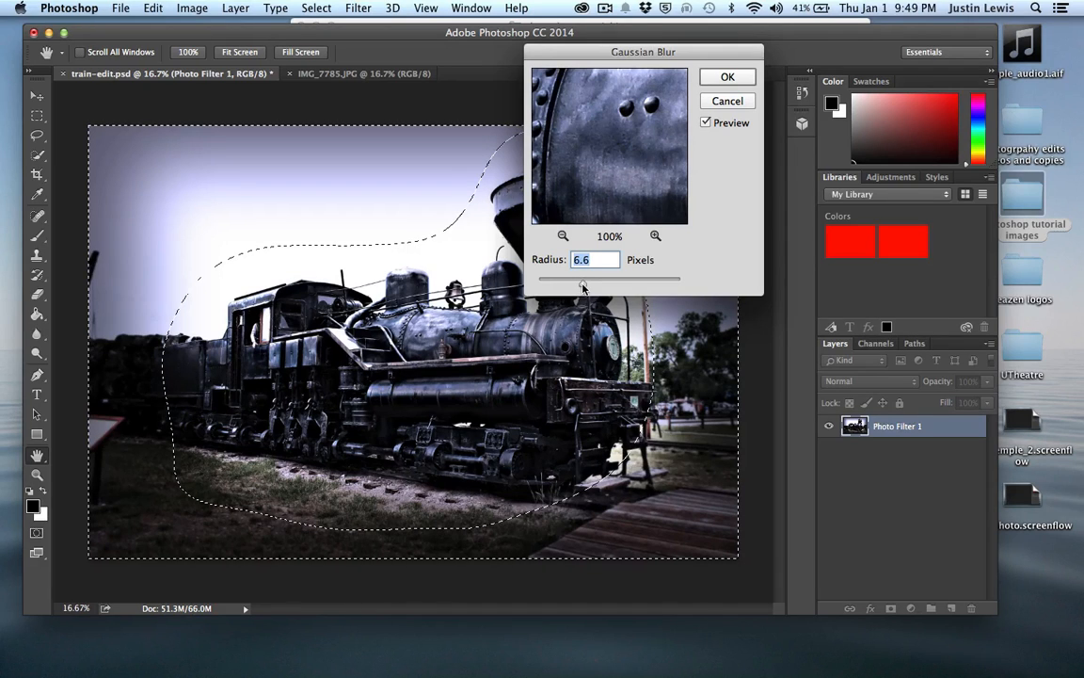
click(725, 77)
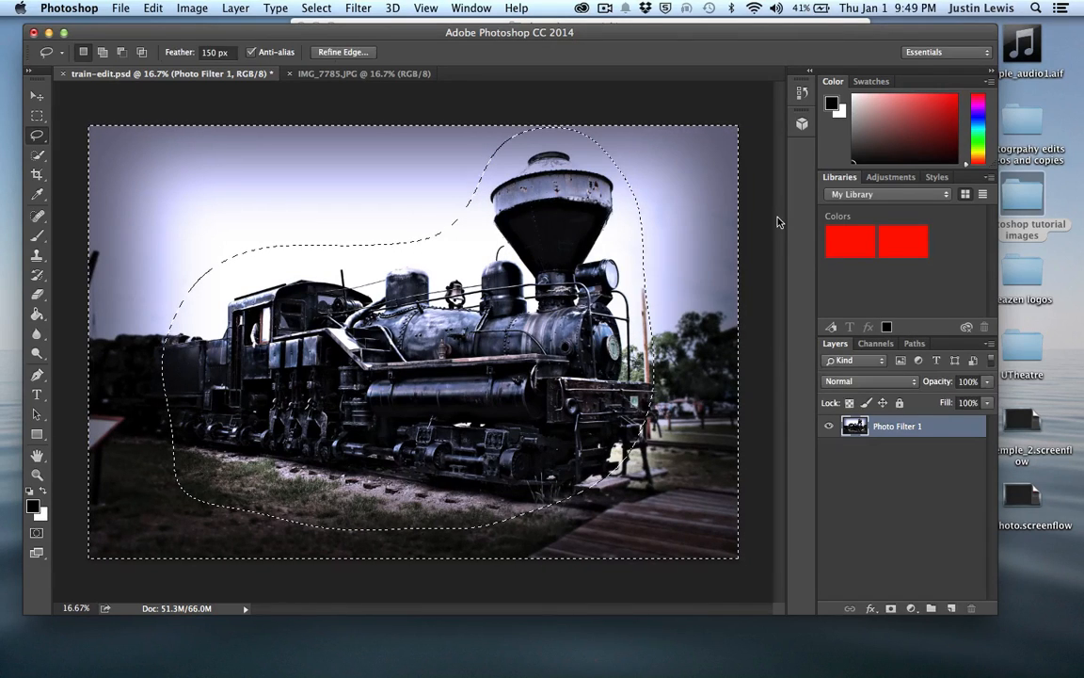
key(super+d)
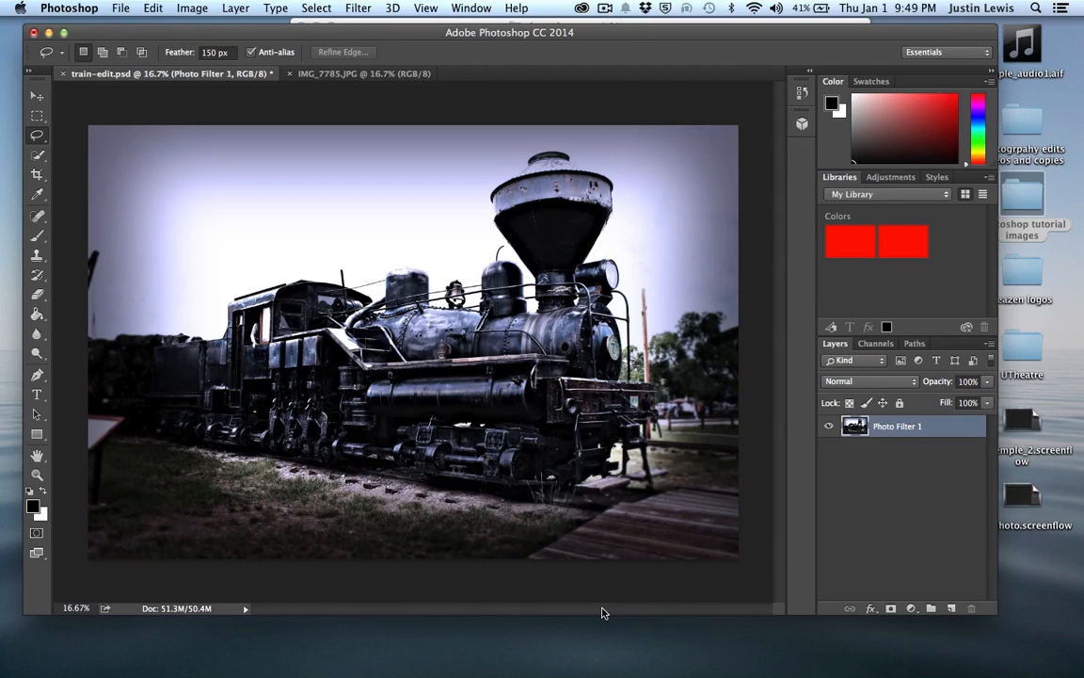
key(super+z)
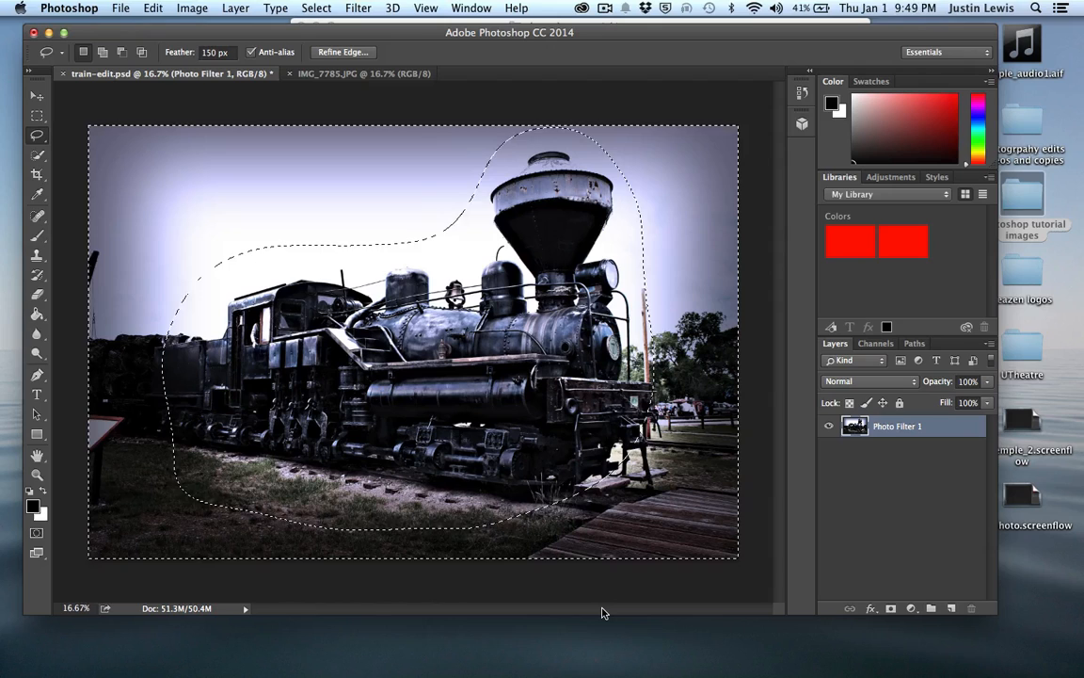
Step: Clear the selection around the train and duplicate the Photo Filter 1 layer
key(super+d)
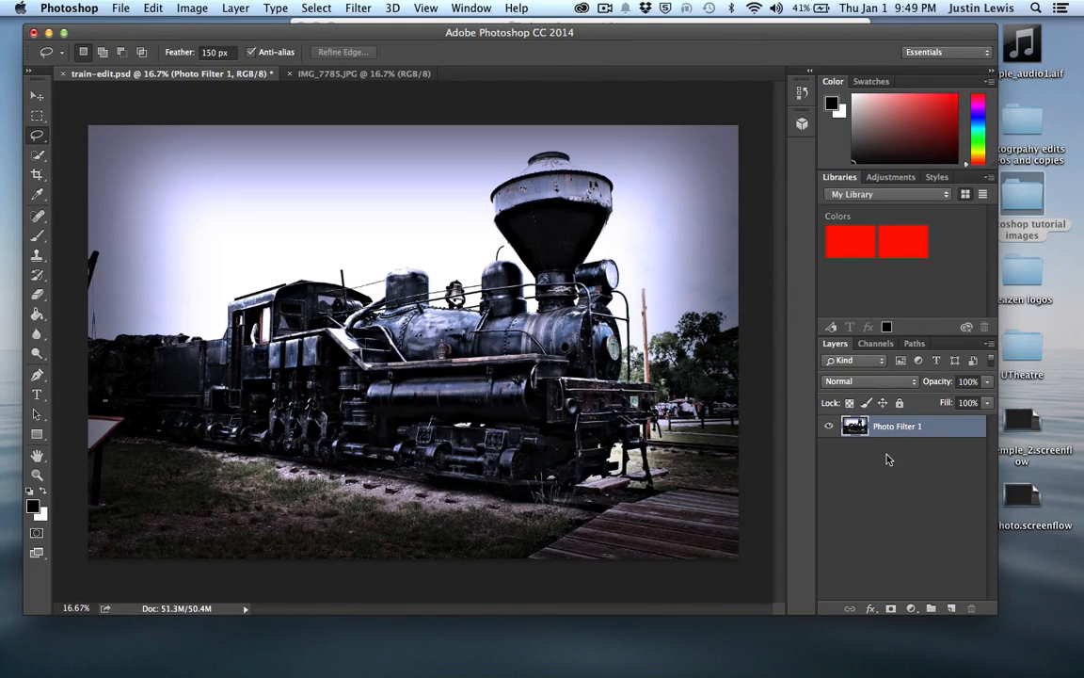
key(super+j)
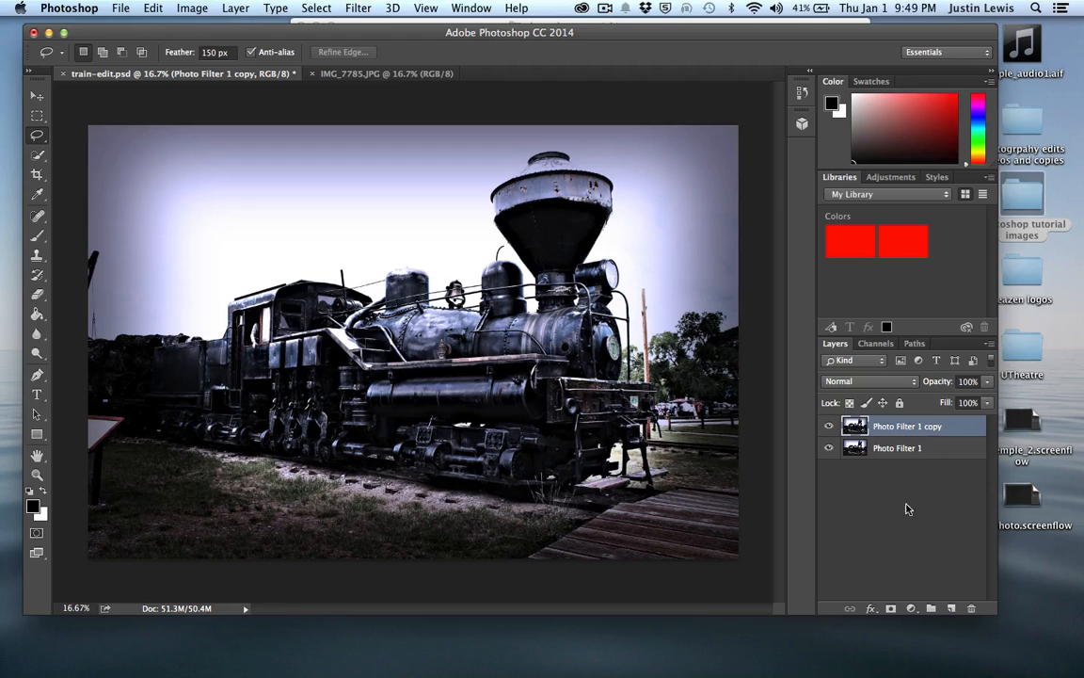
right_click(932, 430)
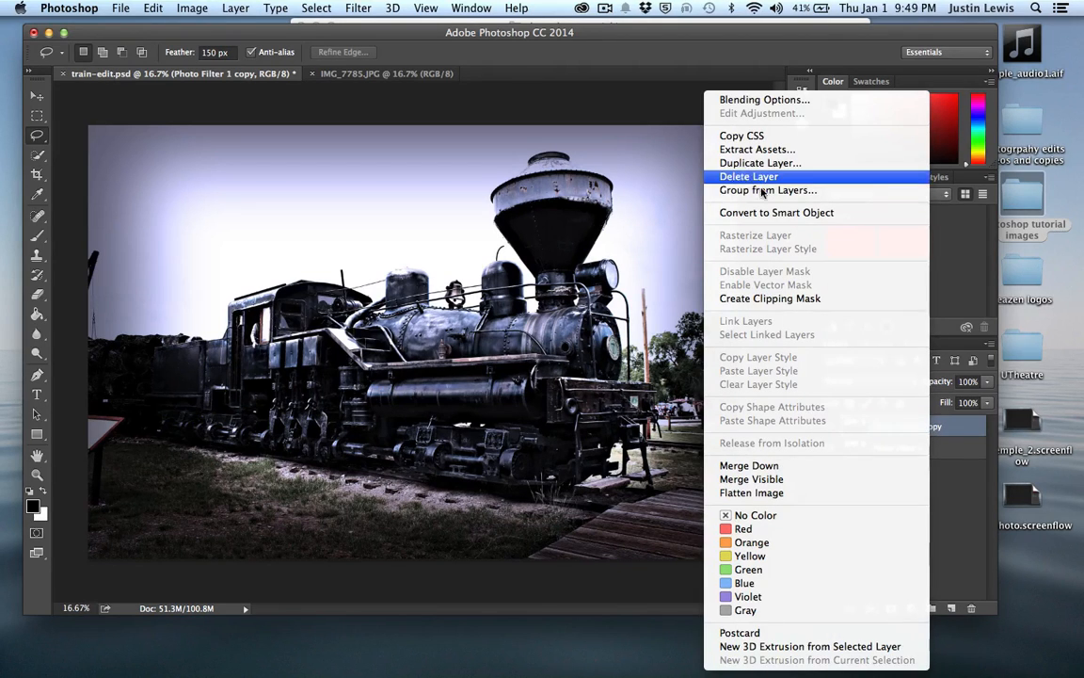
click(935, 517)
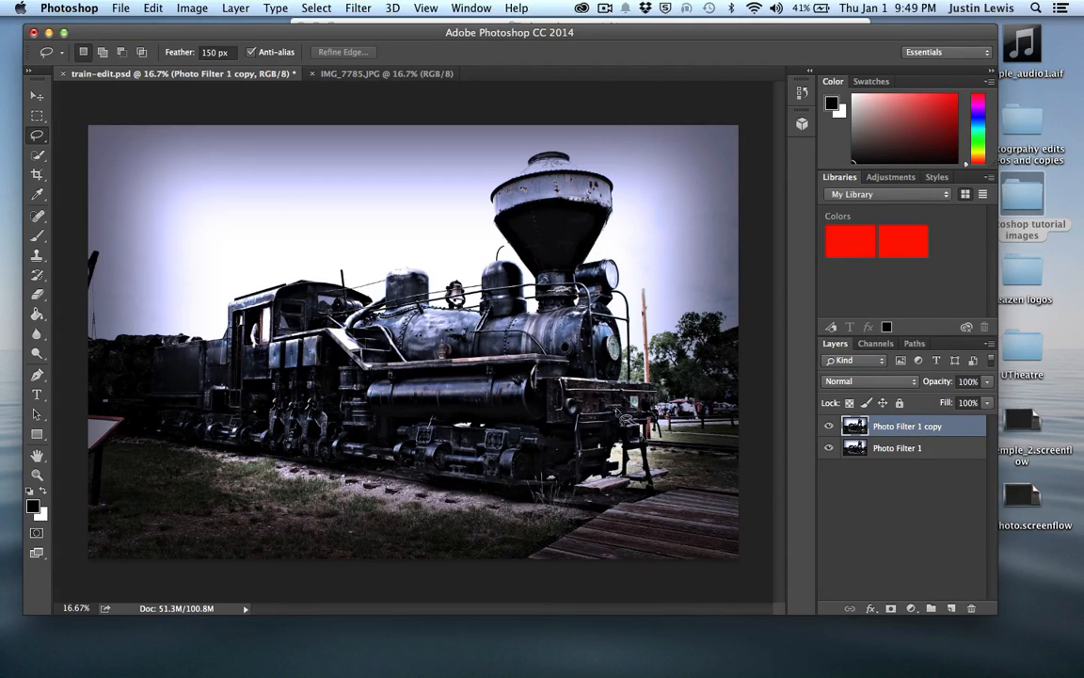
Step: Apply a Gaussian Blur with a radius slightly above 6.6 pixels to the whole Photo Filter 1 copy layer
click(349, 10)
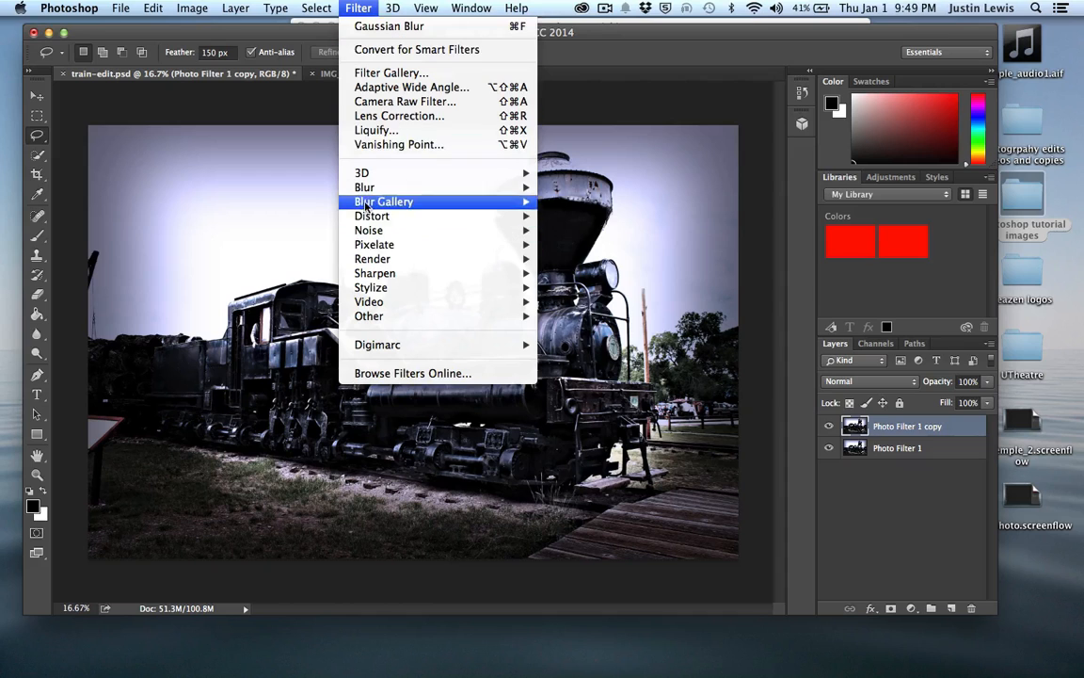
mouse_move(362, 188)
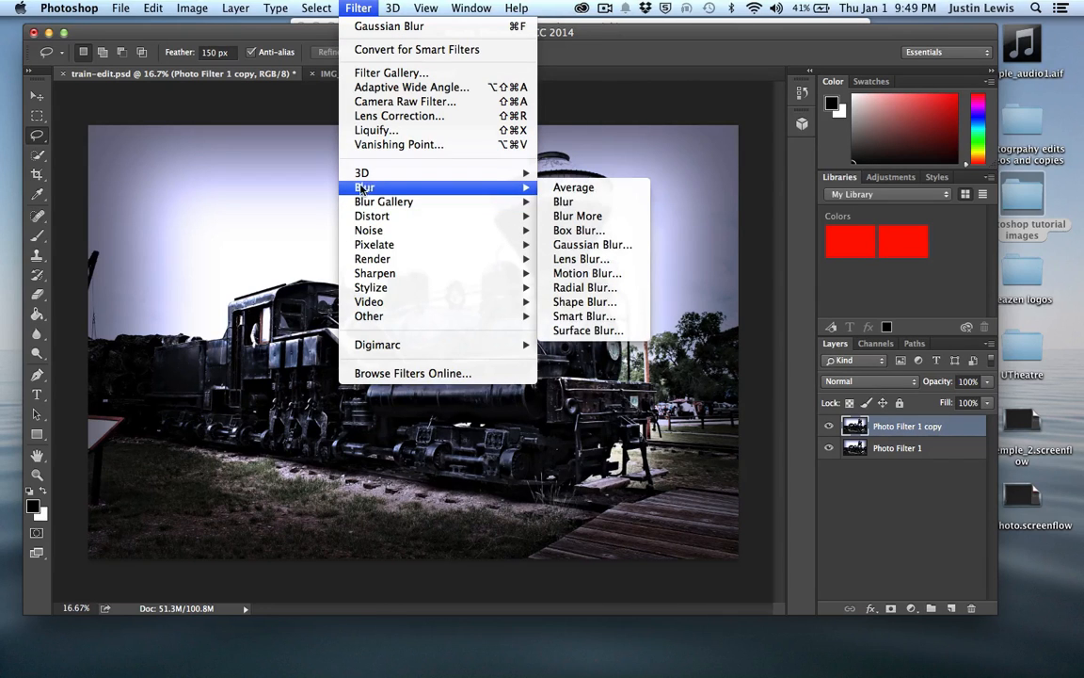
click(582, 243)
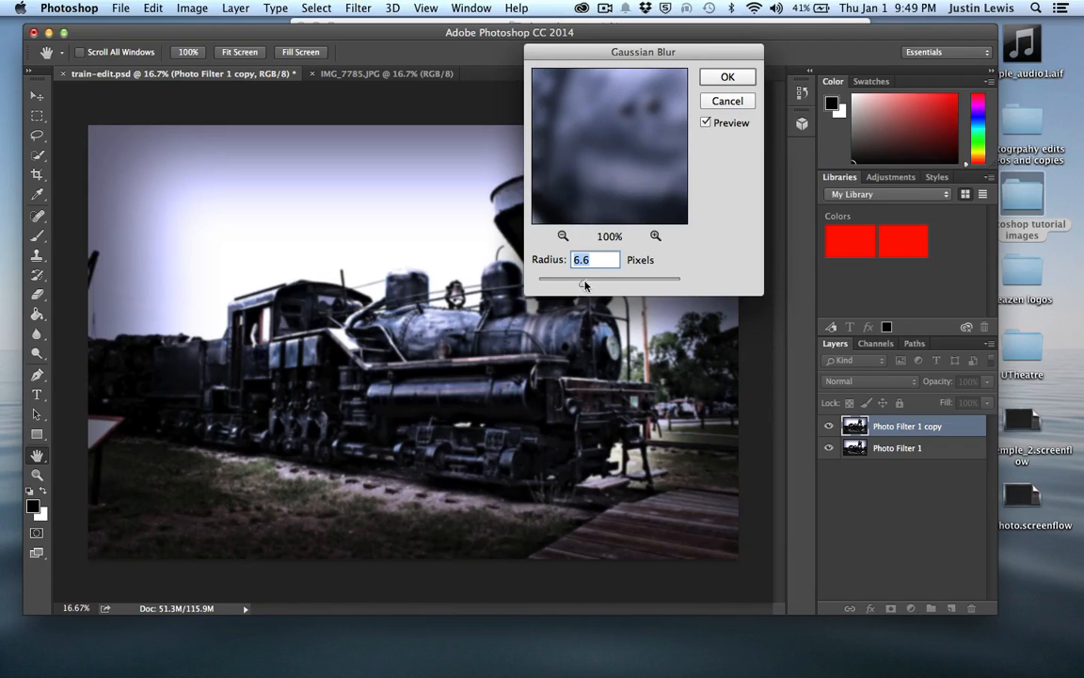
drag(582, 284, 591, 284)
click(728, 77)
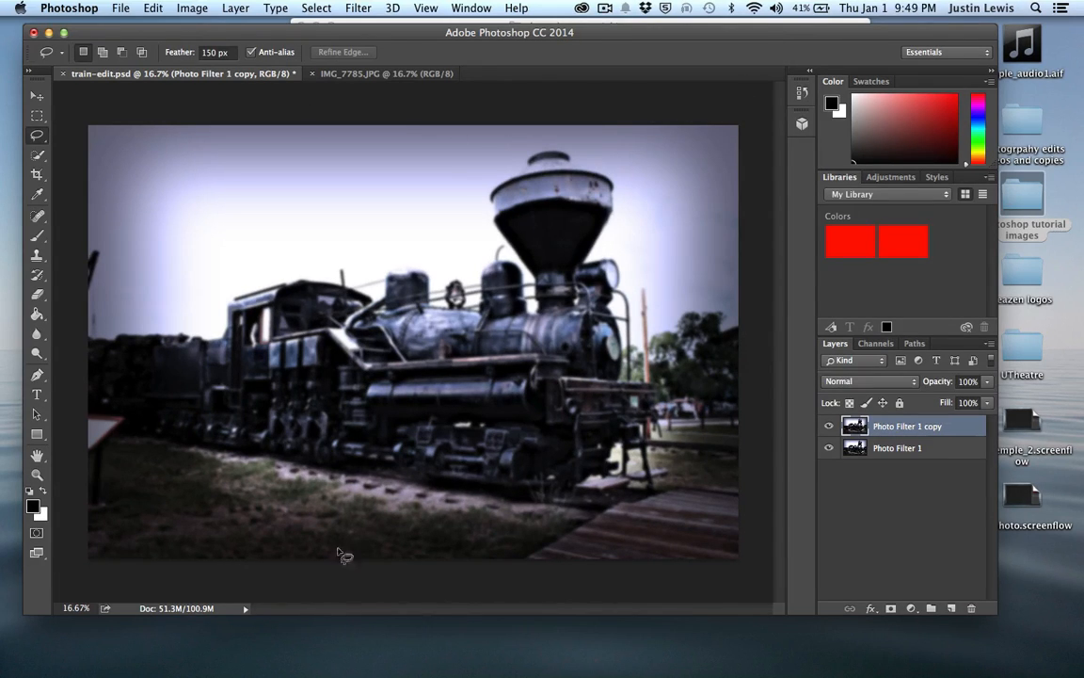
Step: Set up the Eraser with a soft-edged 900 px brush at 100% opacity
click(38, 295)
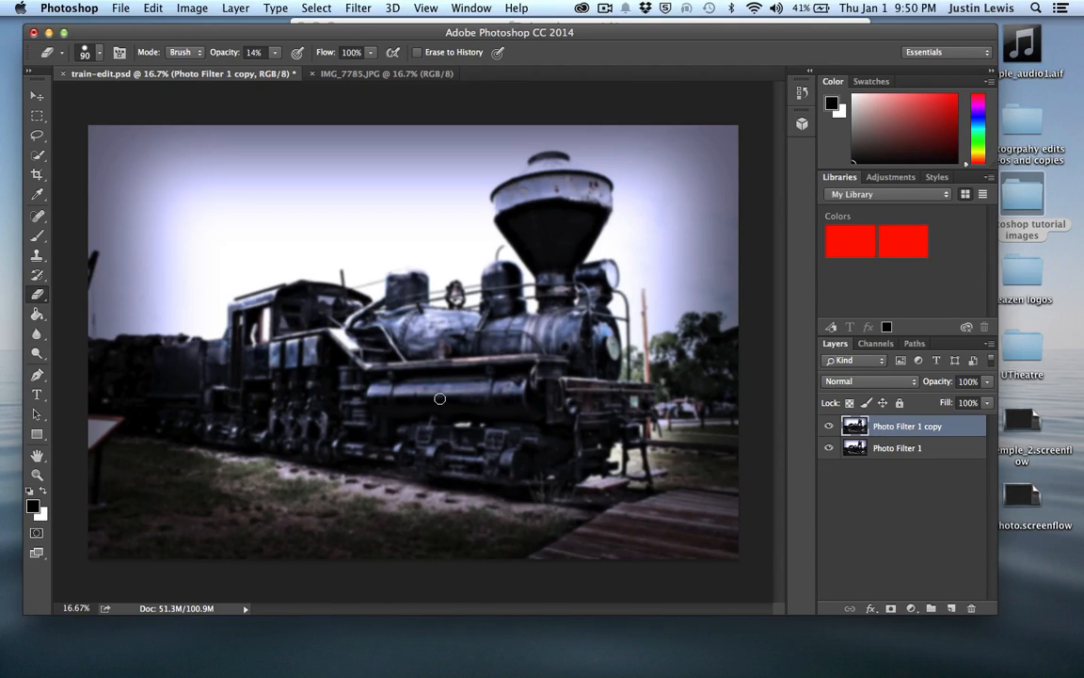
key(bracketright)
key(bracketright)
key(bracketright)
key(bracketright)
key(bracketright)
key(bracketright)
key(bracketright)
key(bracketright)
key(bracketright)
key(bracketright)
key(bracketright)
key(bracketright)
key(bracketright)
key(bracketright)
key(bracketright)
key(bracketright)
key(bracketright)
click(98, 55)
click(199, 135)
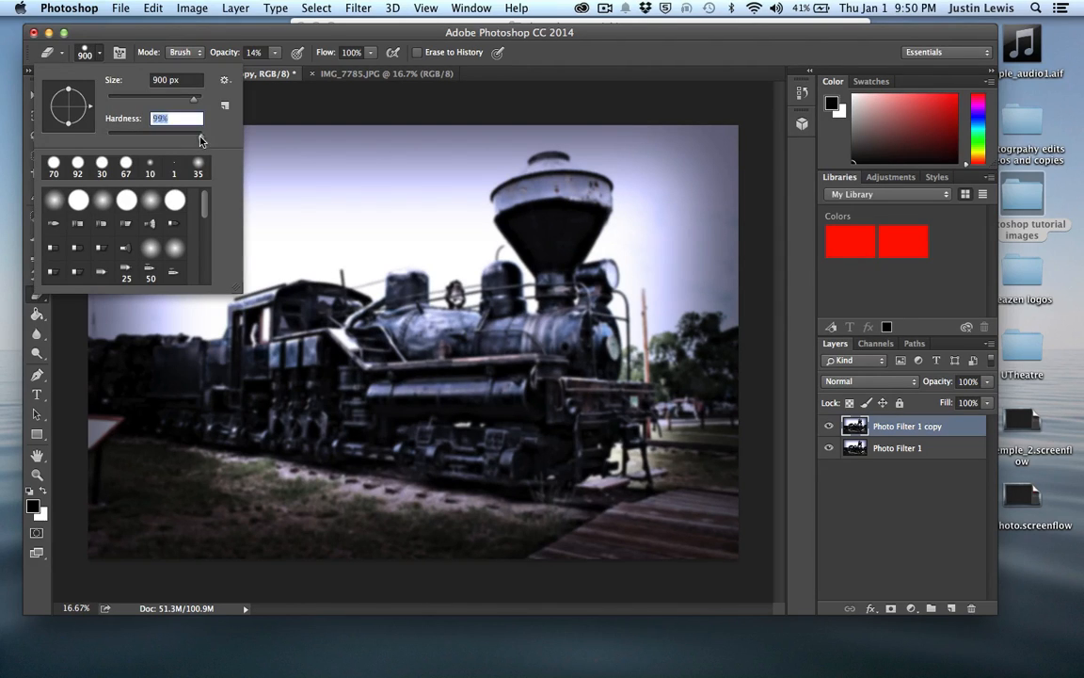
click(268, 36)
drag(222, 59, 380, 68)
Step: Erase the blur over the locomotive's boiler, smokestack and front wheels on the Photo Filter 1 copy layer, reducing the brush to 300 px
key(bracketleft)
key(bracketleft)
key(bracketleft)
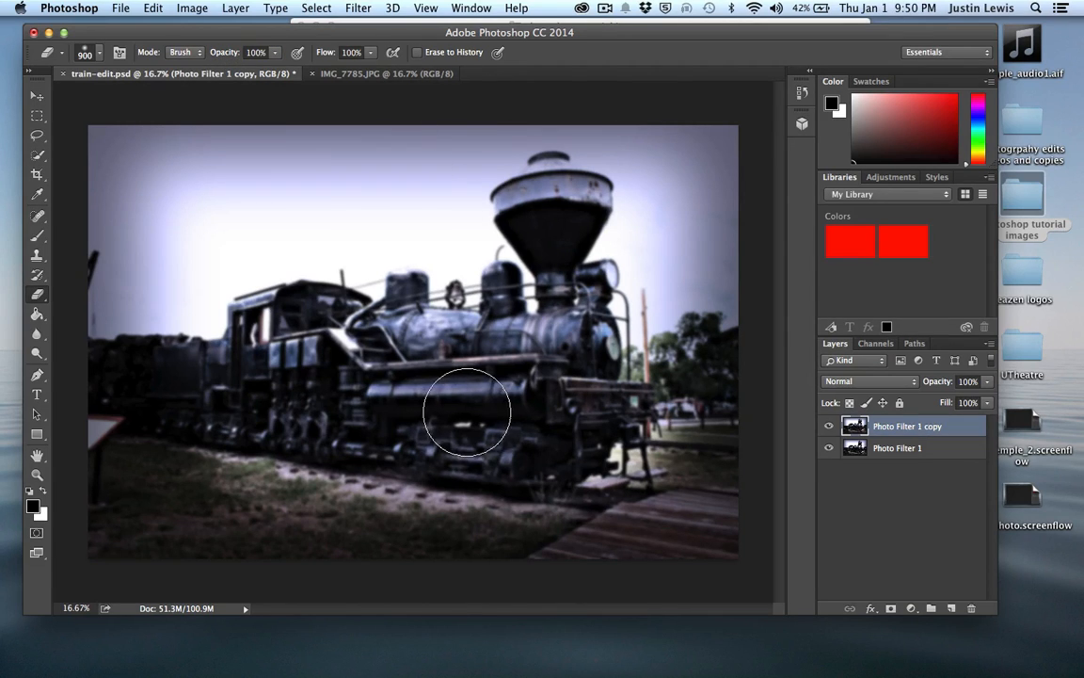
mouse_move(548, 358)
mouse_down()
mouse_move(592, 350)
mouse_move(557, 393)
mouse_move(544, 291)
mouse_move(556, 251)
mouse_move(544, 222)
mouse_move(526, 214)
mouse_move(546, 189)
mouse_move(581, 205)
mouse_move(548, 188)
mouse_move(536, 208)
mouse_move(558, 219)
mouse_move(556, 331)
mouse_move(595, 282)
mouse_move(586, 408)
mouse_move(568, 457)
mouse_move(549, 432)
mouse_move(557, 334)
mouse_move(501, 423)
mouse_move(466, 427)
mouse_move(501, 435)
mouse_move(478, 459)
mouse_move(382, 419)
mouse_move(401, 376)
mouse_move(403, 285)
mouse_move(465, 354)
mouse_up()
key(bracketleft)
key(bracketleft)
key(bracketleft)
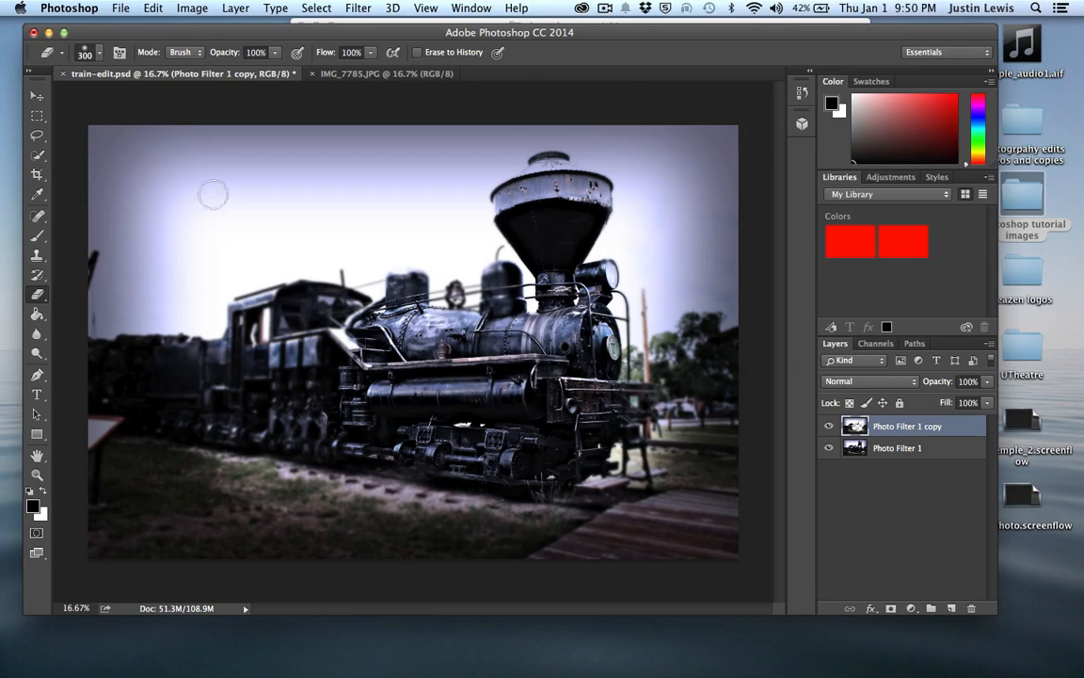
Step: Erase the blur over the locomotive's bell, front beam and front steps with a smaller eraser, sized 200 px and down to 90 px
click(94, 58)
mouse_move(181, 102)
mouse_down()
mouse_move(190, 99)
mouse_move(175, 106)
mouse_up()
click(310, 35)
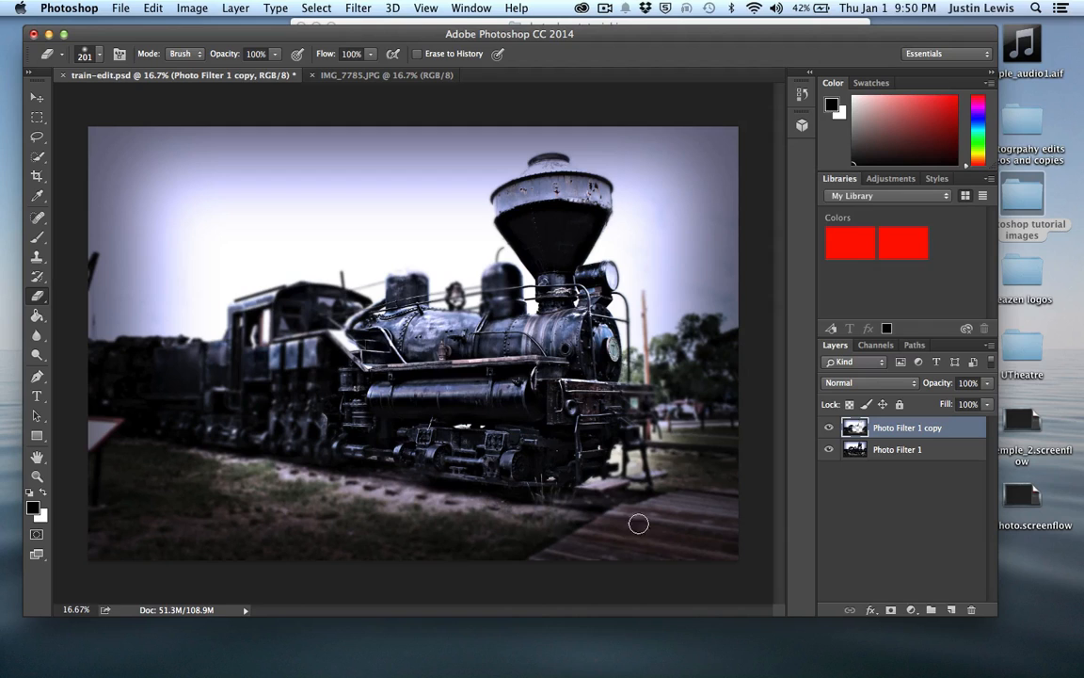
key(bracketright)
key(bracketright)
key(bracketright)
key(bracketright)
key(bracketright)
key(bracketright)
key(bracketright)
key(bracketright)
key(bracketright)
key(bracketright)
key(bracketright)
key(bracketright)
key(bracketleft)
key(bracketleft)
key(bracketleft)
key(bracketleft)
key(bracketleft)
key(bracketleft)
key(bracketleft)
key(bracketleft)
key(bracketleft)
key(bracketleft)
key(bracketleft)
key(bracketleft)
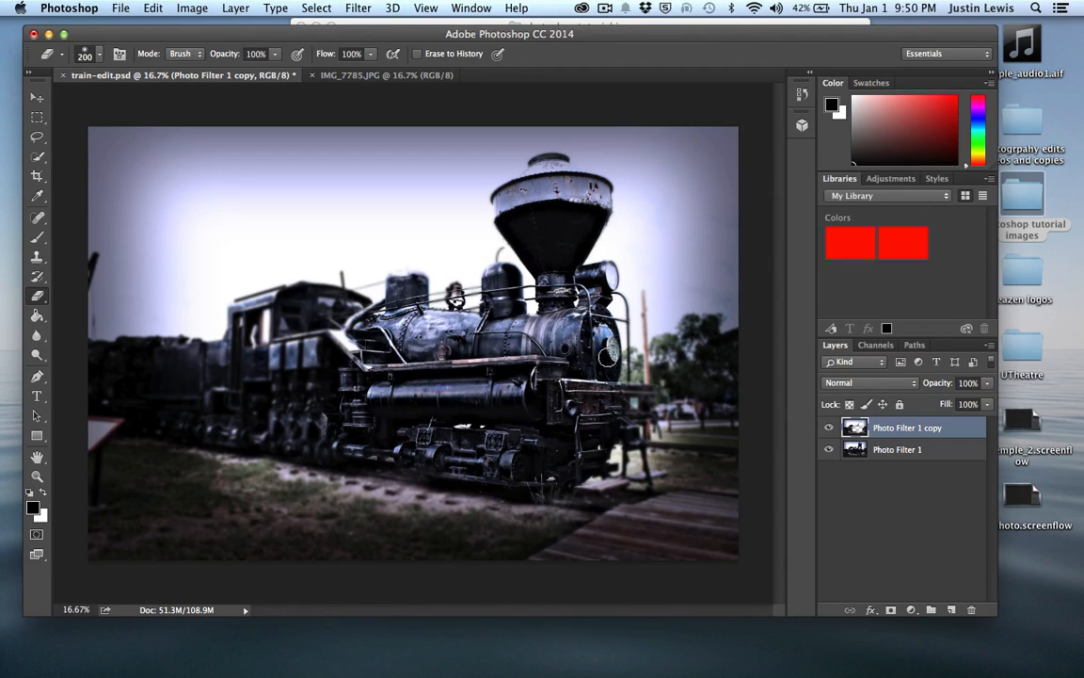
mouse_move(608, 404)
mouse_down()
mouse_move(643, 406)
mouse_move(632, 434)
mouse_up()
key(bracketleft)
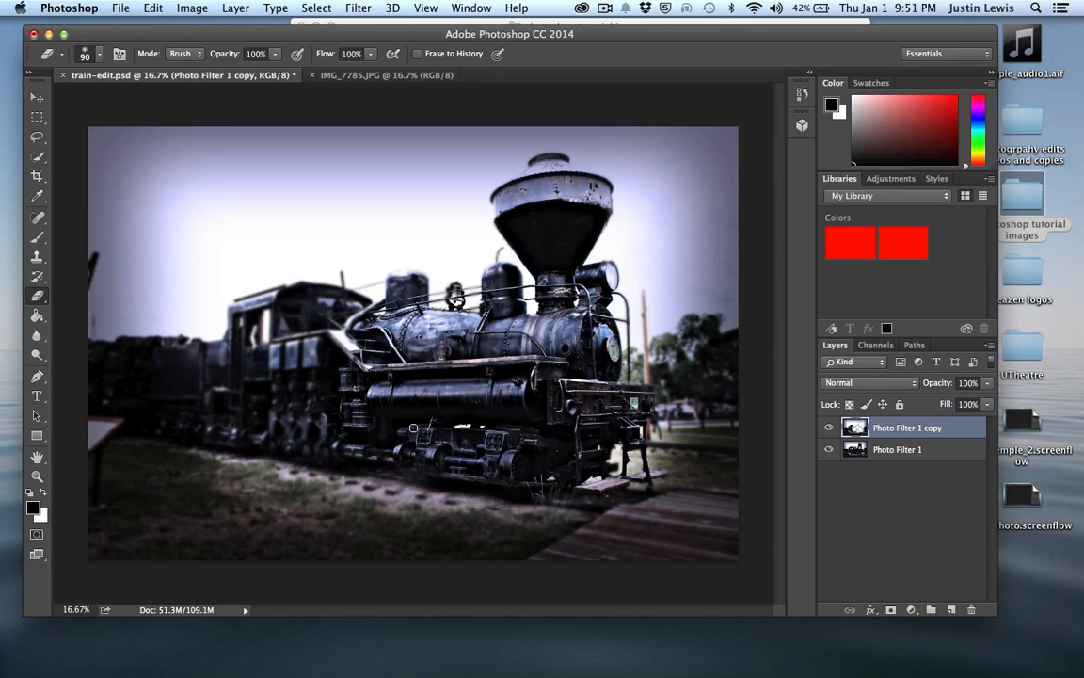
Step: Erase the blur over the locomotive's cab, side machinery and rear wheels, enlarging the eraser to 500 px
mouse_move(341, 335)
mouse_down()
mouse_move(321, 304)
mouse_move(299, 311)
mouse_up()
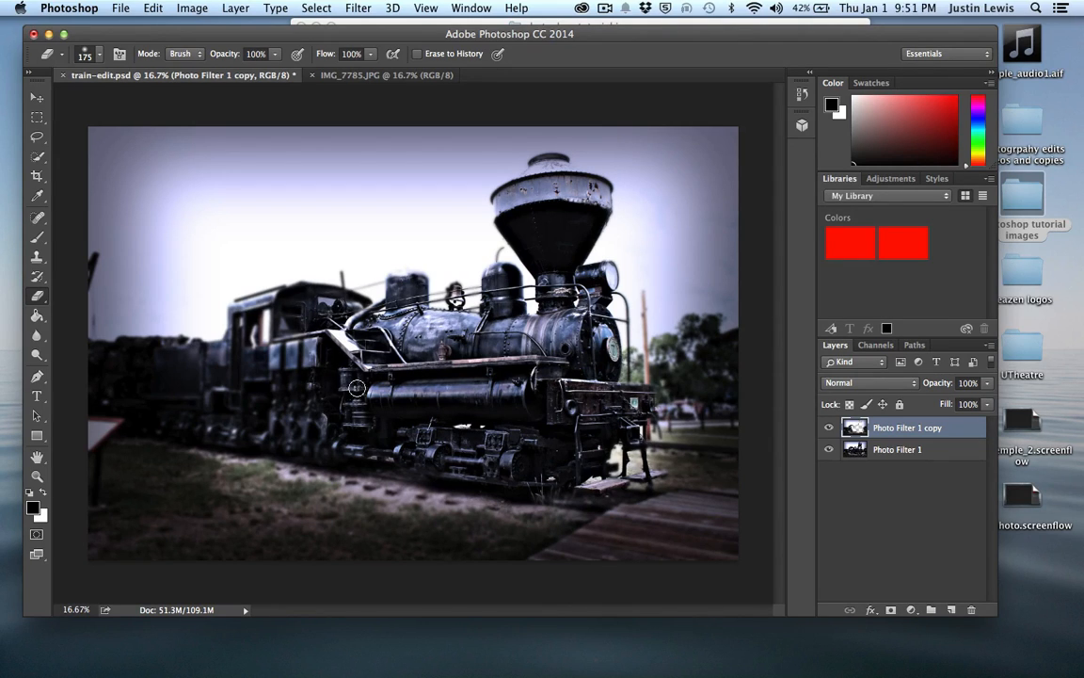
key(bracketright)
key(bracketright)
key(bracketright)
key(bracketright)
key(bracketright)
mouse_move(256, 340)
mouse_down()
mouse_move(252, 328)
mouse_move(252, 394)
mouse_move(246, 415)
mouse_move(237, 410)
mouse_move(335, 445)
mouse_move(517, 455)
mouse_move(307, 520)
mouse_move(196, 422)
mouse_move(226, 395)
mouse_move(198, 384)
mouse_move(231, 373)
mouse_up()
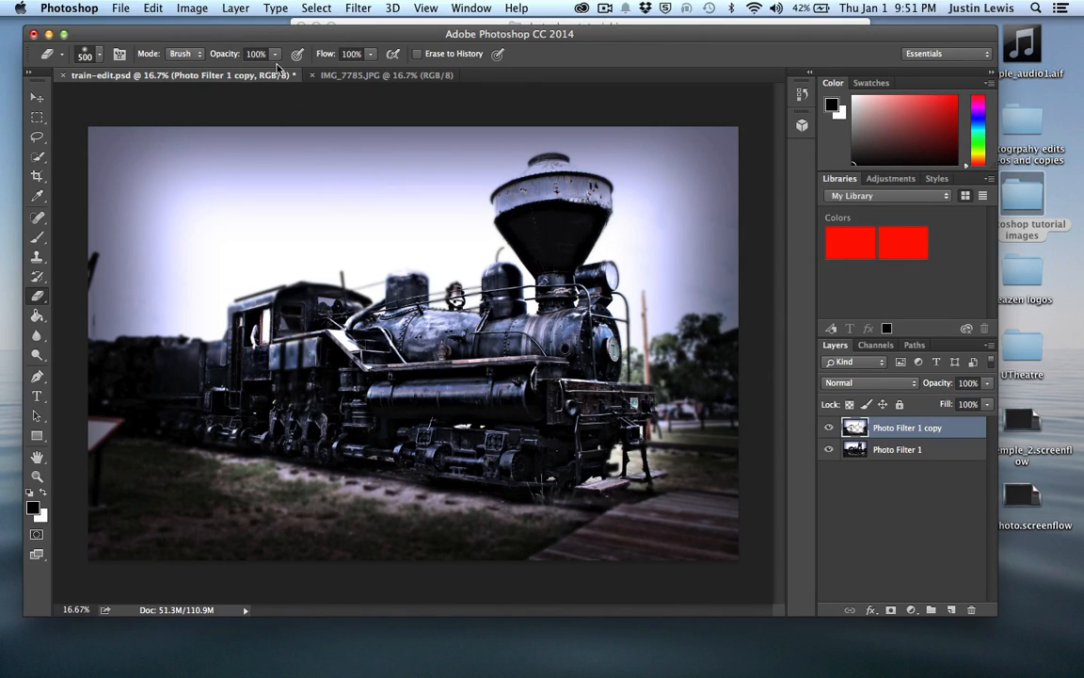
Step: Compare the selectively blurred train-edit.psd with the original IMG_7785.JPG by switching repeatedly between both documents
click(348, 77)
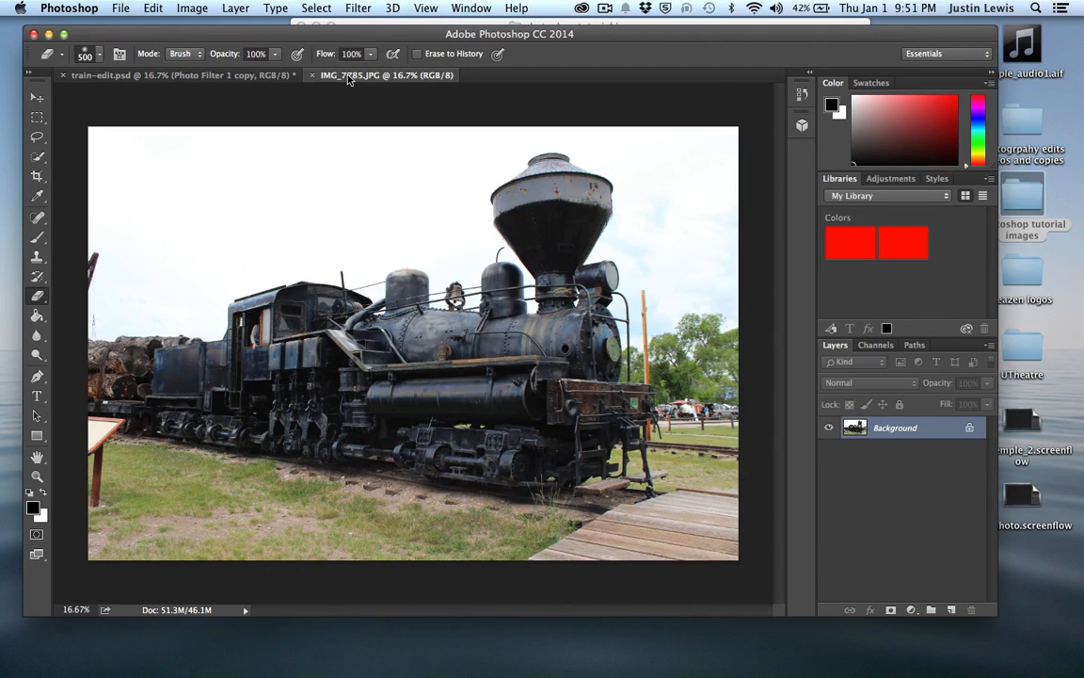
click(238, 77)
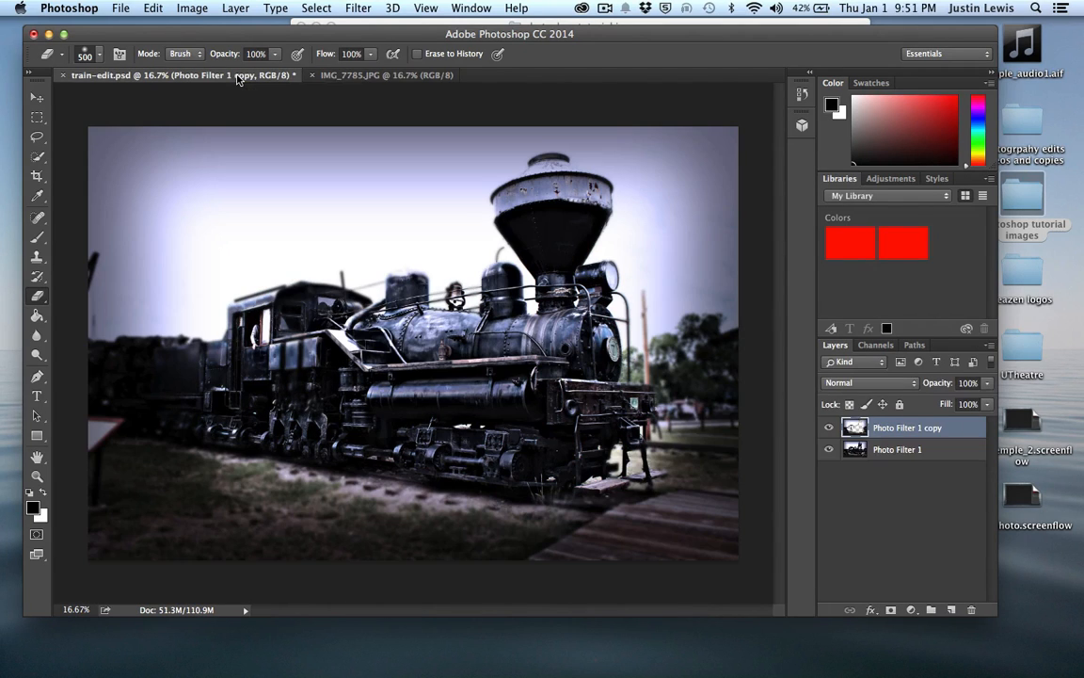
click(351, 78)
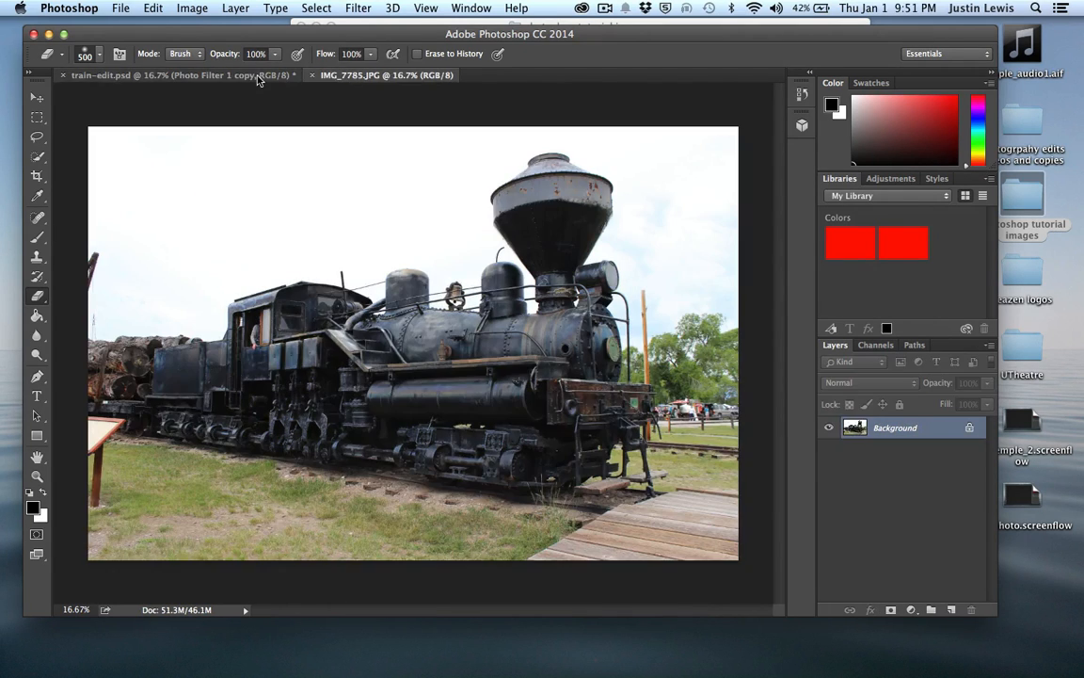
click(251, 80)
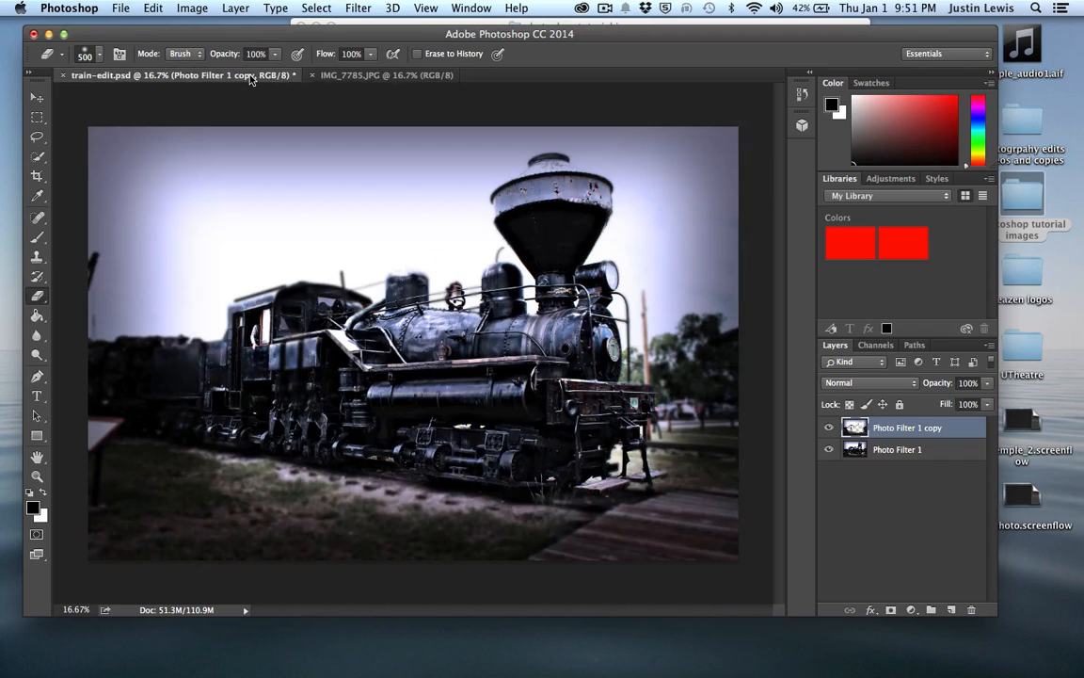
click(364, 81)
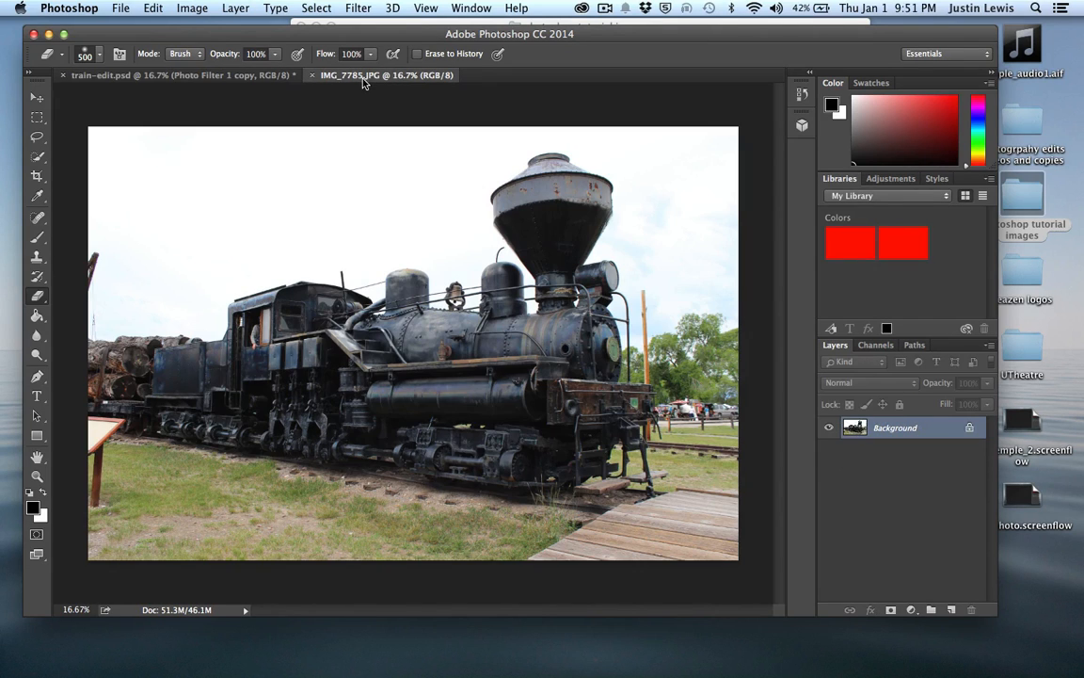
click(228, 75)
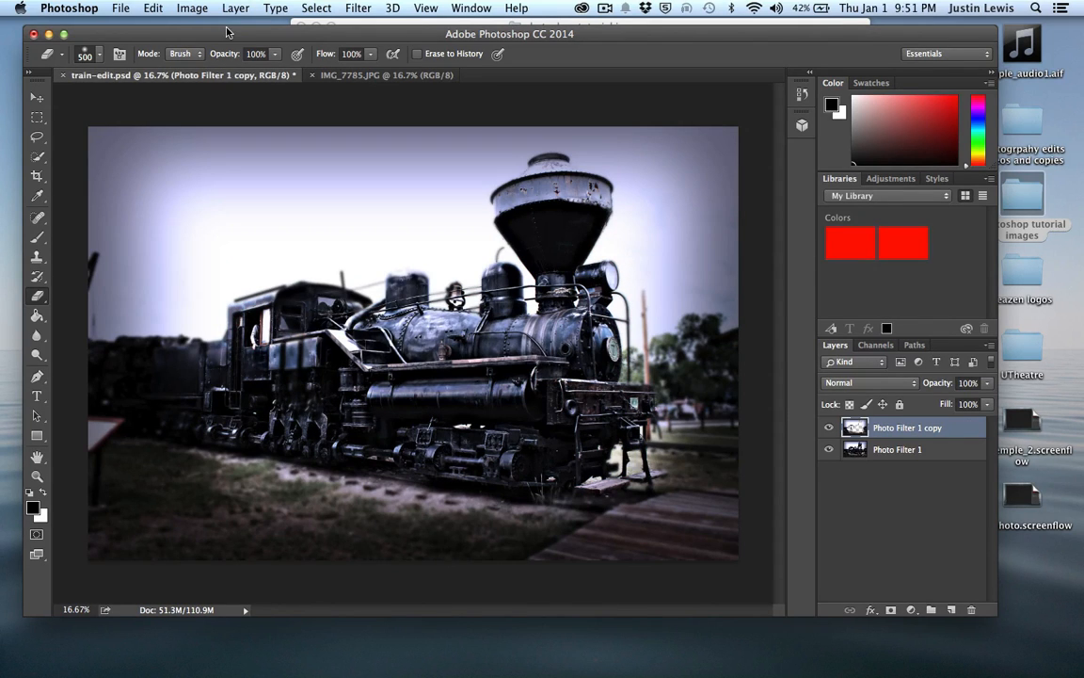
drag(226, 32, 255, 31)
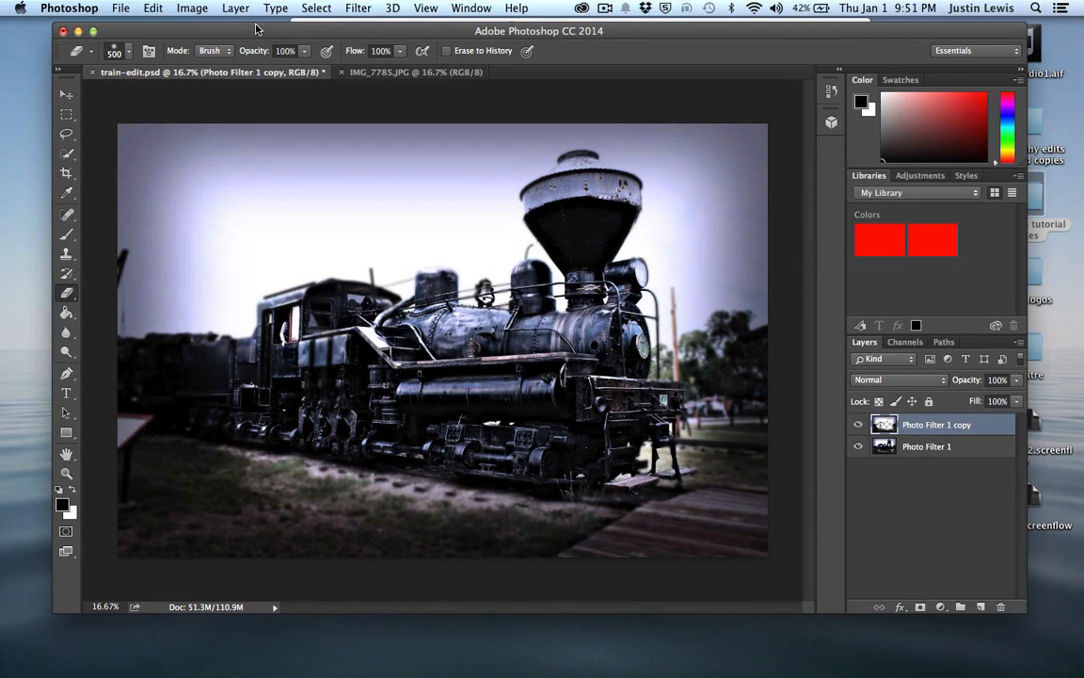